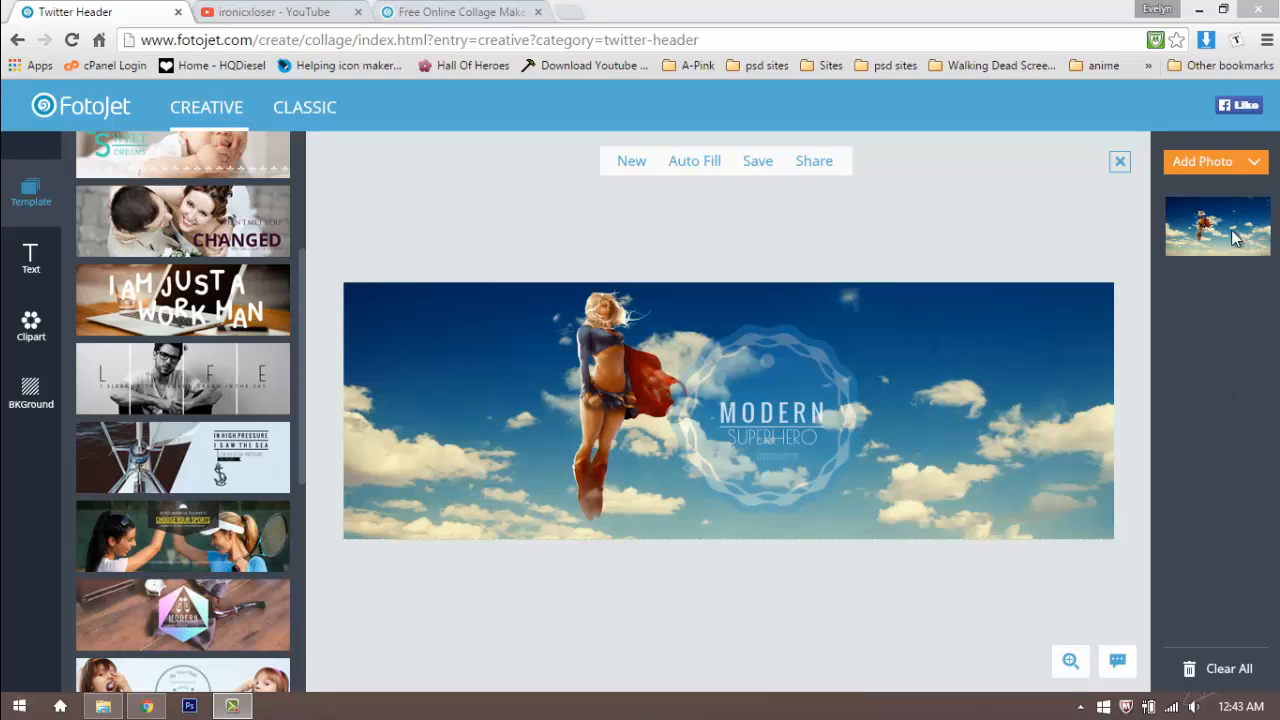
Step: Browse the design types on the FotoJet home page and open the YouTube Banner maker page
left_click(493, 11)
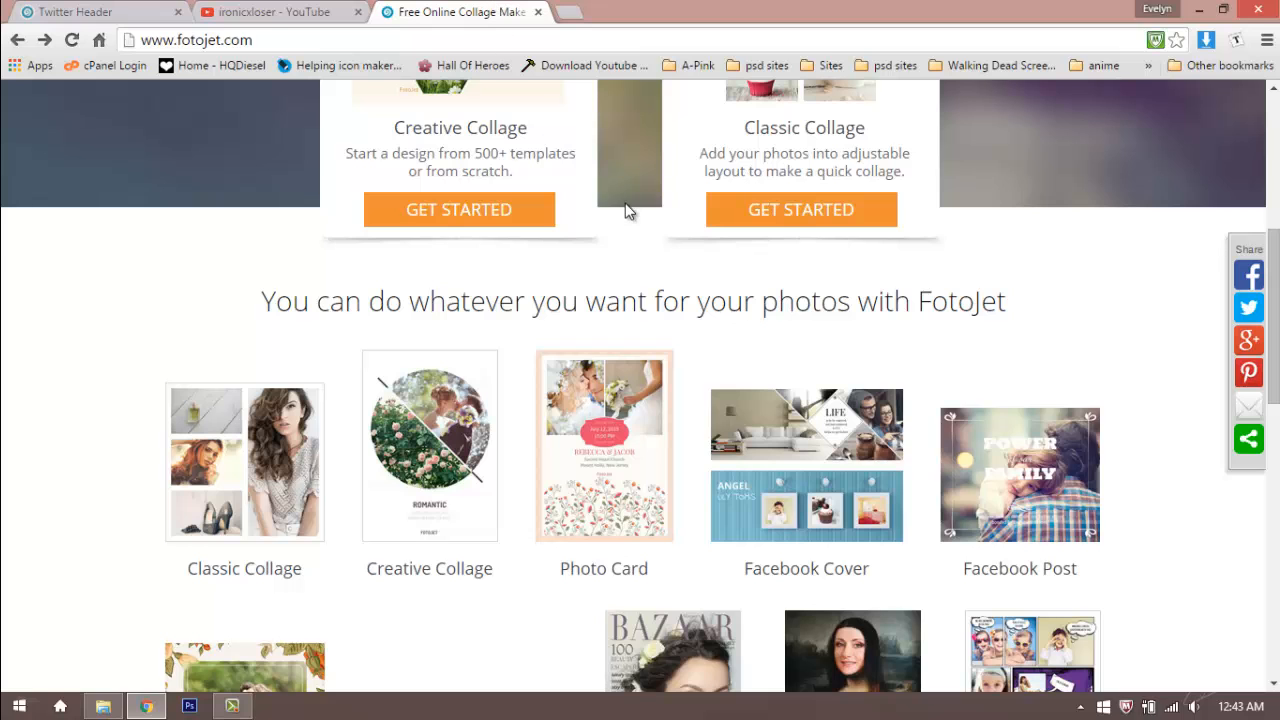
scroll(626, 209, "up", 5)
scroll(786, 223, "down", 8)
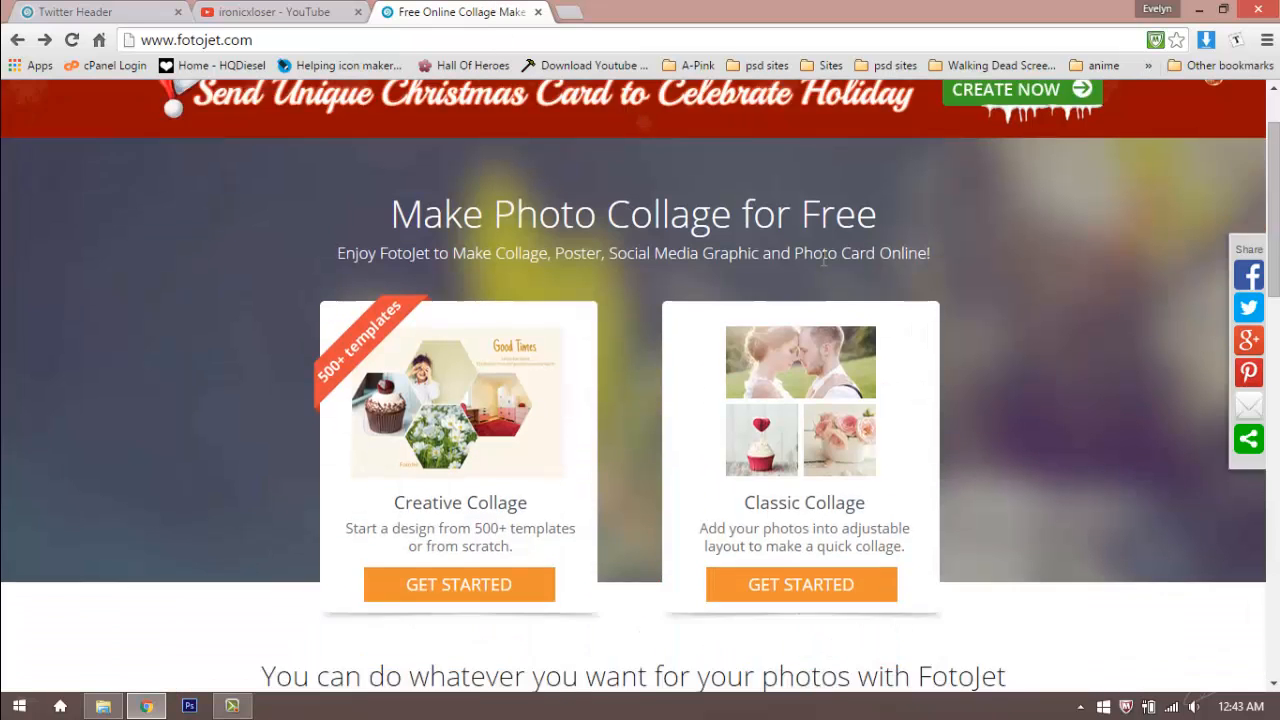
scroll(711, 391, "up", 2)
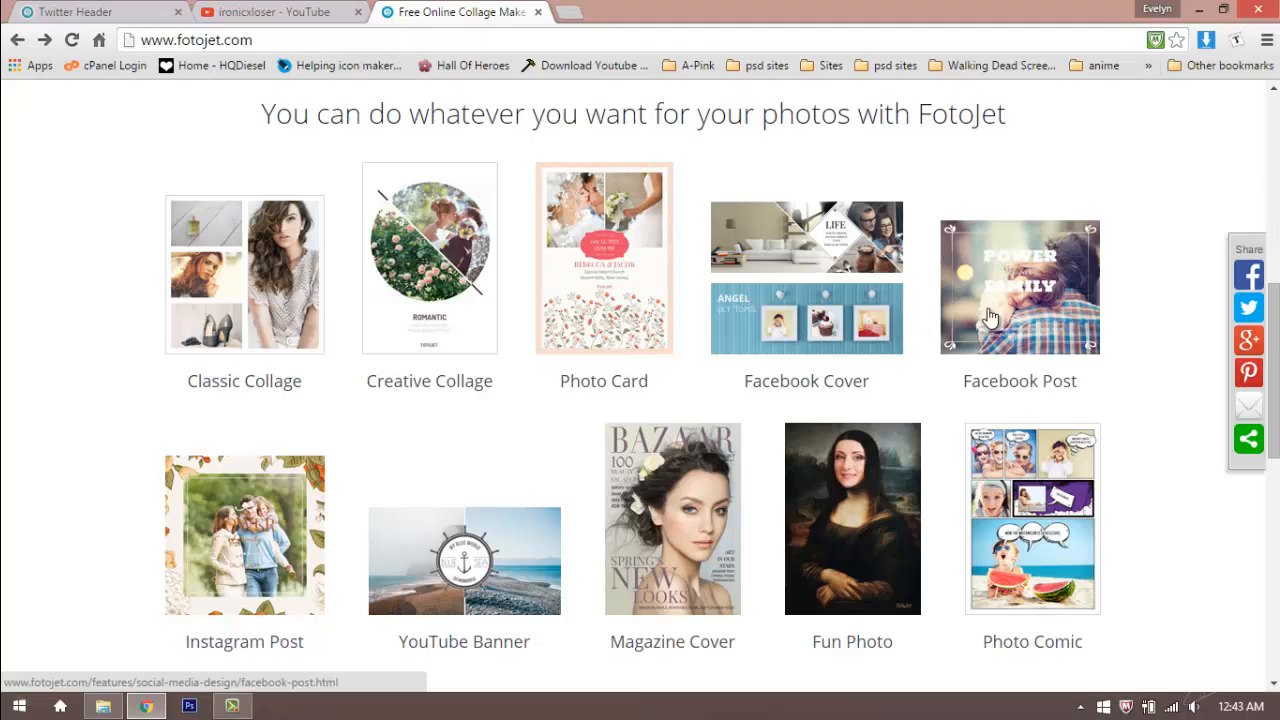
scroll(200, 532, "down", 1)
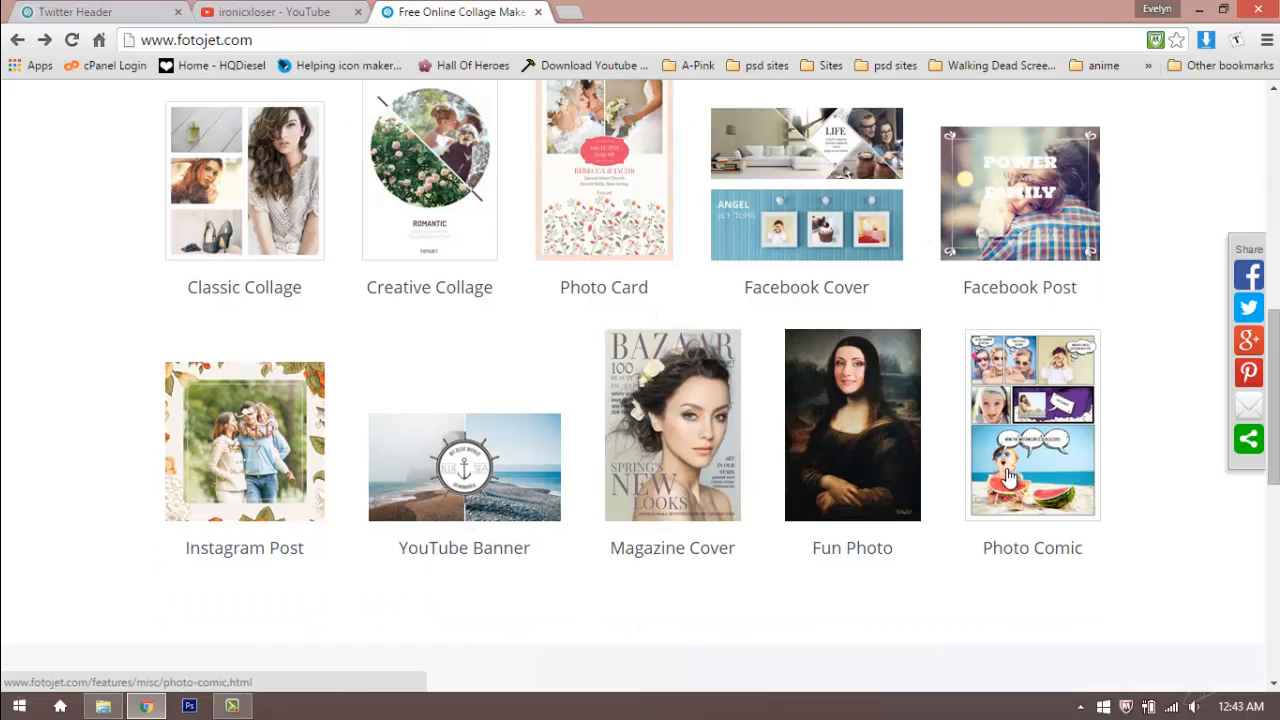
scroll(551, 443, "down", 2)
left_click(424, 298)
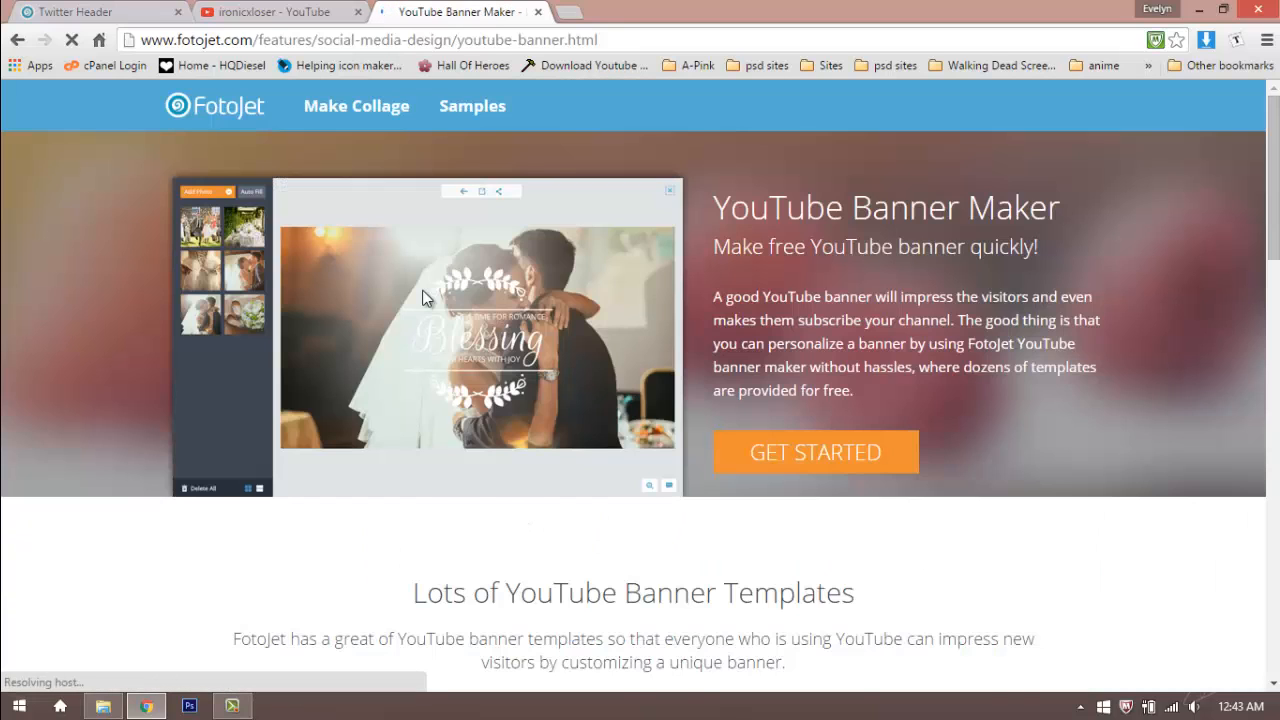
Step: Look through the YouTube Banner maker page and follow its link to the Twitter Header maker
scroll(431, 296, "down", 2)
scroll(431, 287, "down", 5)
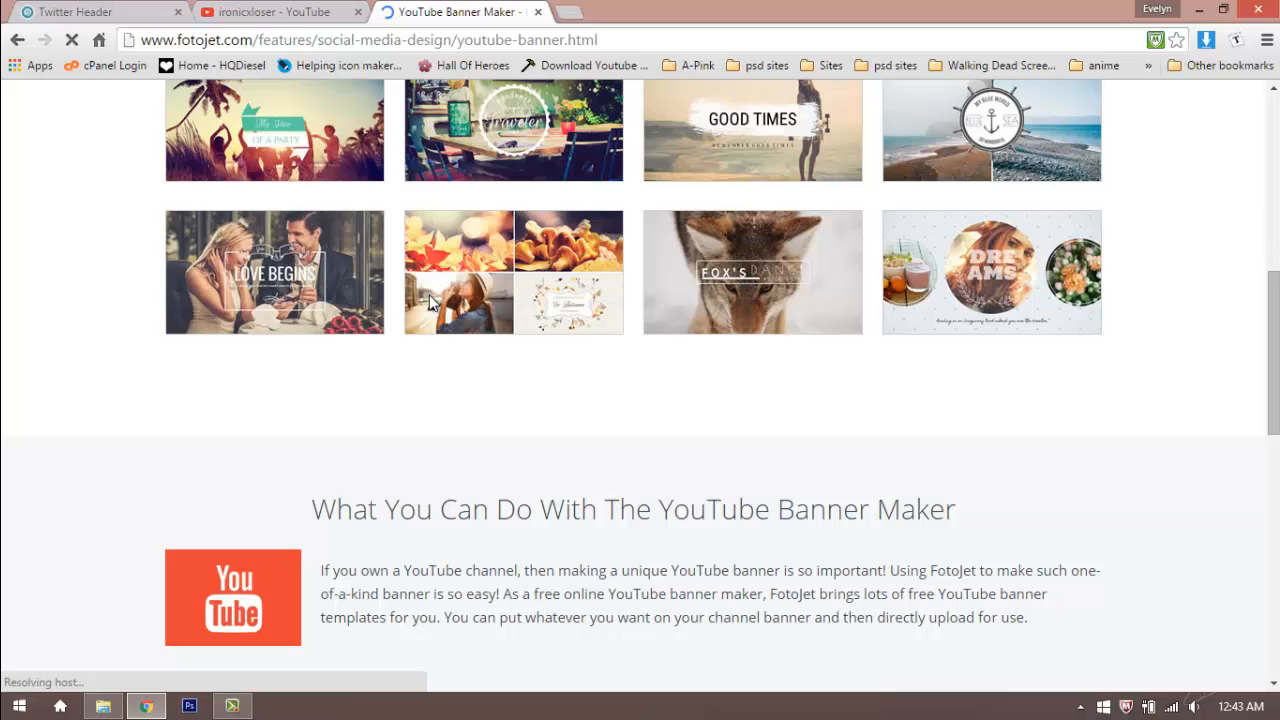
scroll(657, 432, "down", 6)
scroll(790, 480, "down", 4)
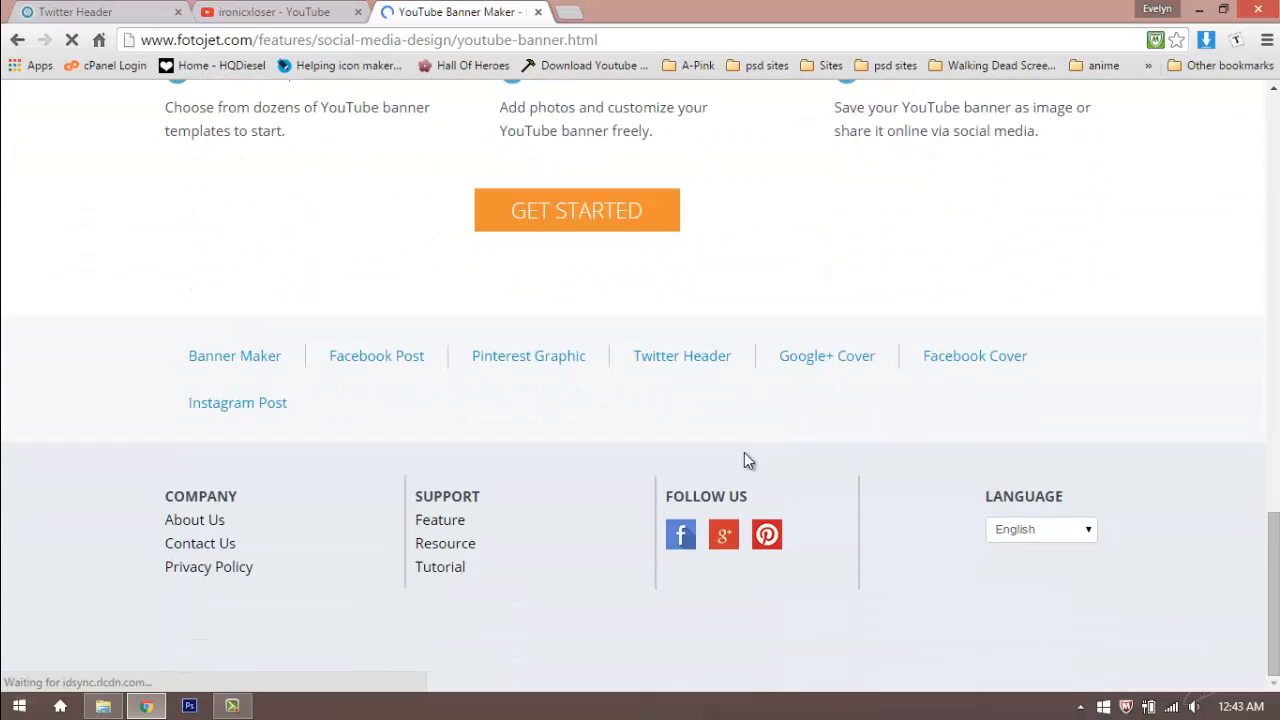
left_click(669, 359)
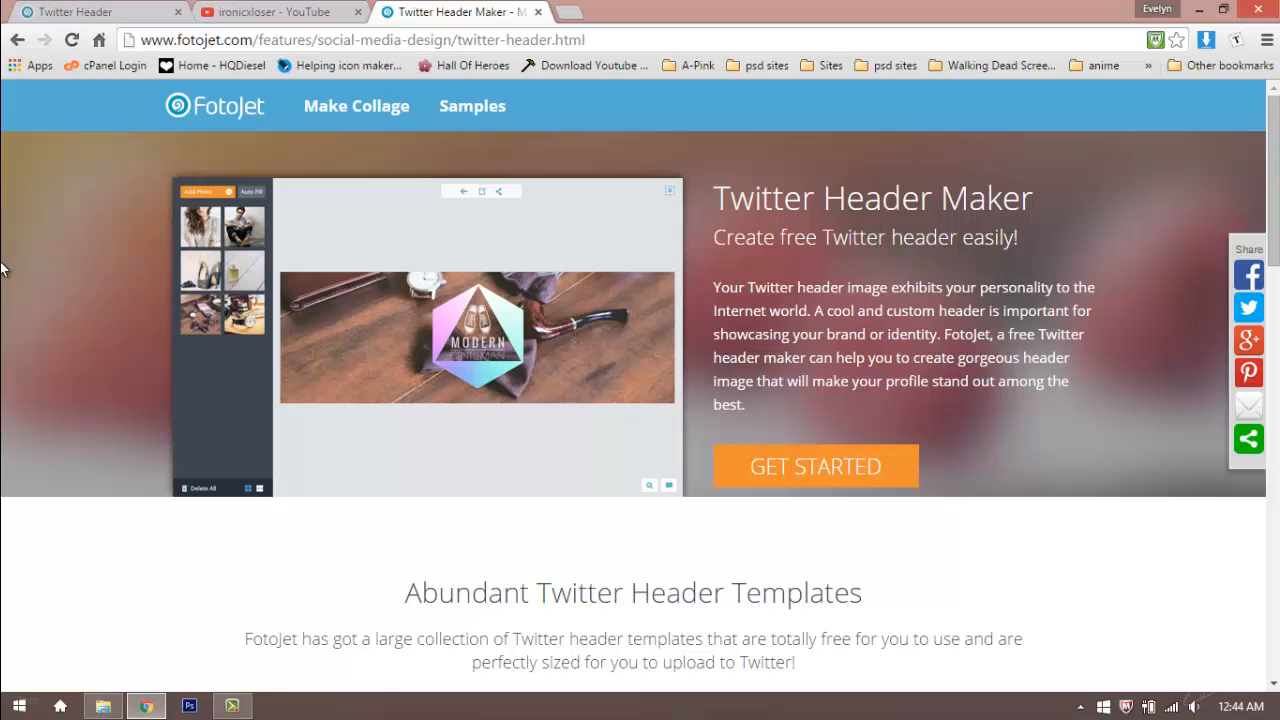
Step: Review the Twitter Header maker's sample templates and three-step instructions, and start a new Twitter header design
scroll(4, 300, "down", 3)
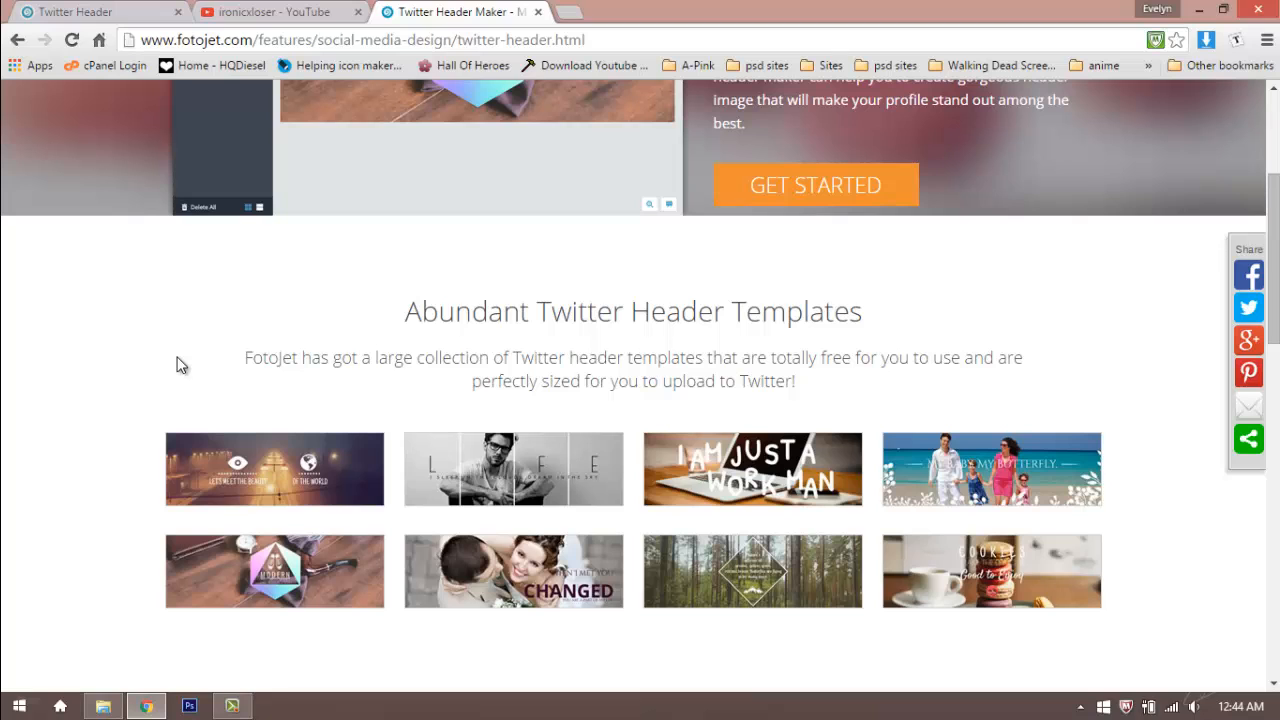
scroll(180, 362, "down", 2)
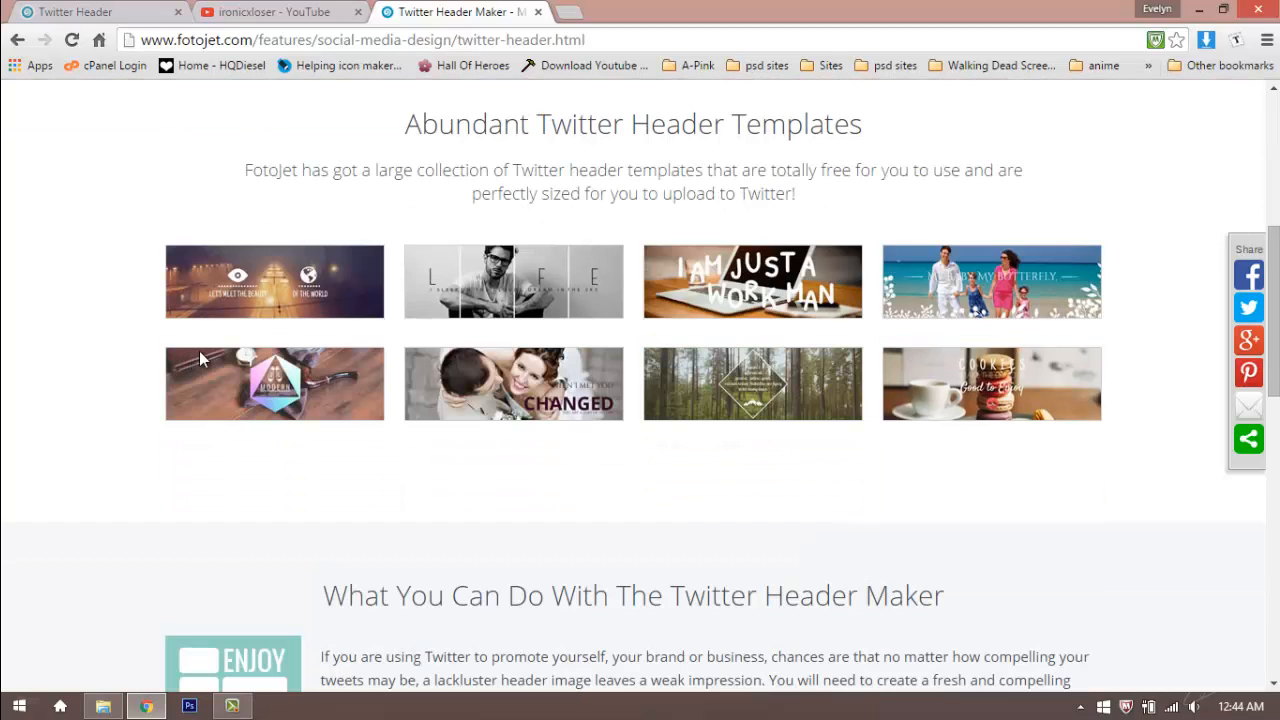
scroll(611, 319, "down", 5)
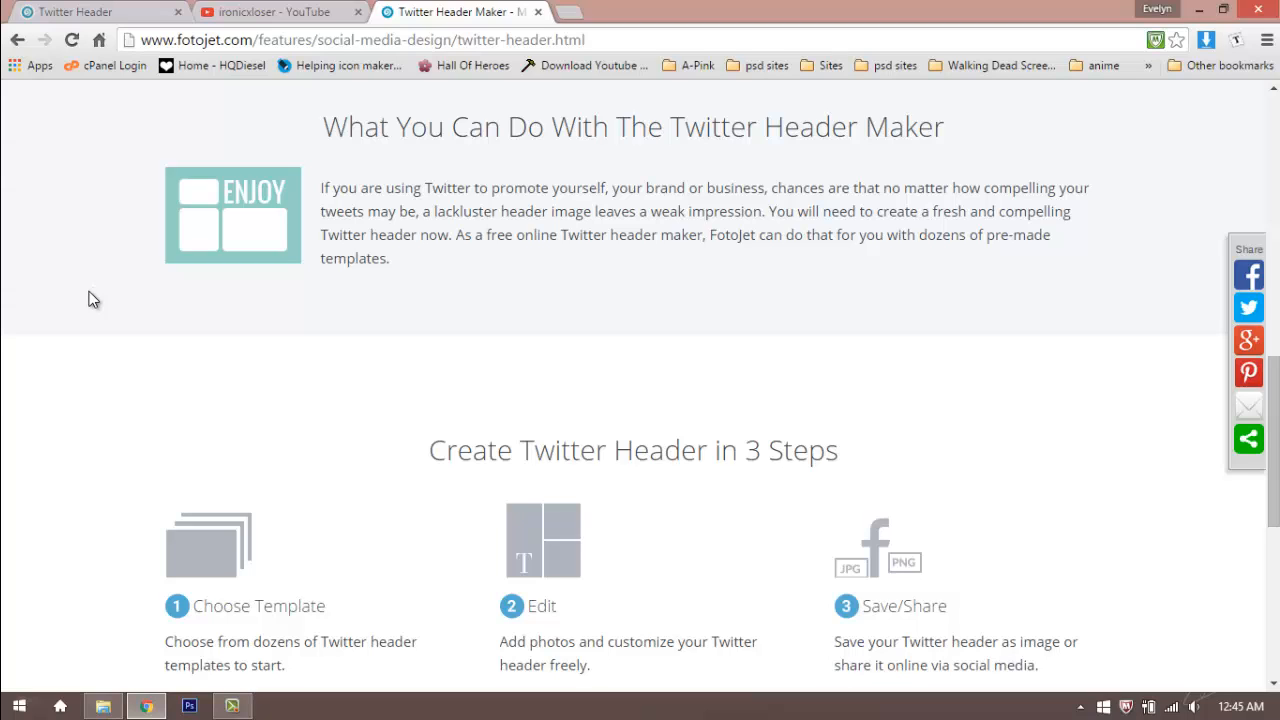
scroll(126, 374, "down", 3)
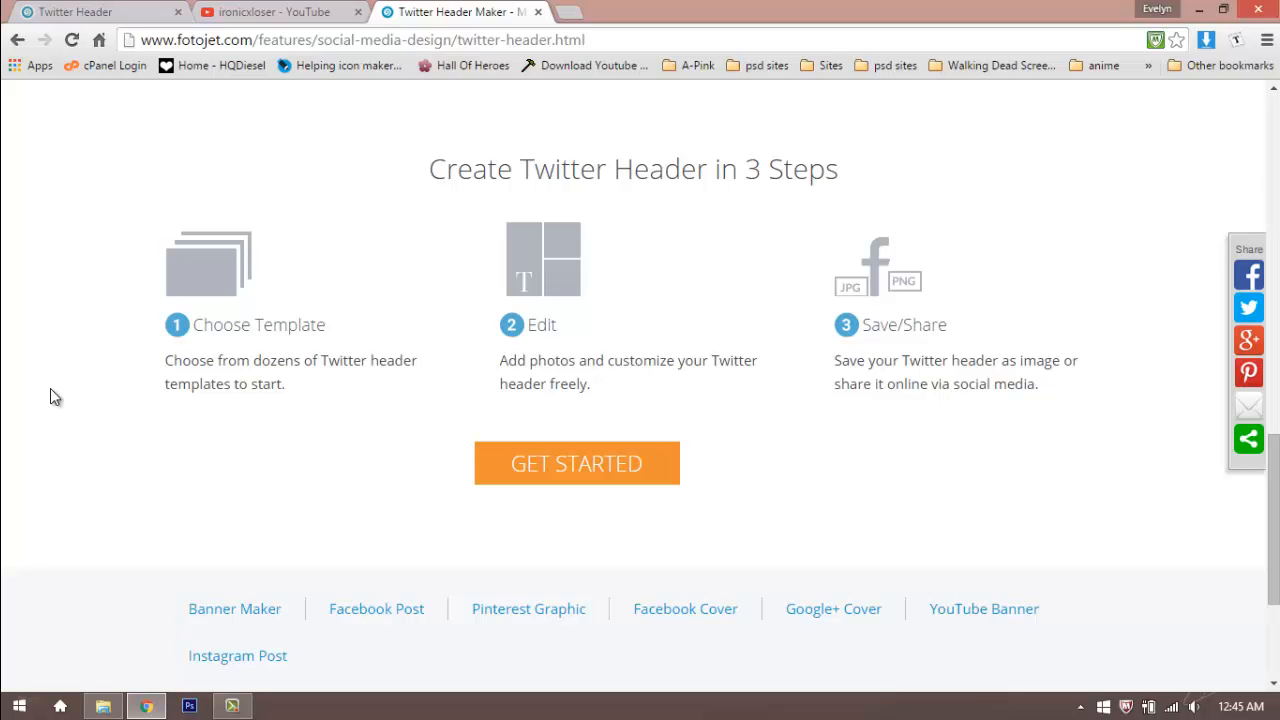
scroll(629, 434, "up", 2)
scroll(614, 348, "down", 5)
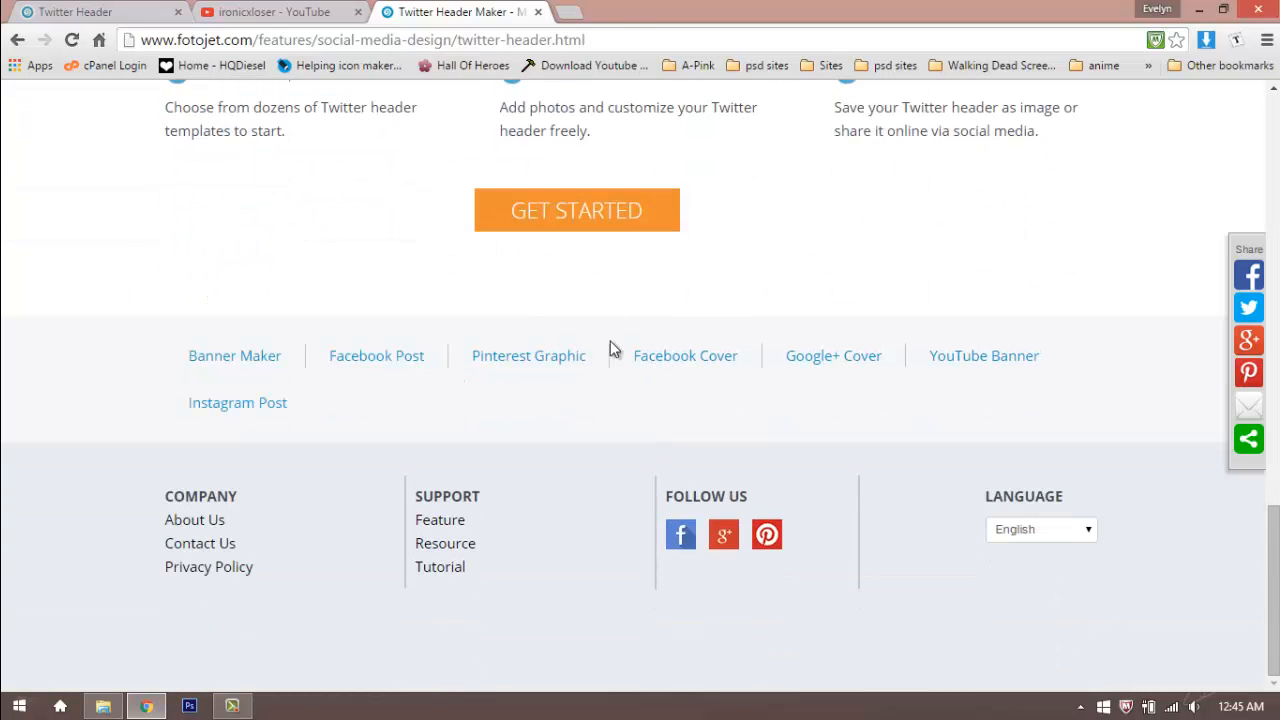
left_click(603, 222)
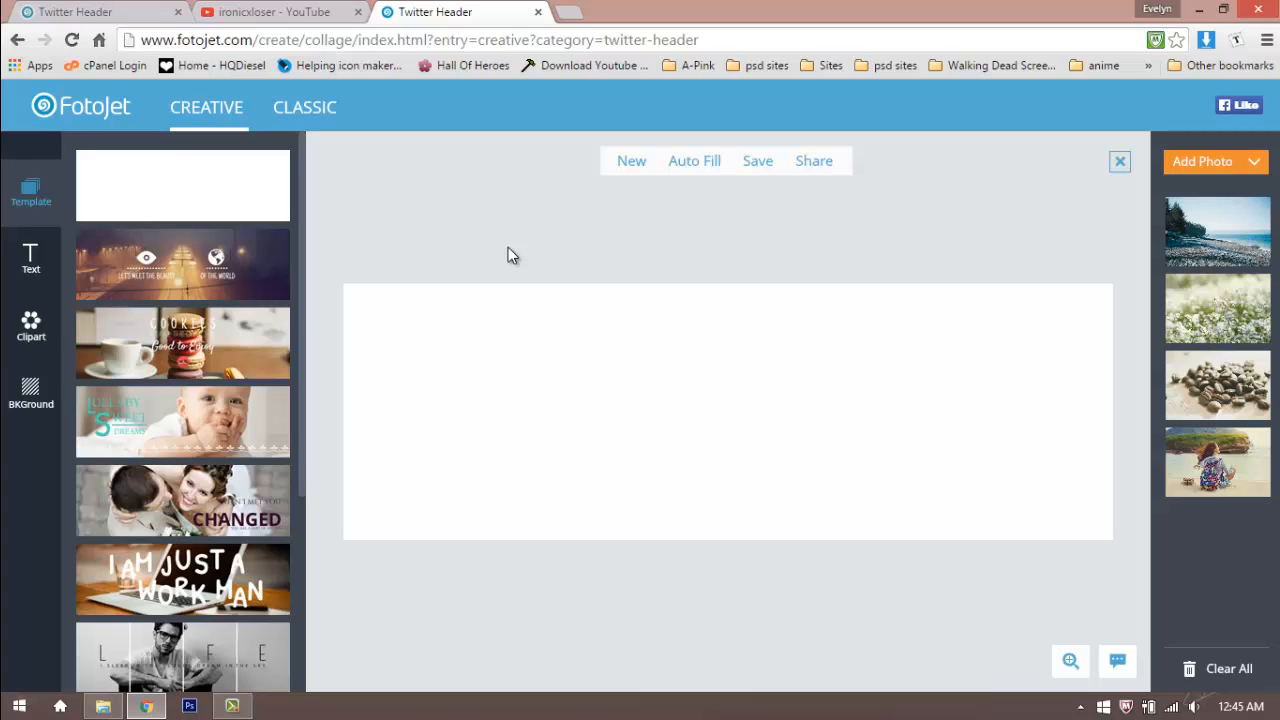
Step: Look through the available Twitter header templates and the preset text styles
scroll(168, 408, "down", 3)
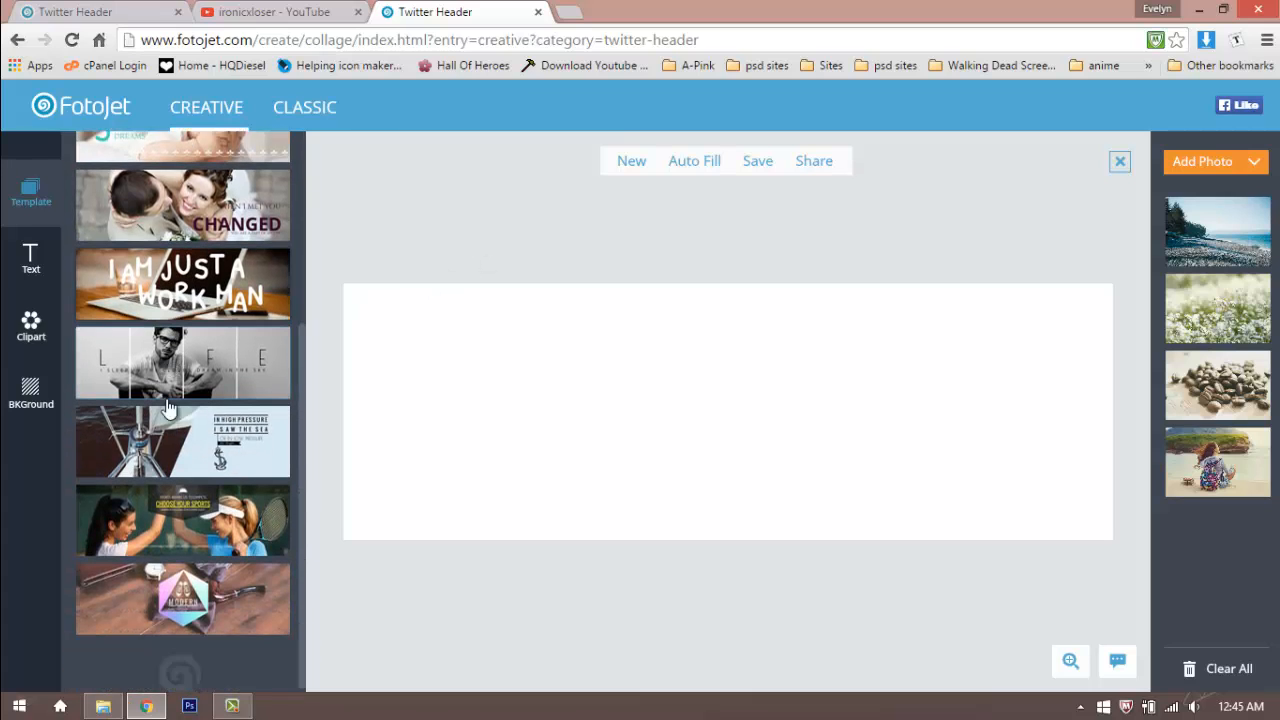
scroll(168, 408, "down", 2)
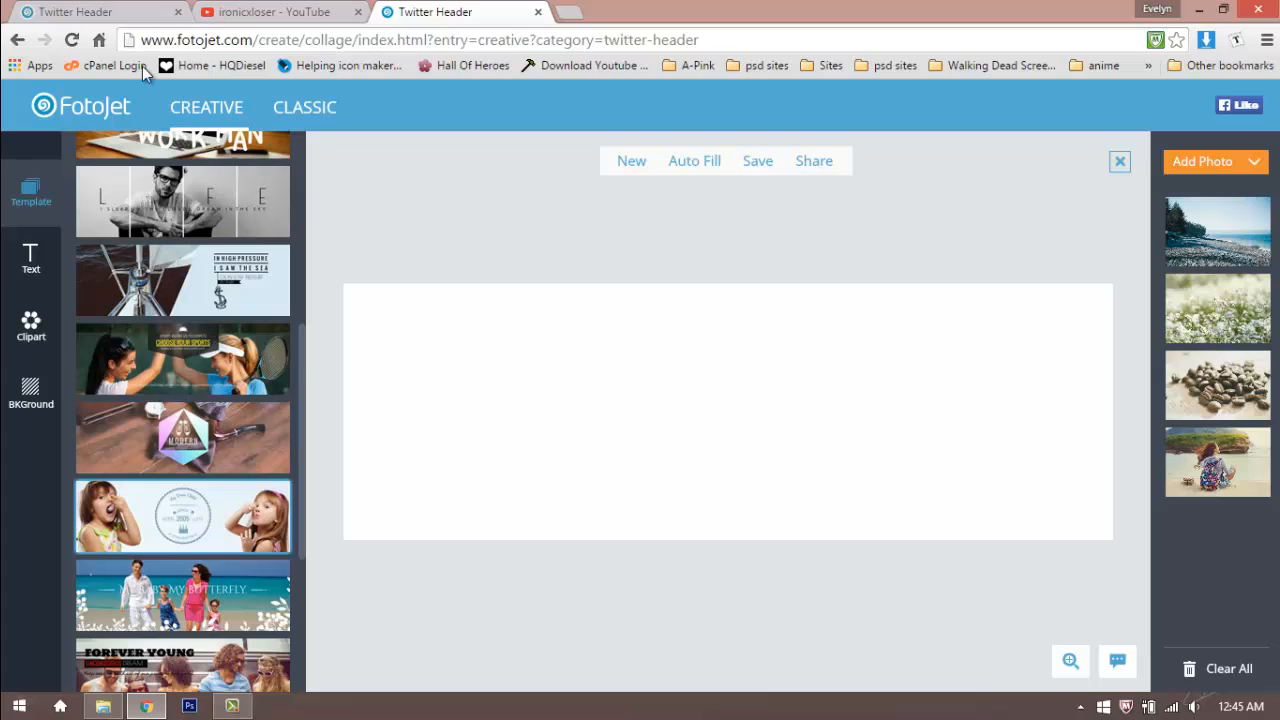
scroll(135, 522, "down", 1)
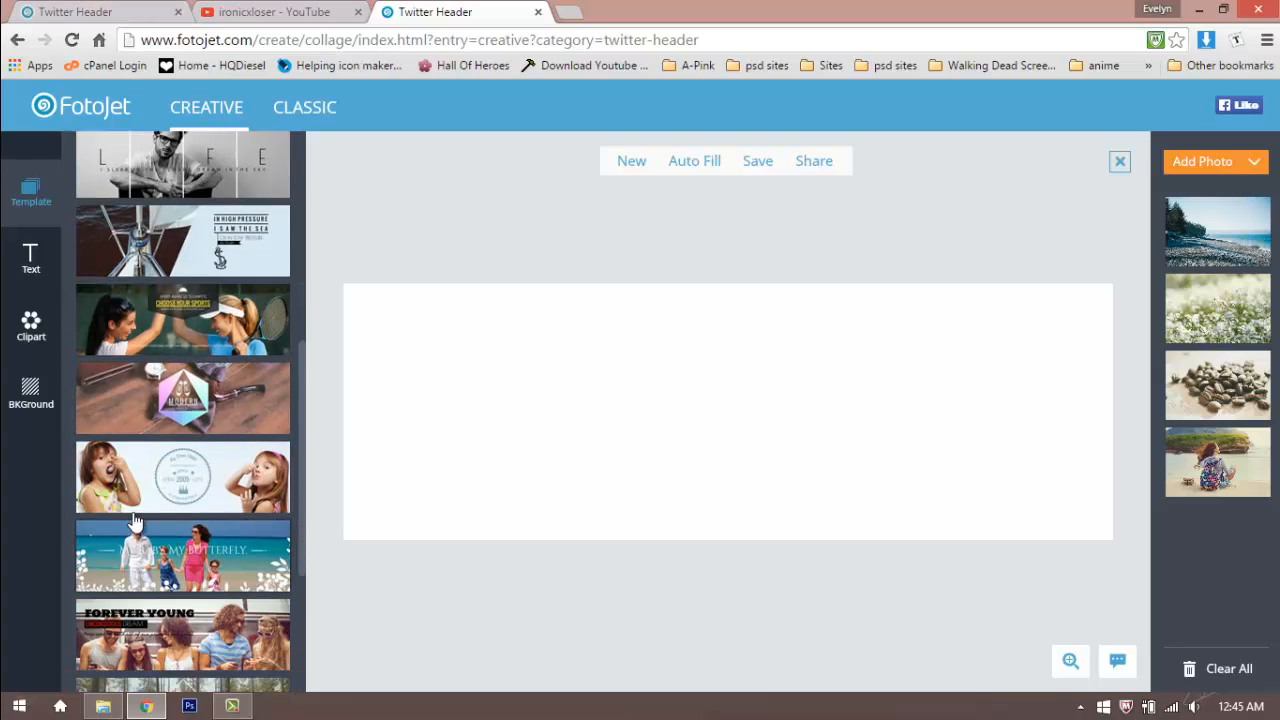
scroll(135, 522, "down", 3)
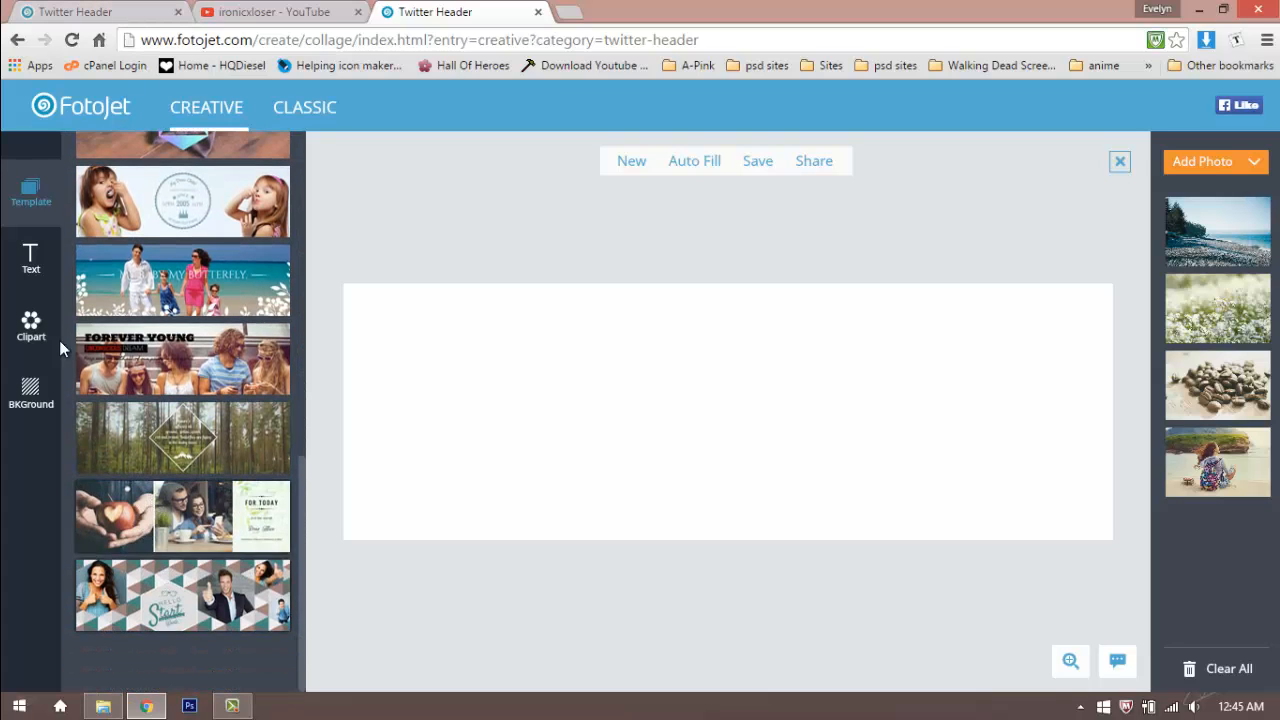
left_click(30, 266)
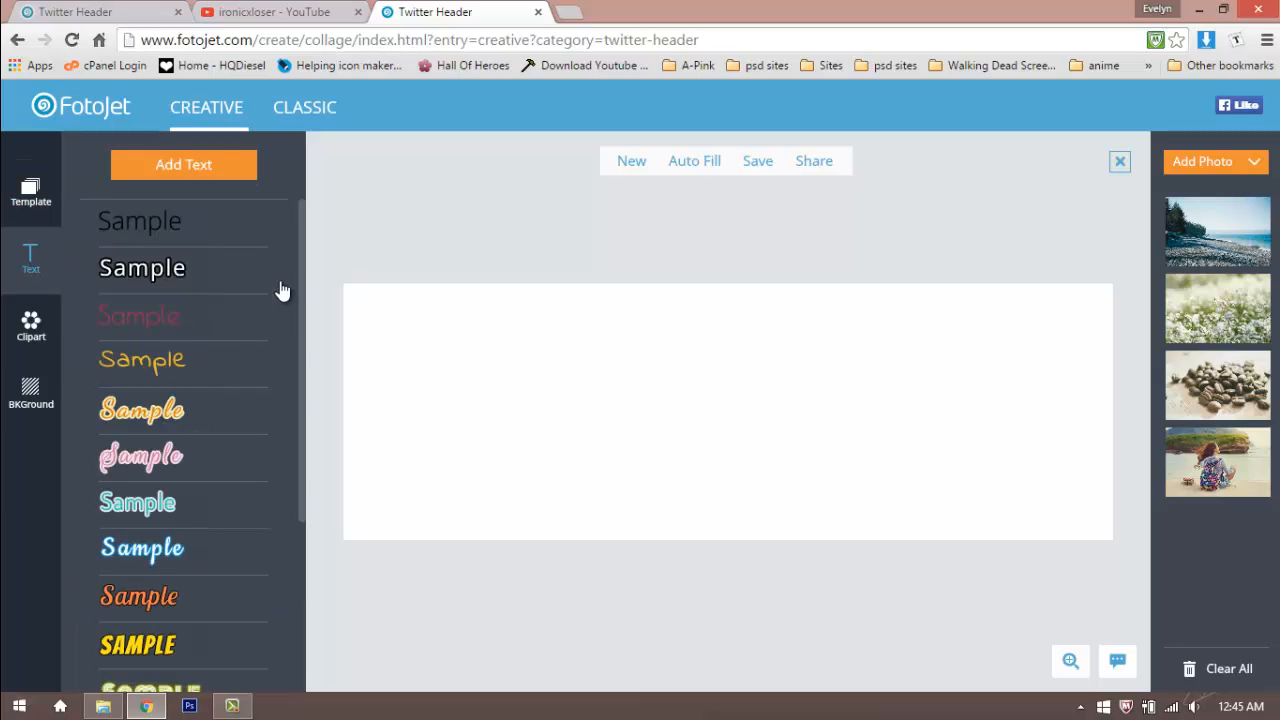
scroll(296, 306, "down", 3)
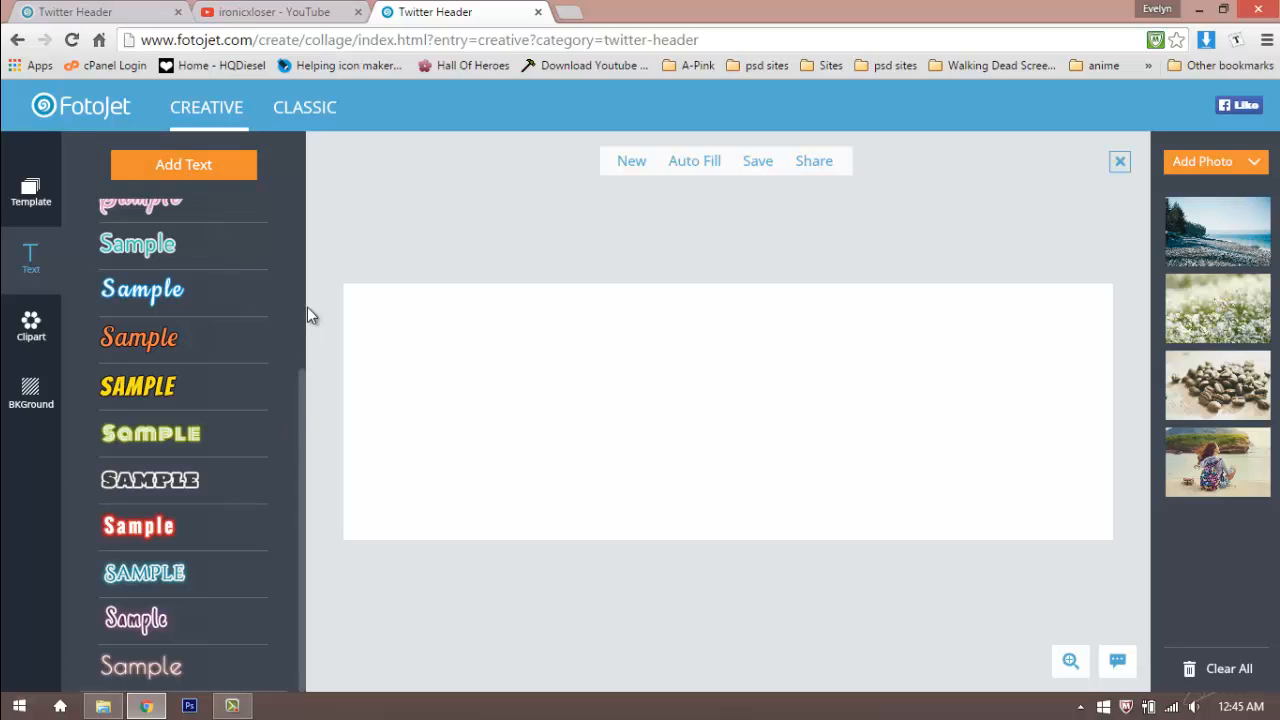
scroll(302, 381, "up", 3)
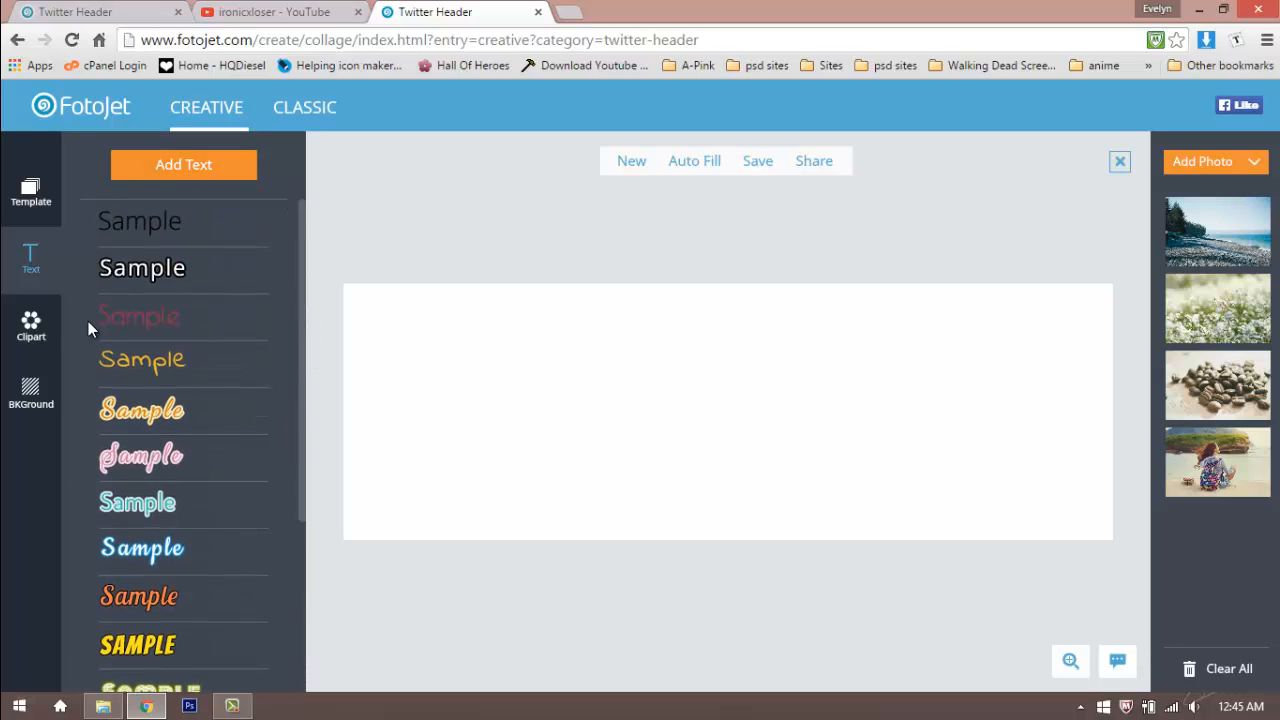
Step: Examine the clipart categories and the full range of background colors and patterns
left_click(31, 325)
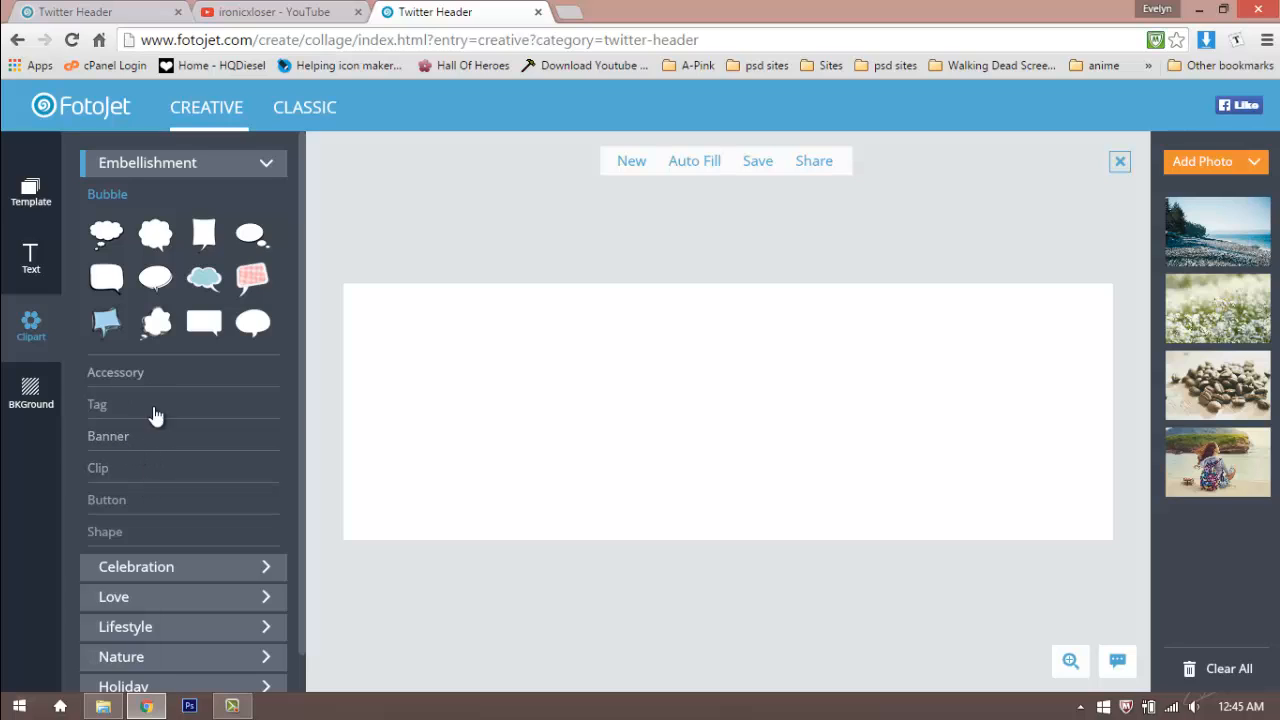
left_click(34, 405)
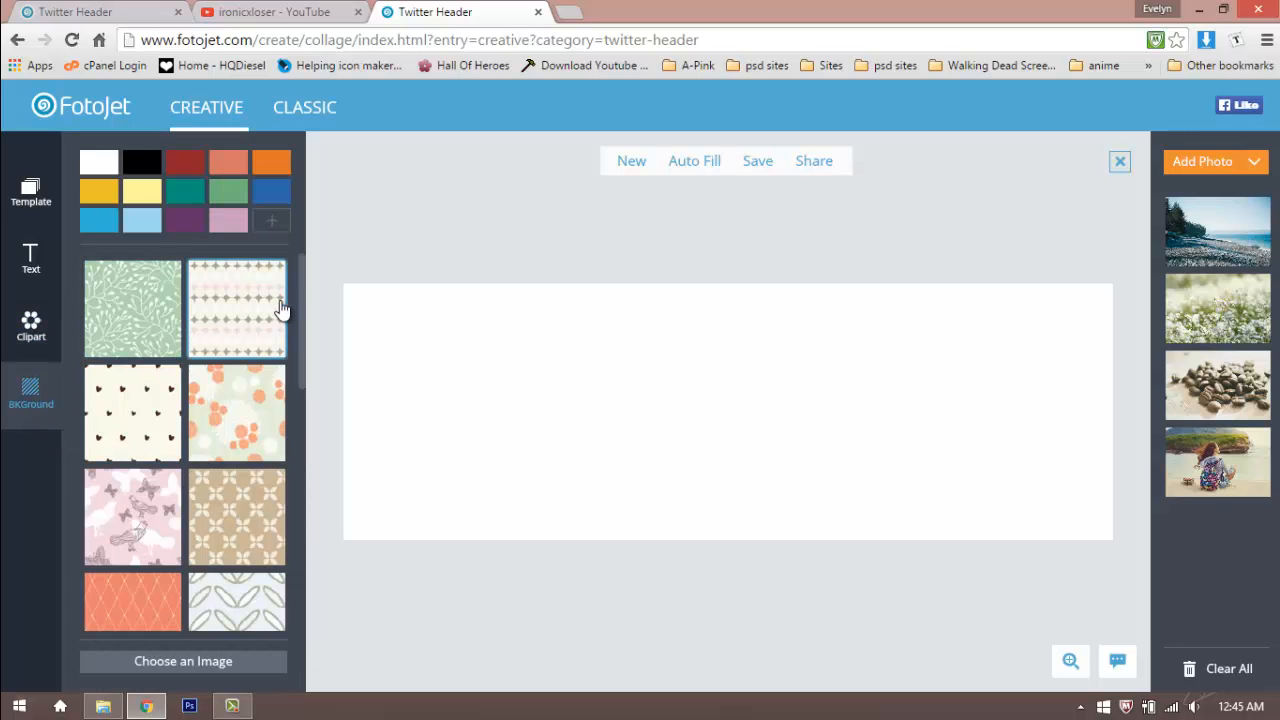
scroll(303, 388, "down", 1)
left_click_drag(303, 388, 256, 612)
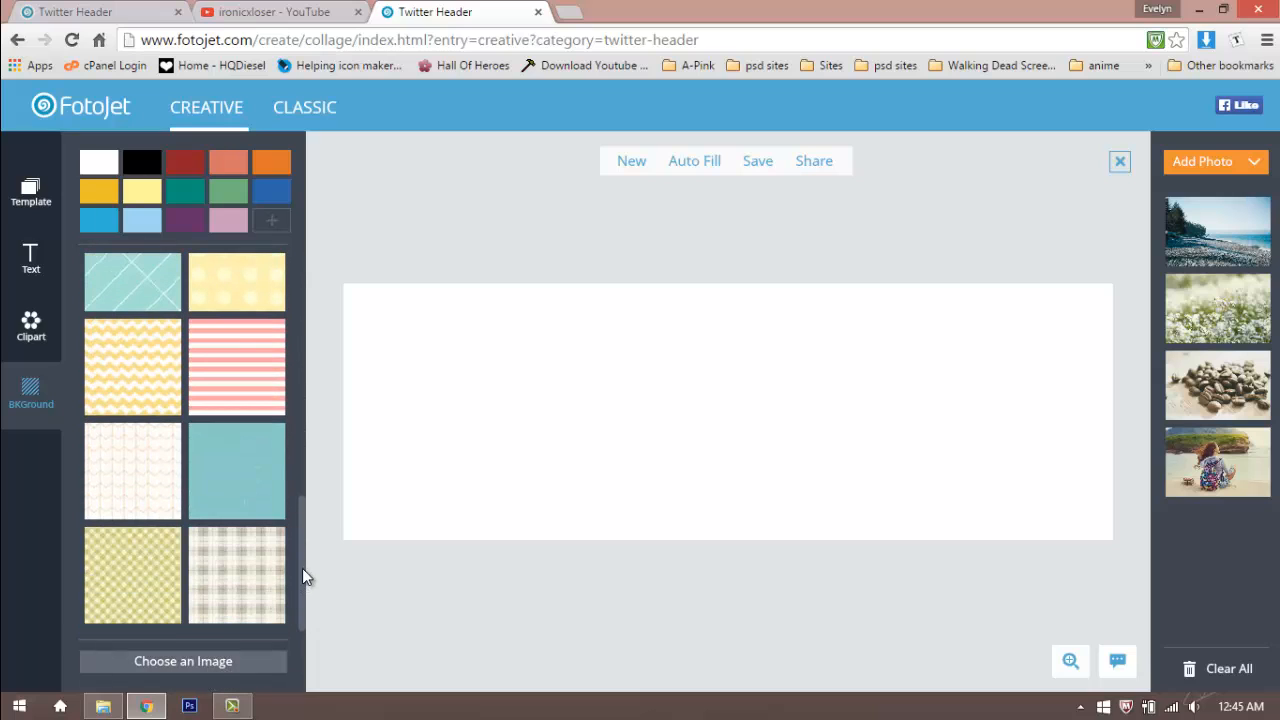
left_click_drag(302, 568, 306, 282)
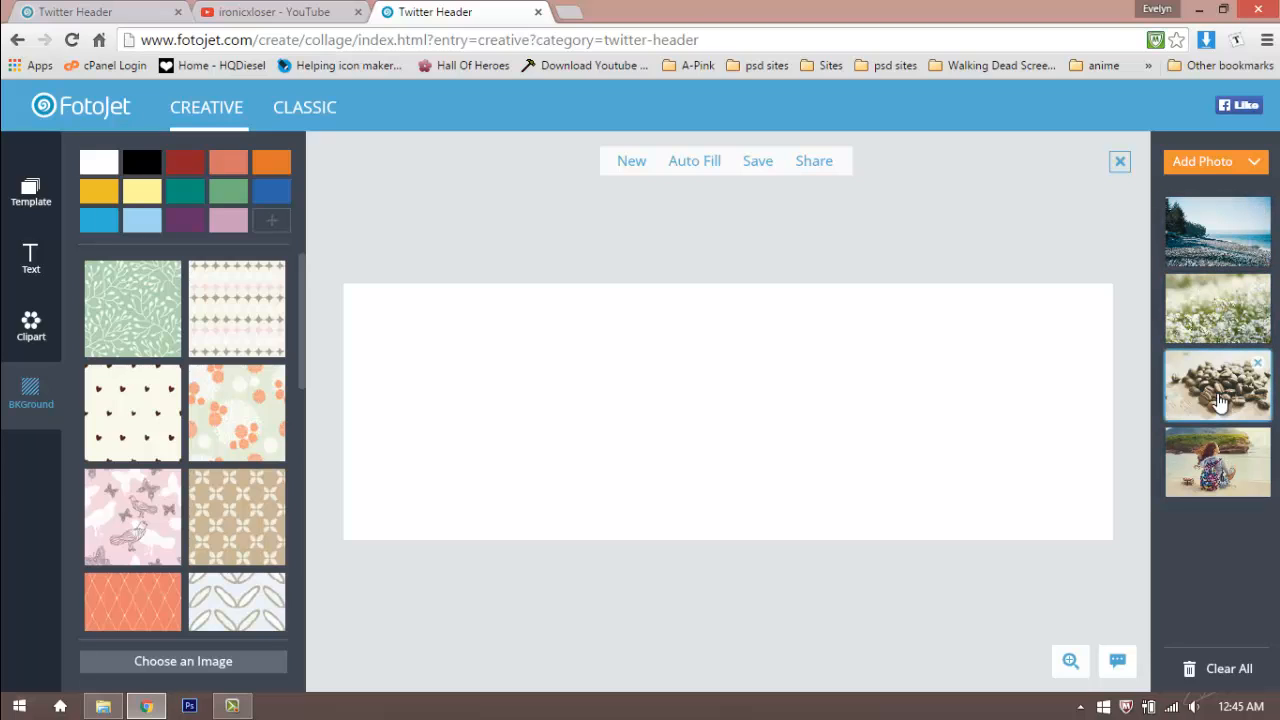
Step: Add the photo HQ-HD-Wallpapers-59 from the computer's Downloads folder to the design's photo collection
left_click(1205, 161)
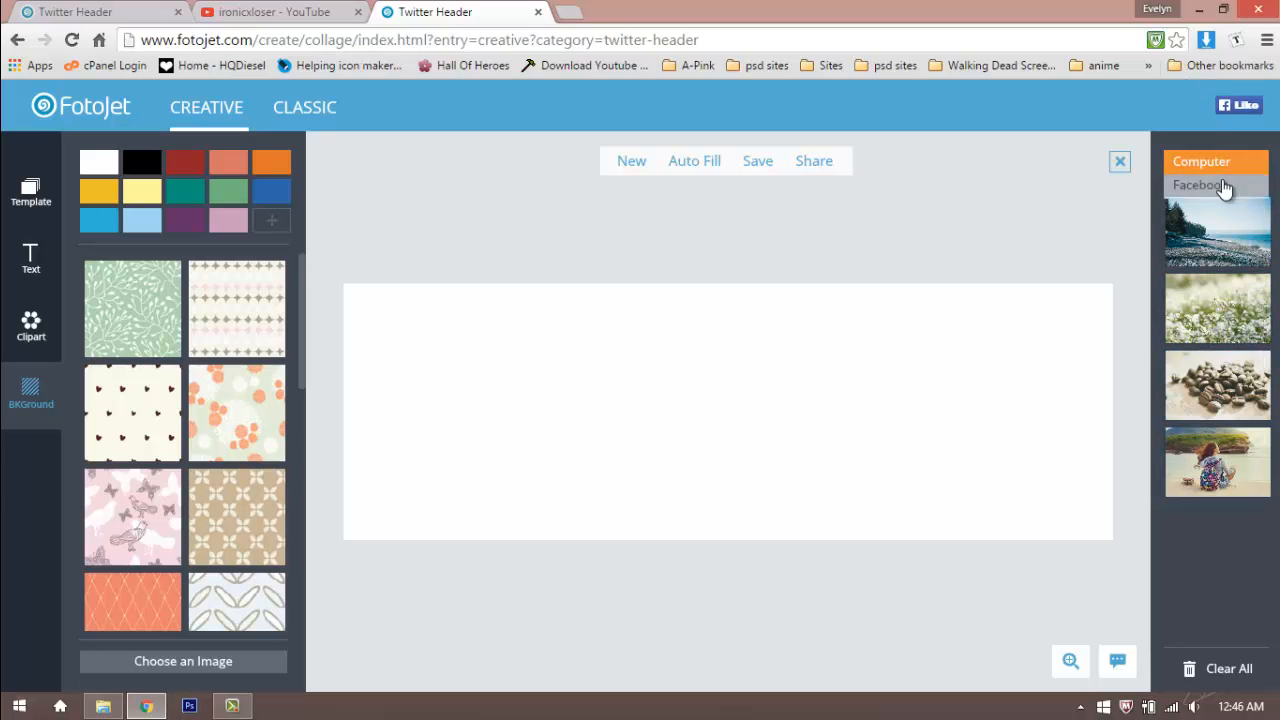
left_click(1229, 161)
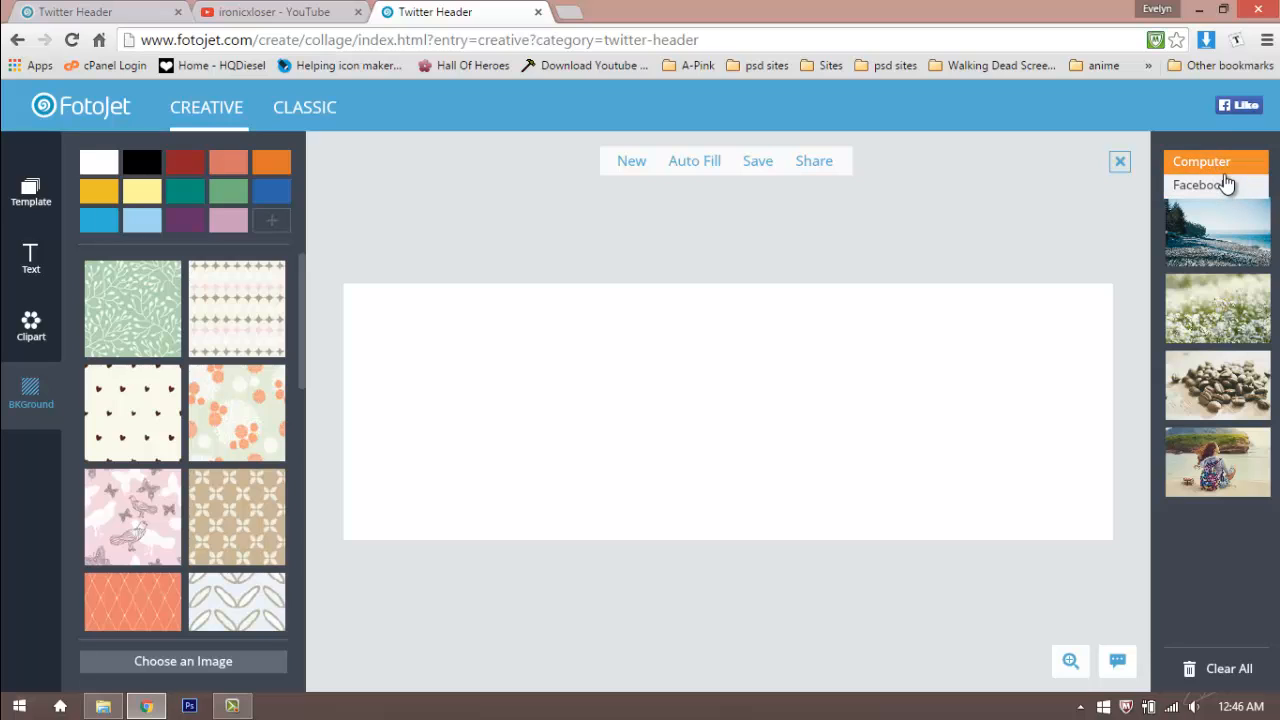
left_click(1224, 164)
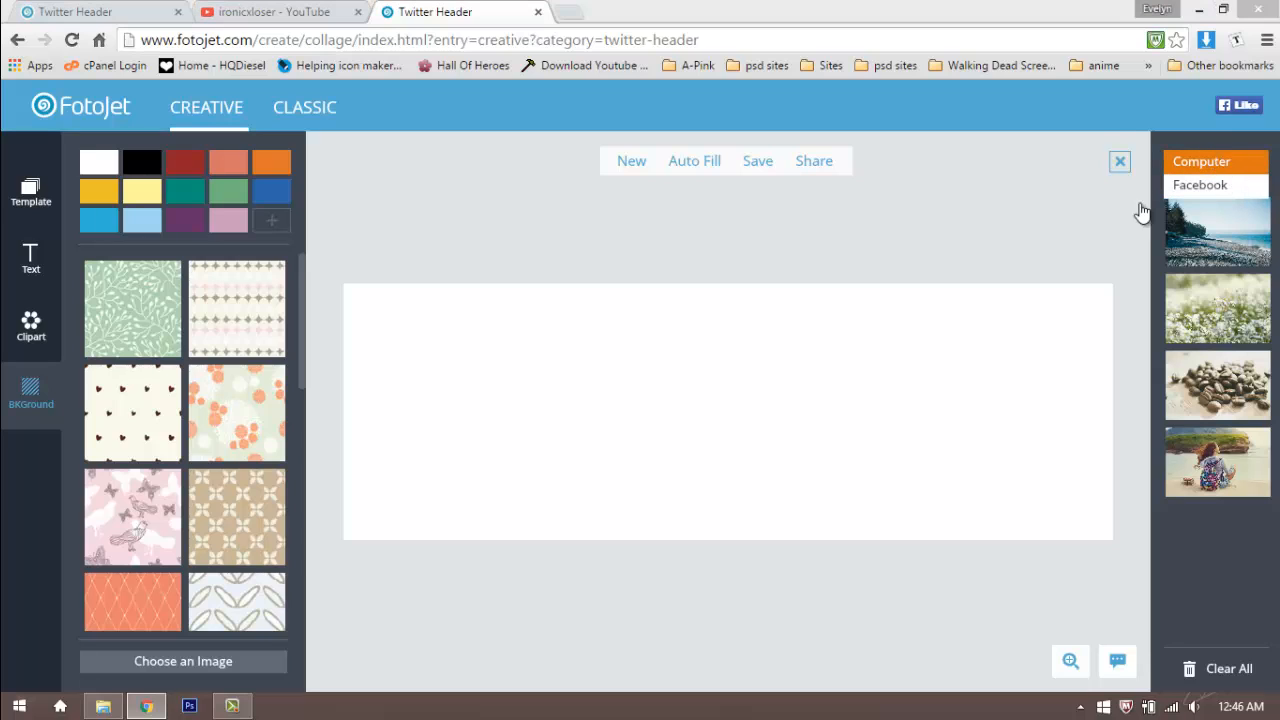
left_click(655, 268)
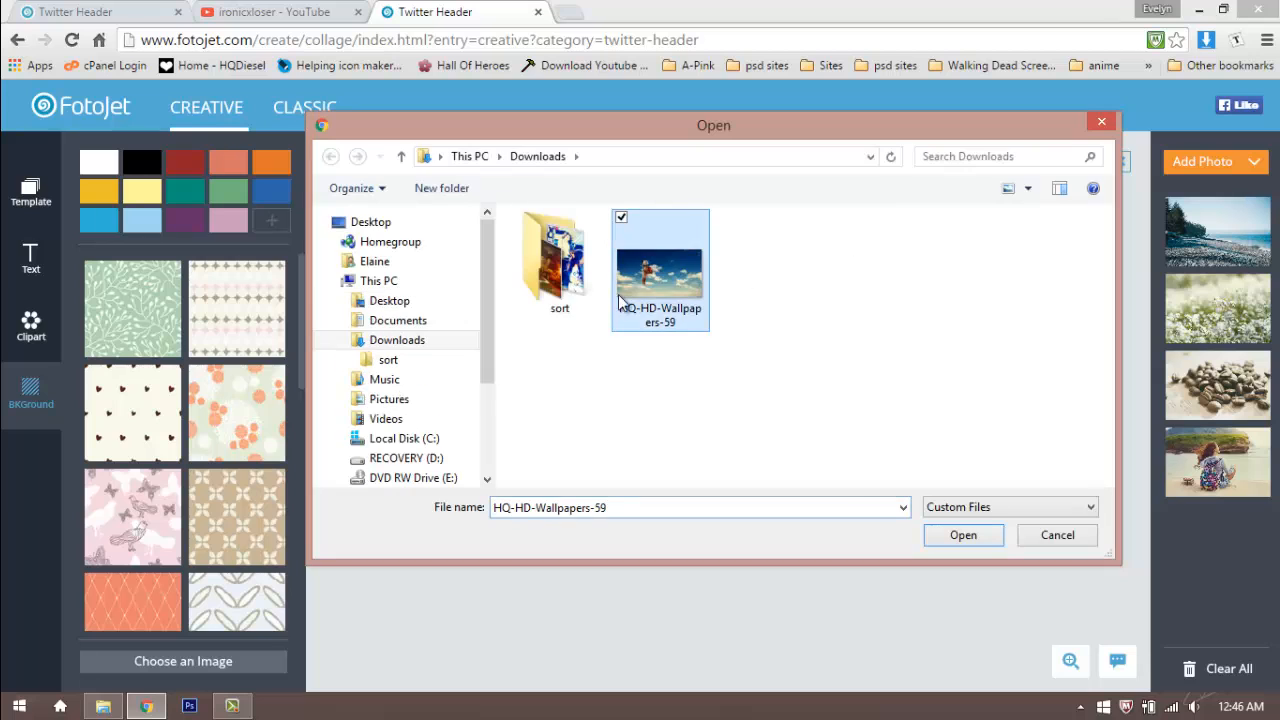
left_click(987, 535)
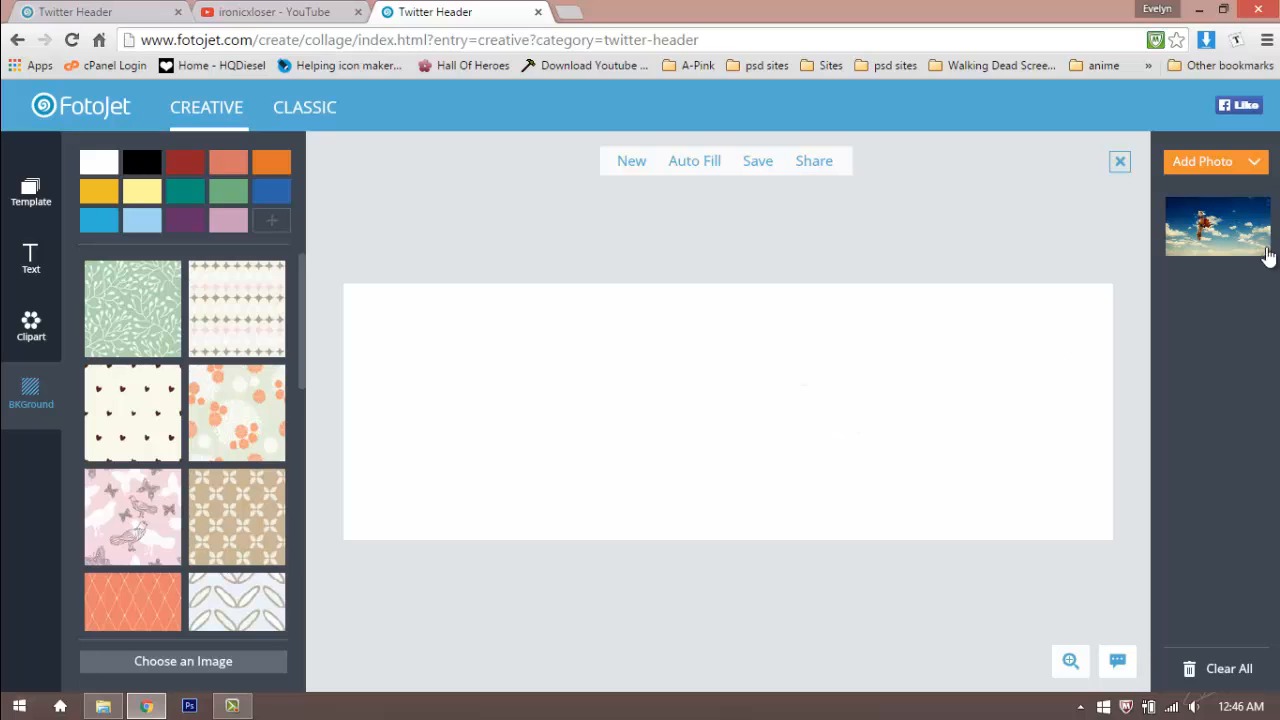
Step: Place the uploaded superhero photo on the blank header canvas and enlarge it to cover the whole canvas
left_click(1225, 236)
left_click(688, 397)
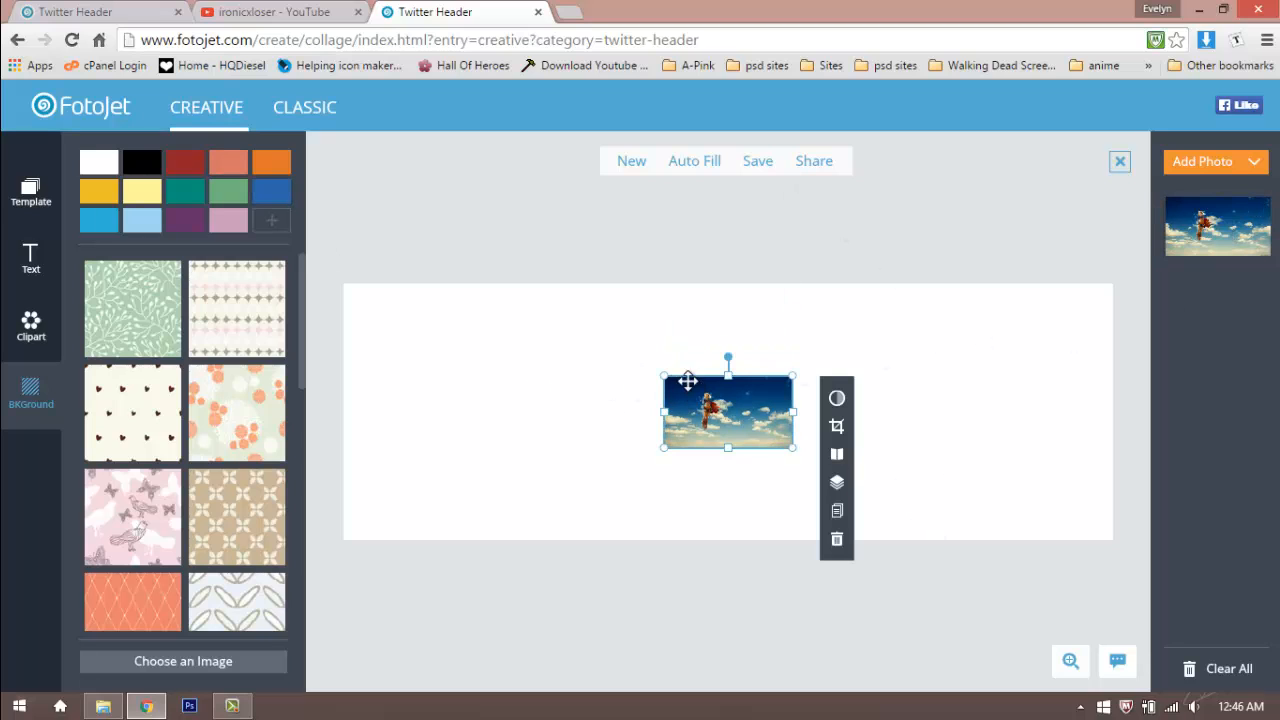
left_click_drag(659, 368, 374, 212)
left_click_drag(792, 448, 1148, 688)
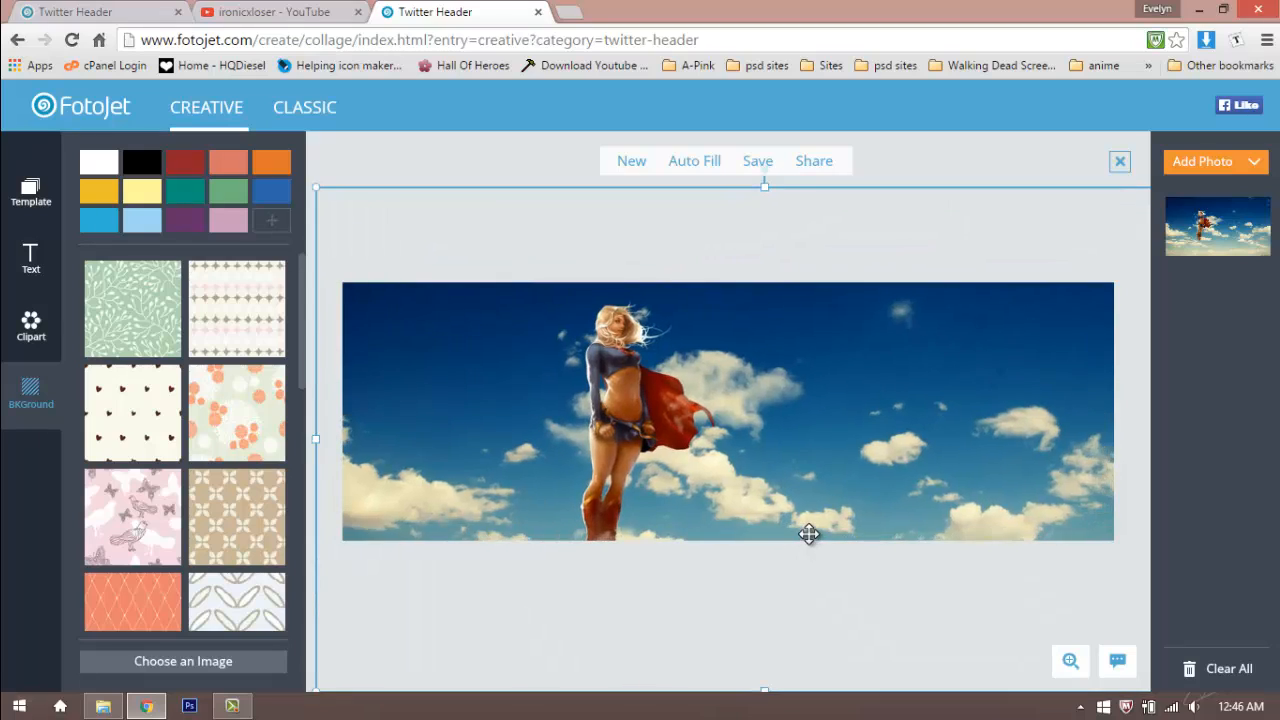
Step: Scale the photo down slightly and reposition it so the whole flying figure fits while the photo still fills the header
left_click_drag(809, 534, 811, 518)
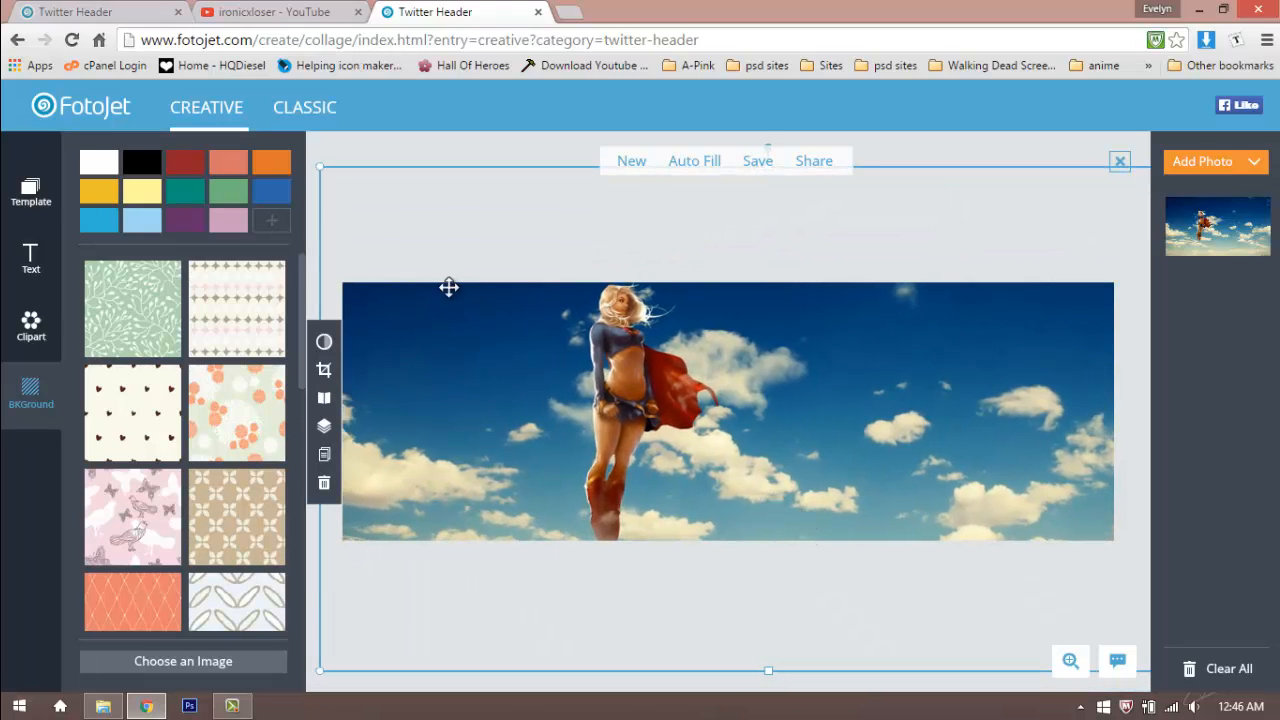
left_click_drag(322, 170, 438, 280)
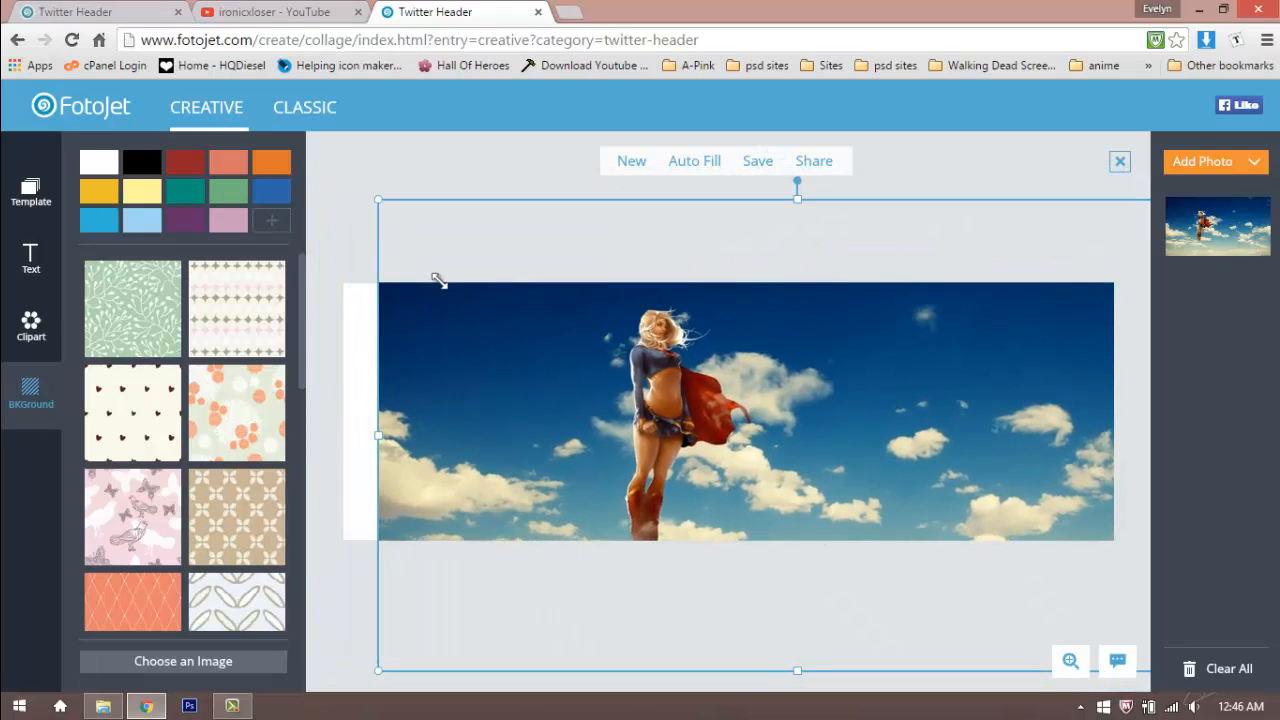
left_click_drag(657, 434, 600, 419)
left_click_drag(795, 437, 788, 437)
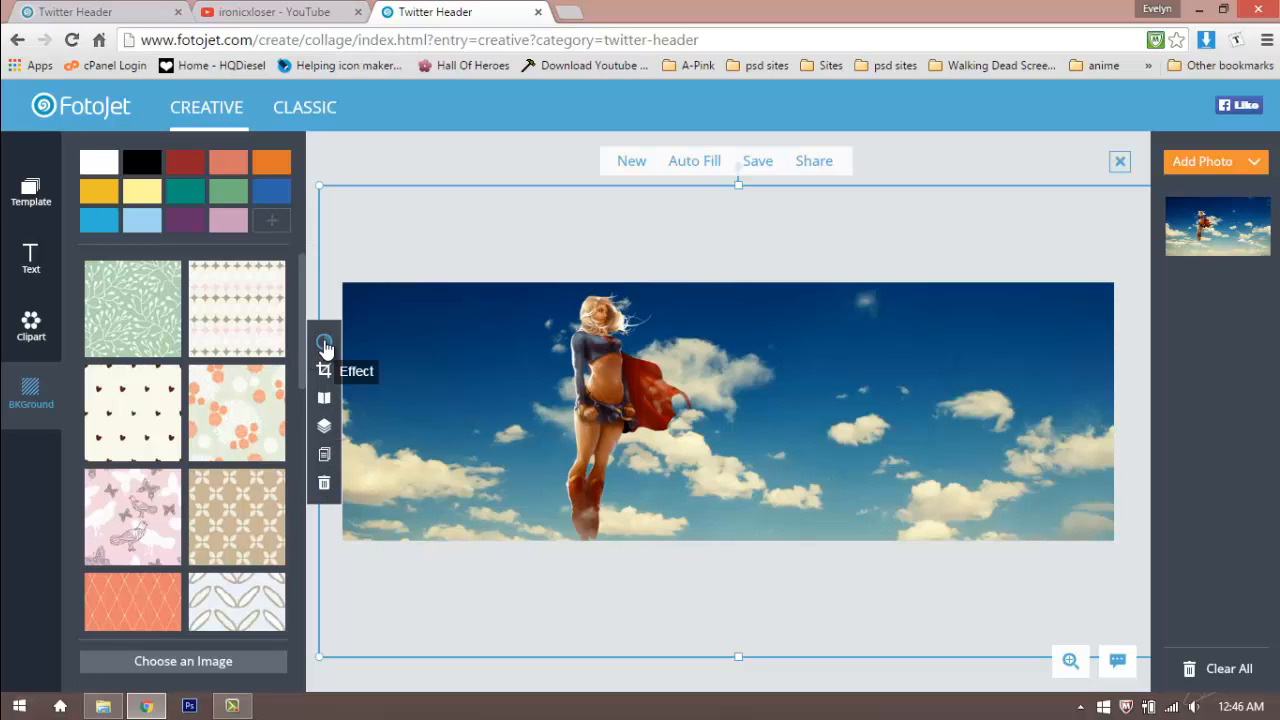
Step: Adjust the photo's effects to exposure 34, brightness -15, contrast -19, saturation -21 and hue -6
left_click(326, 345)
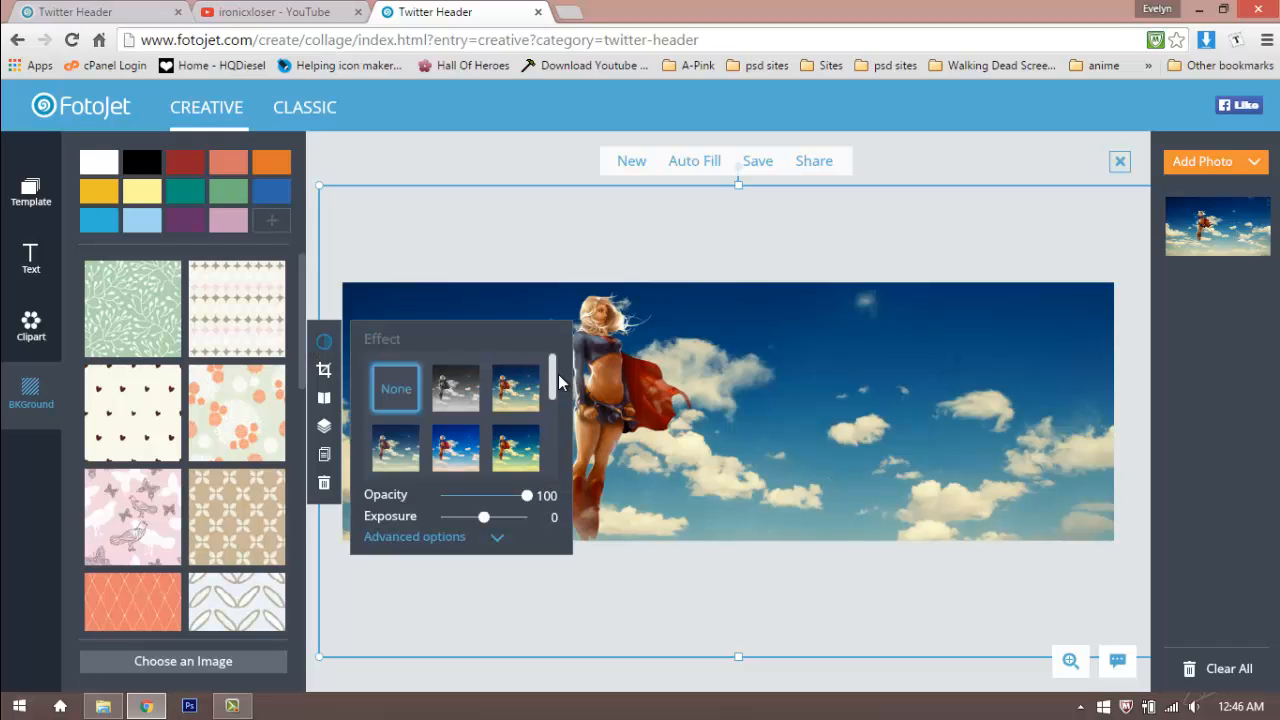
left_click_drag(560, 382, 558, 428)
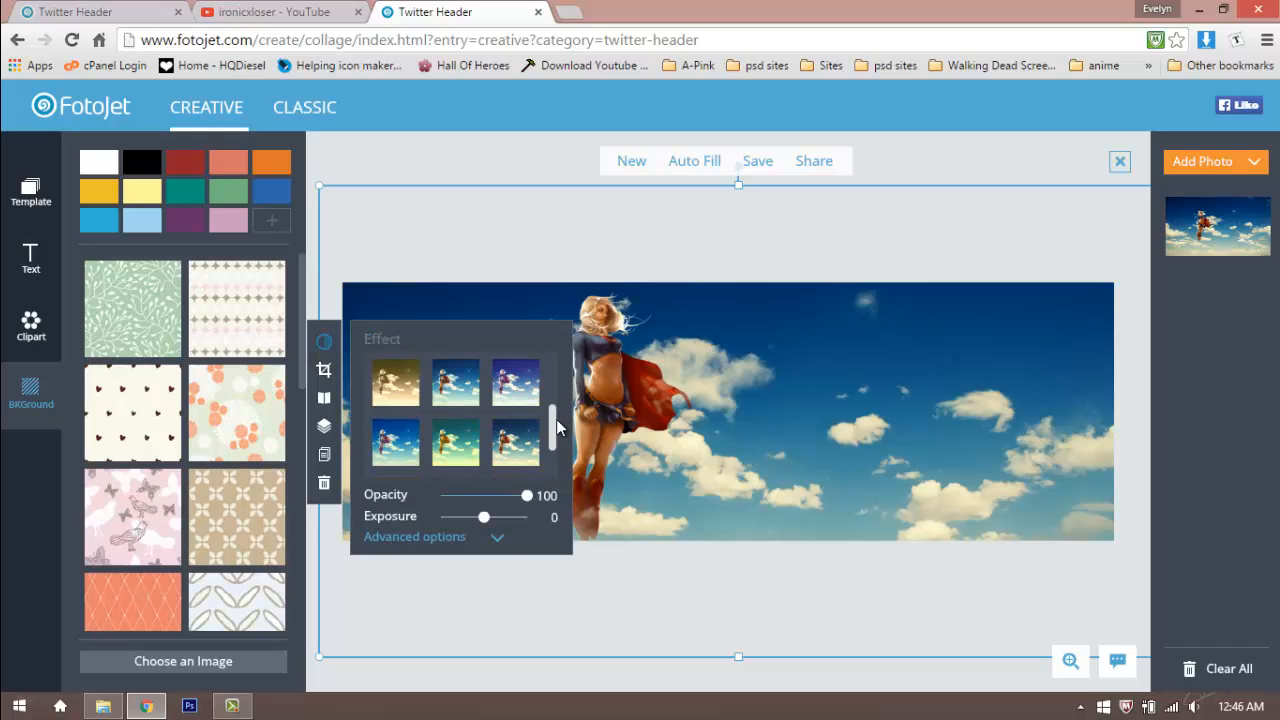
left_click(498, 540)
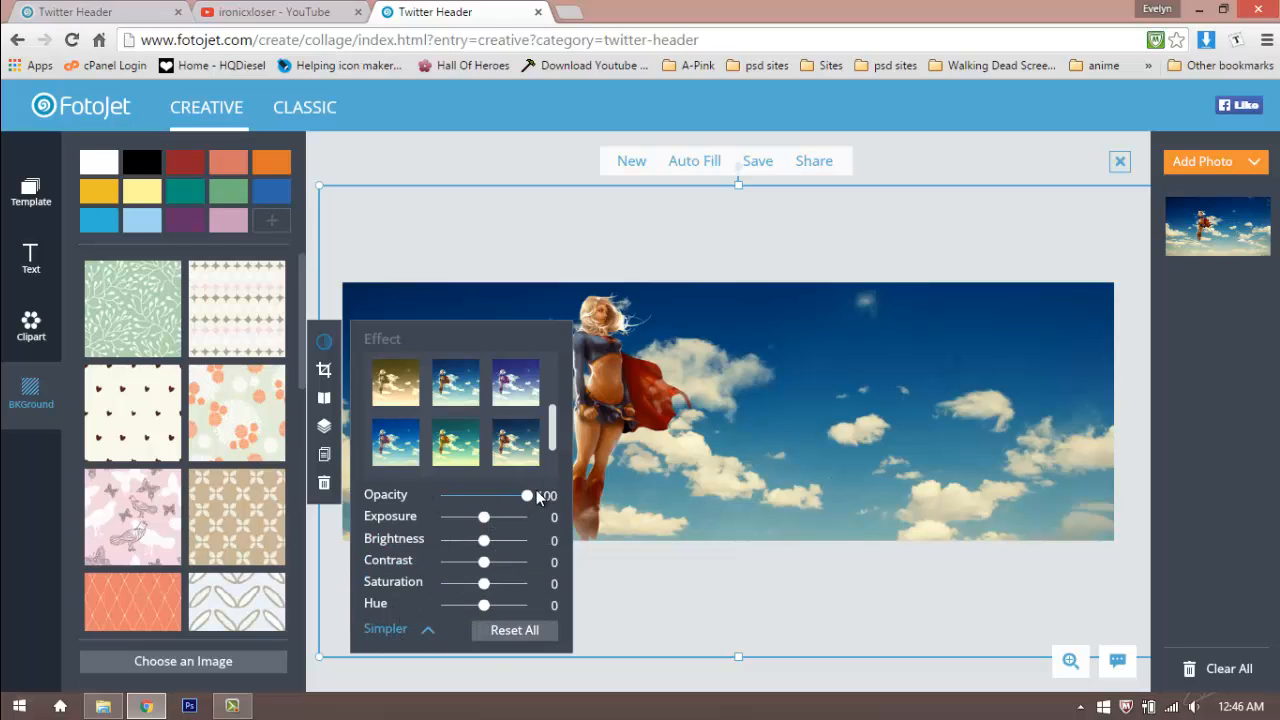
left_click_drag(529, 496, 560, 498)
left_click_drag(483, 522, 481, 610)
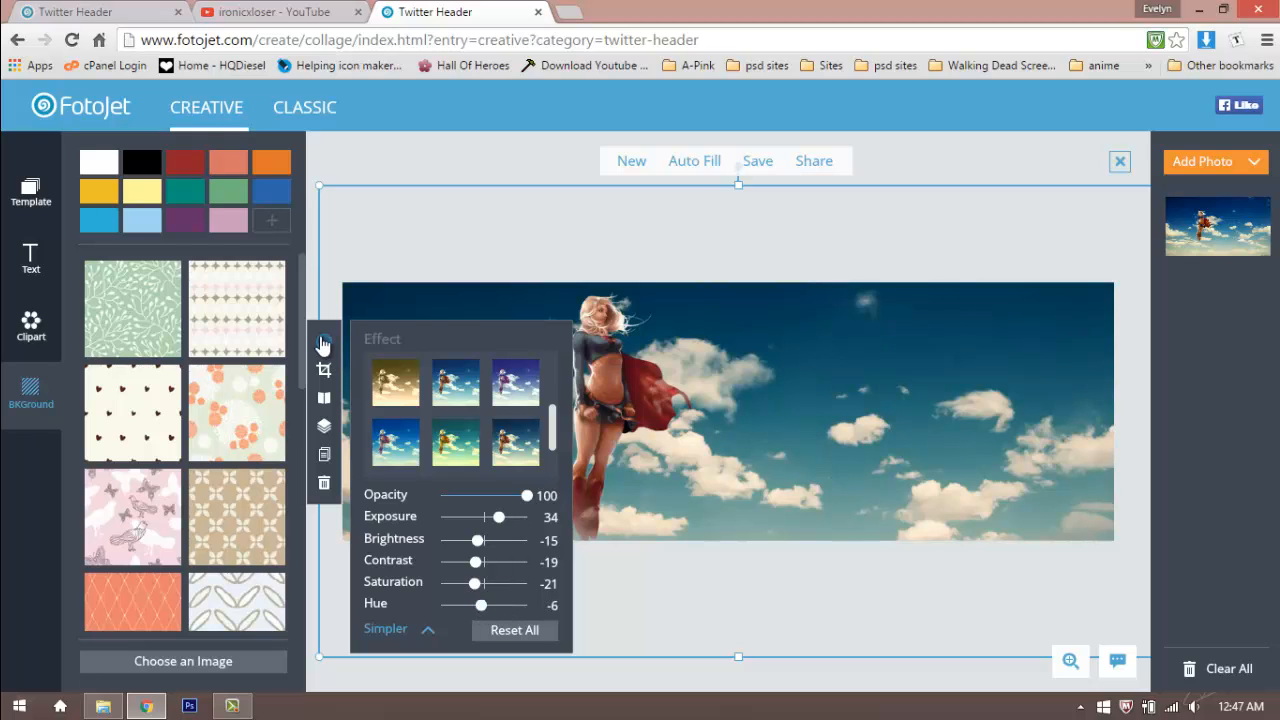
left_click(322, 344)
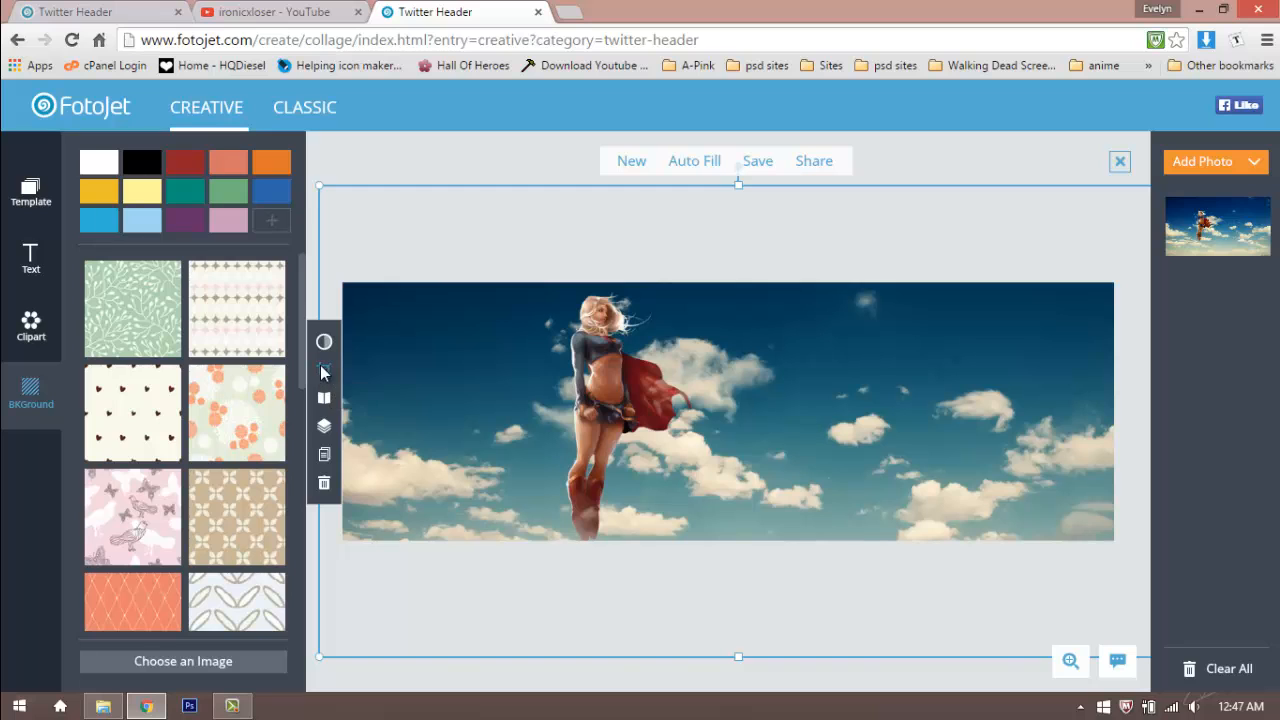
Step: Try adjusting the zoom of the superhero photo's crop
left_click(323, 370)
left_click_drag(361, 368, 246, 357)
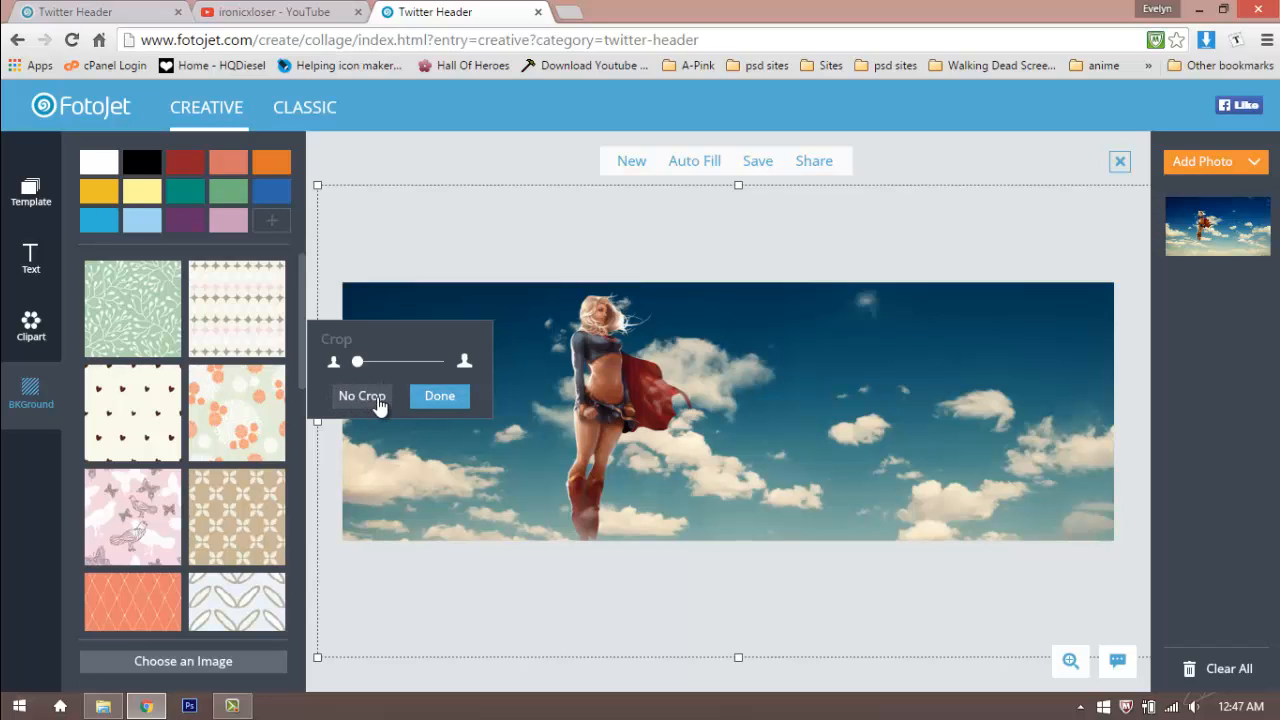
left_click(440, 395)
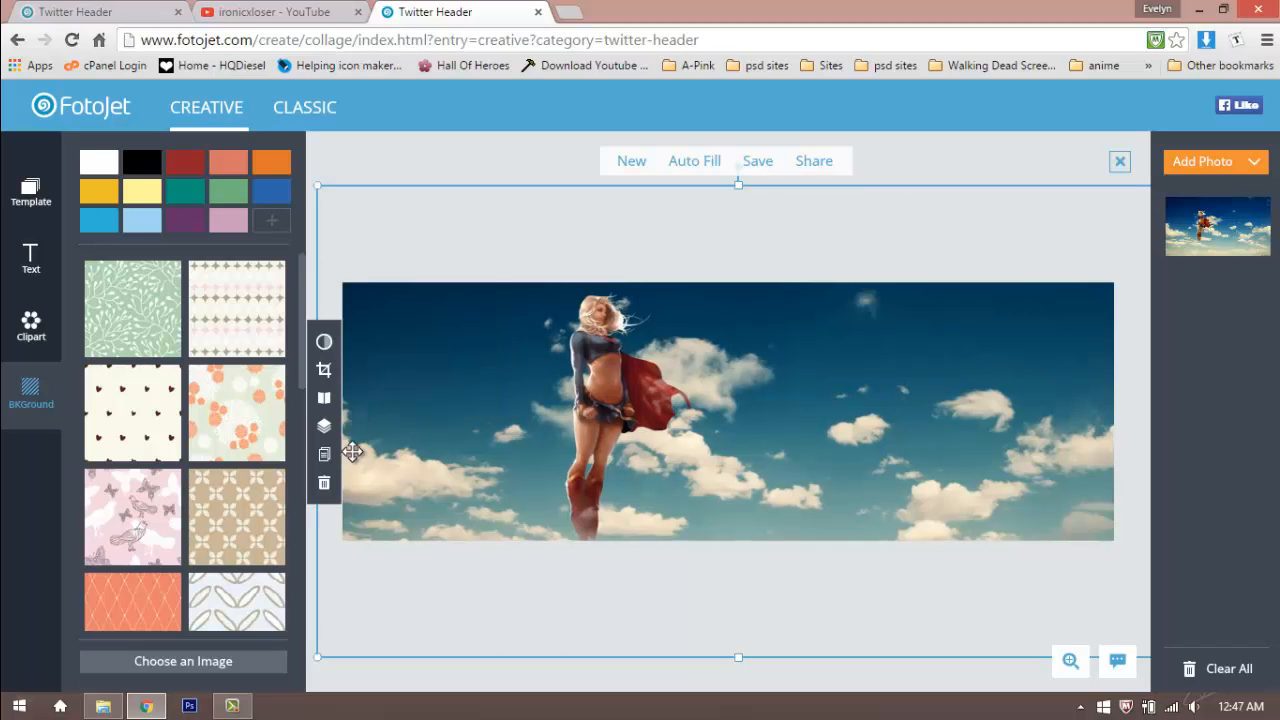
Step: Rotate the photo to the right several times and rotate it back left until the figure stands upright
left_click(324, 397)
left_click(407, 366)
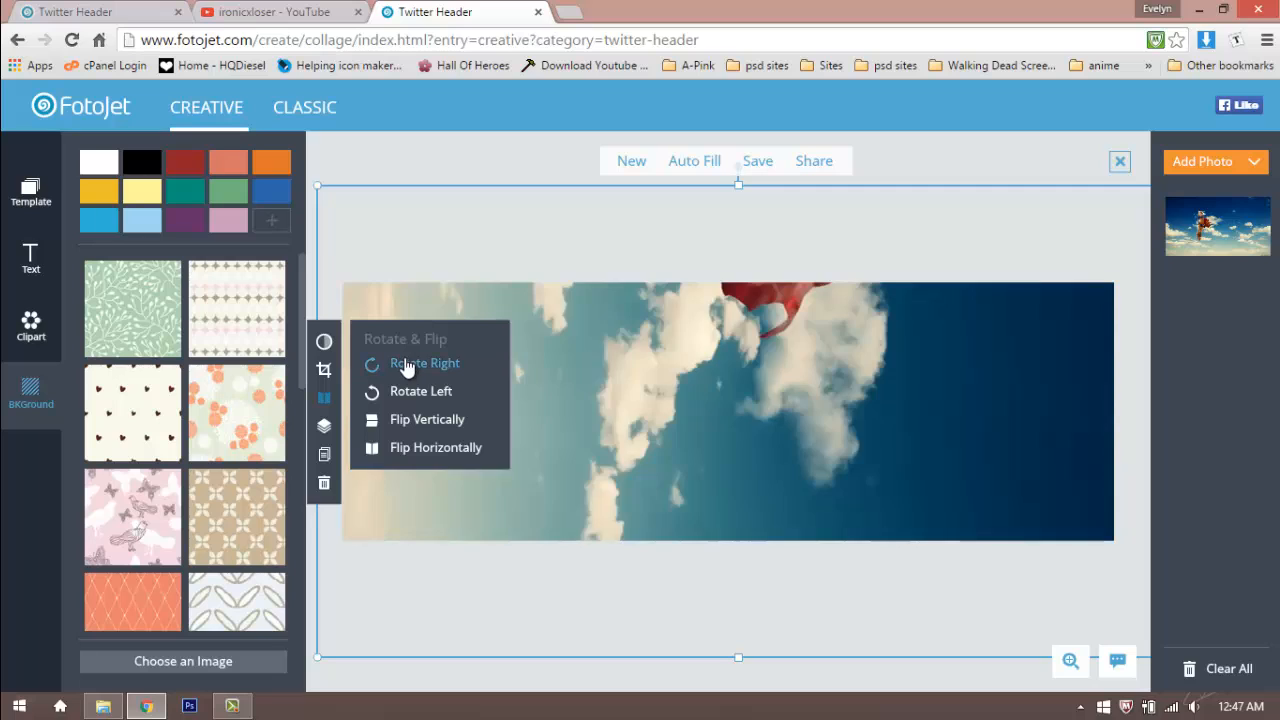
left_click(407, 366)
left_click(411, 372)
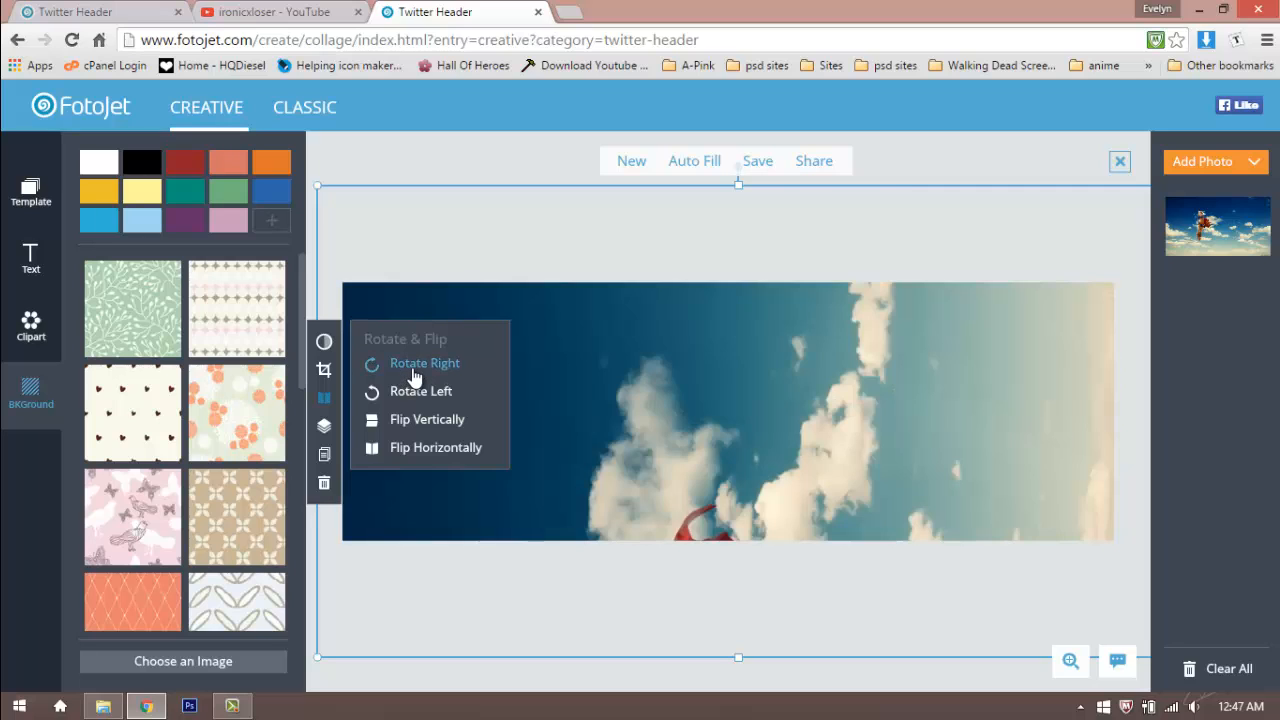
left_click(414, 375)
left_click(415, 395)
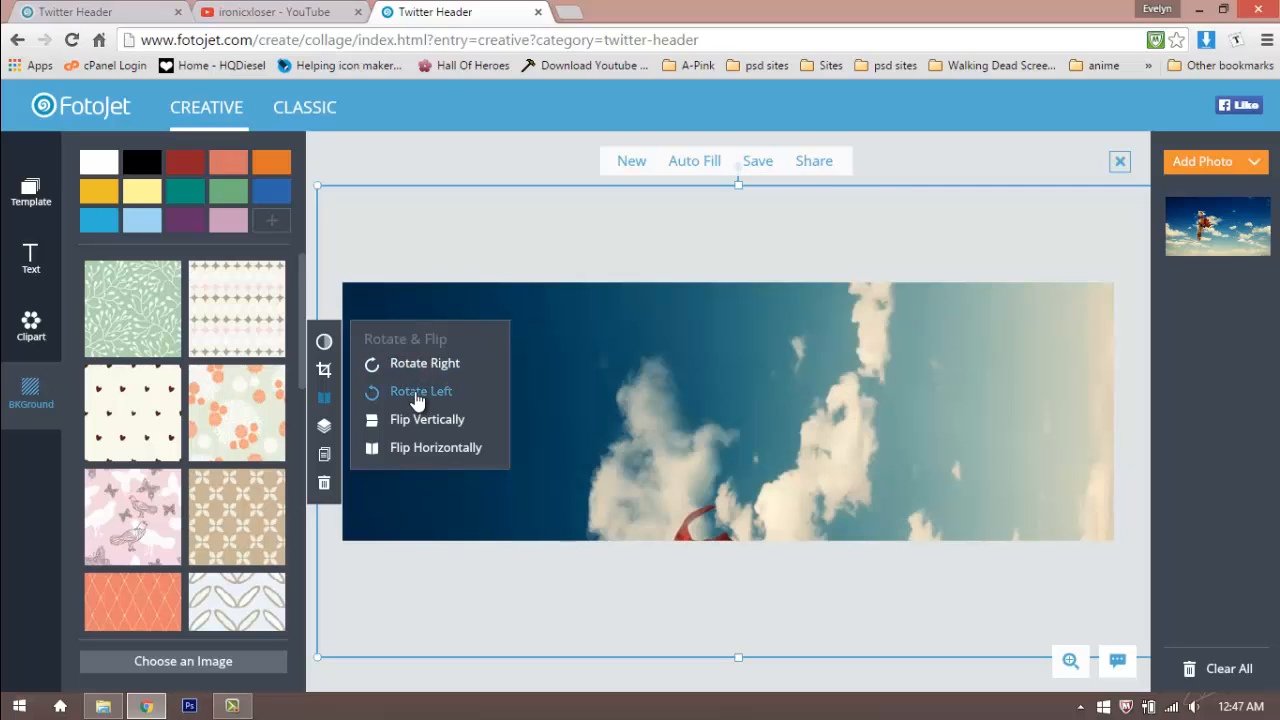
left_click(417, 399)
left_click(417, 399)
left_click(415, 401)
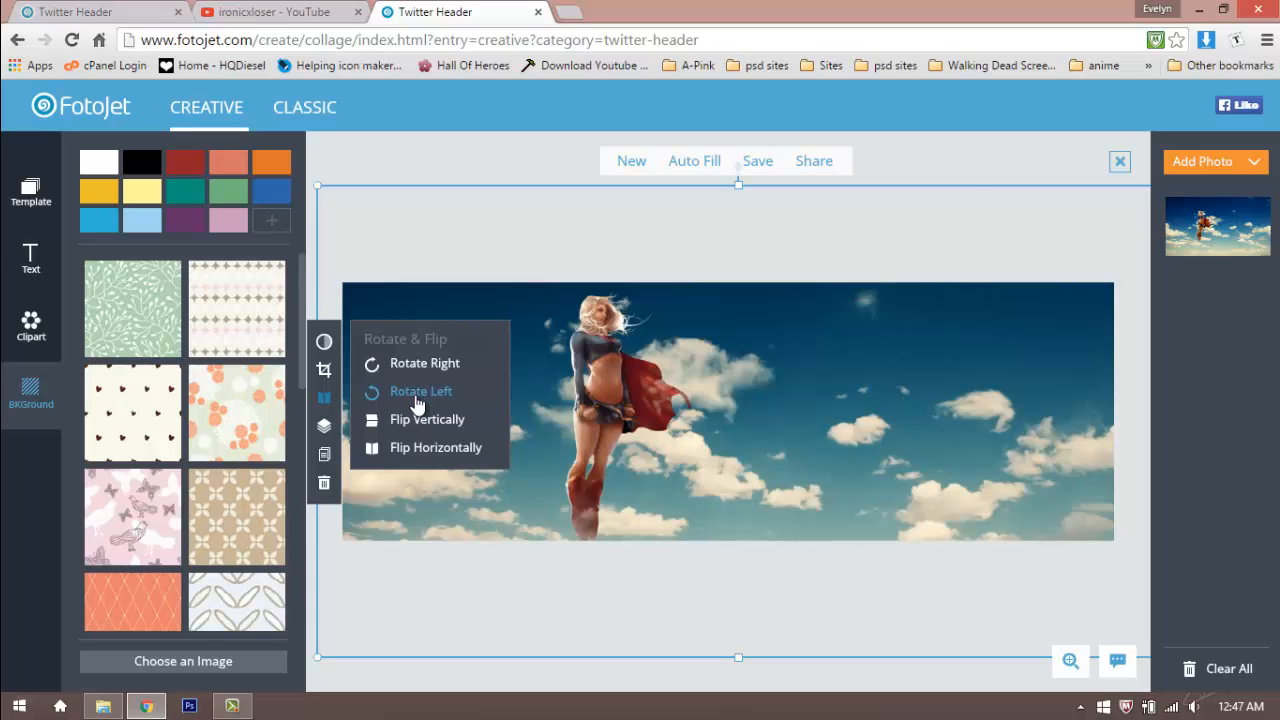
Step: Flip the photo vertically and back, and flip it horizontally and back
left_click(424, 422)
left_click(424, 422)
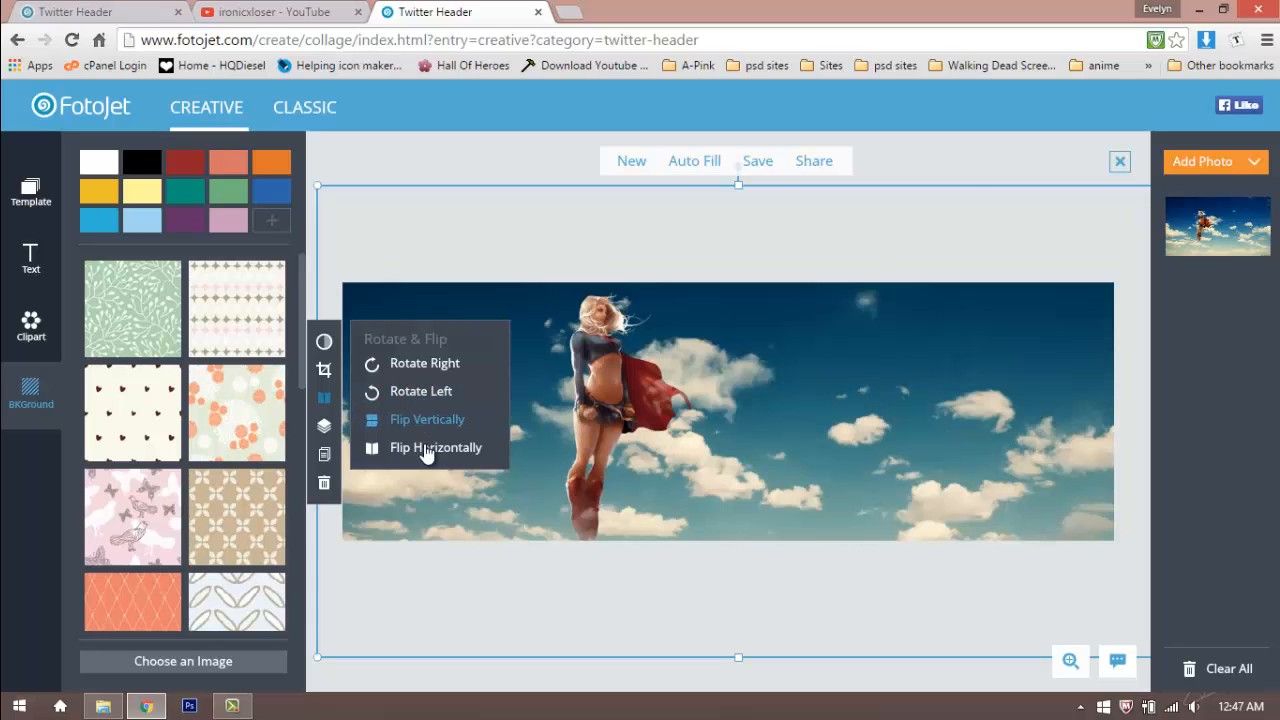
left_click(427, 451)
left_click(429, 452)
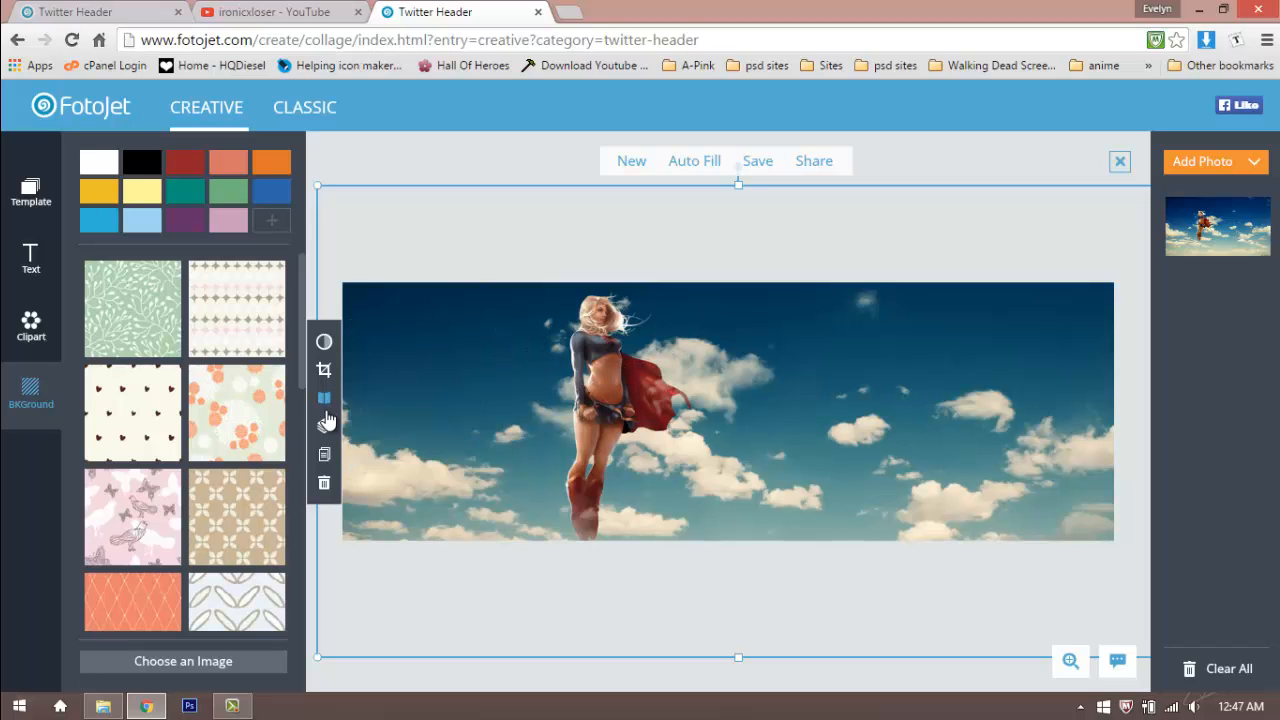
Step: View the photo's layer-order options, duplicate the photo and delete the duplicate
left_click(325, 432)
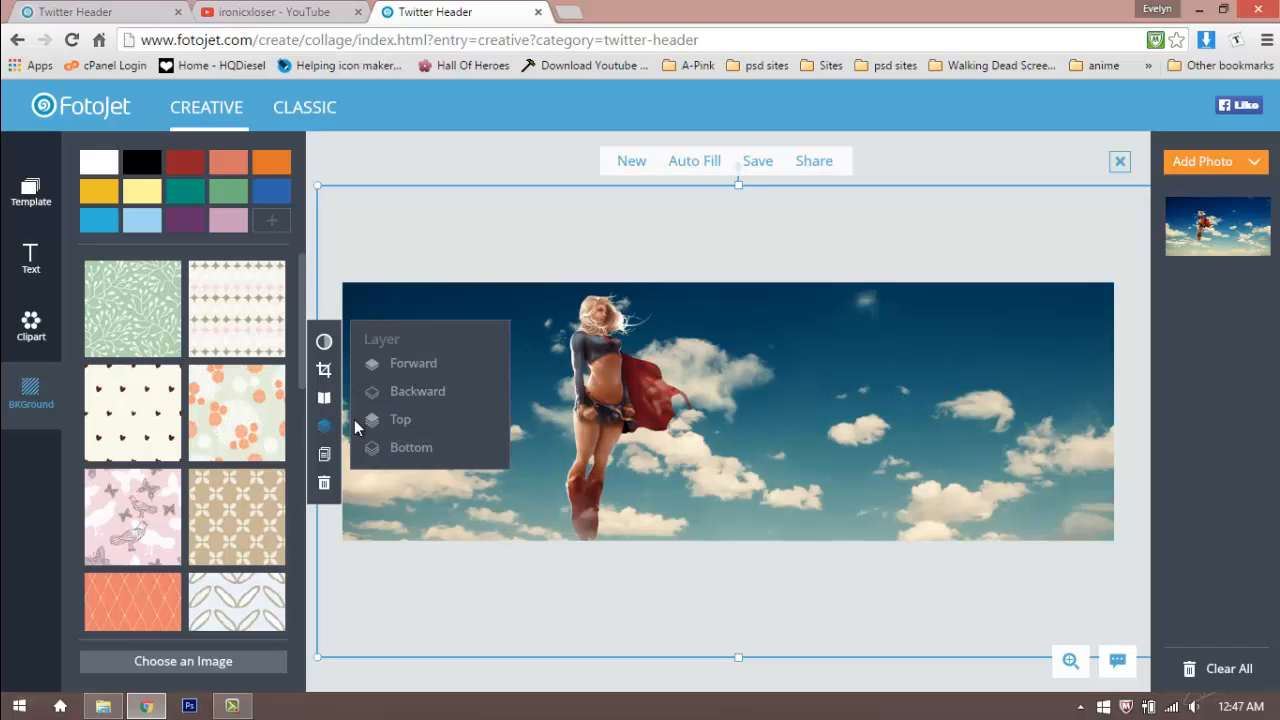
left_click(324, 426)
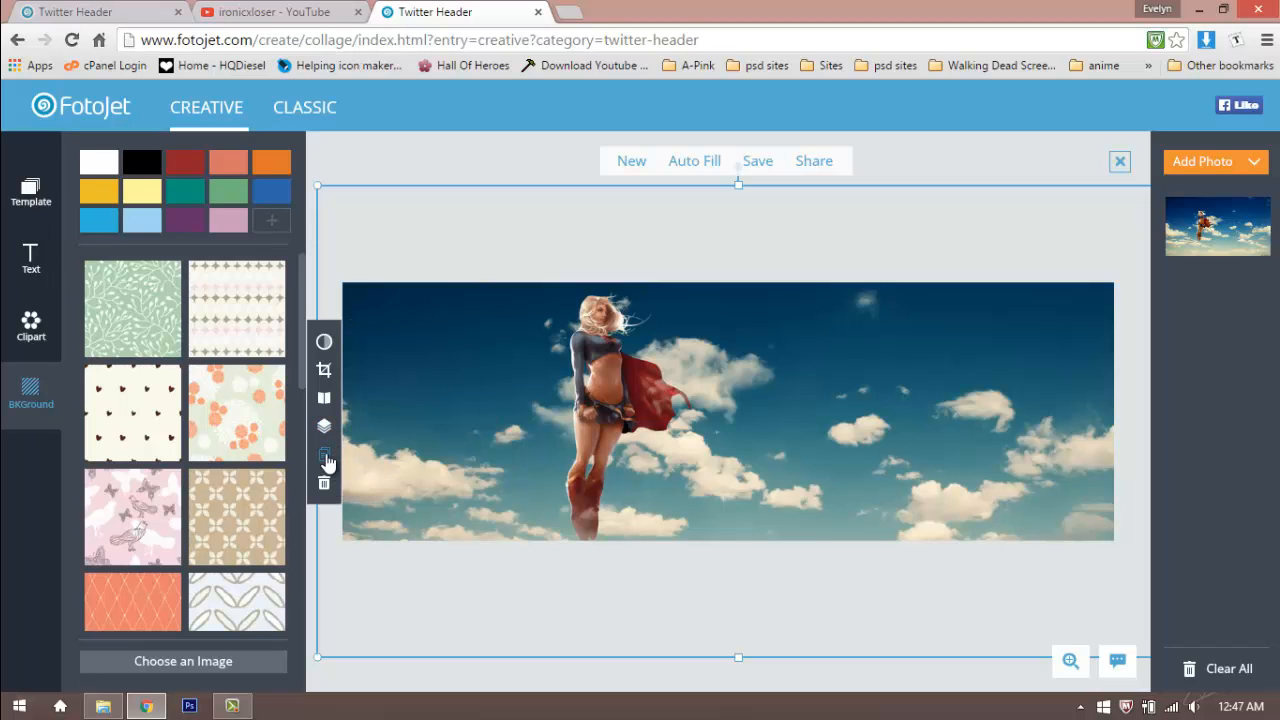
left_click(325, 458)
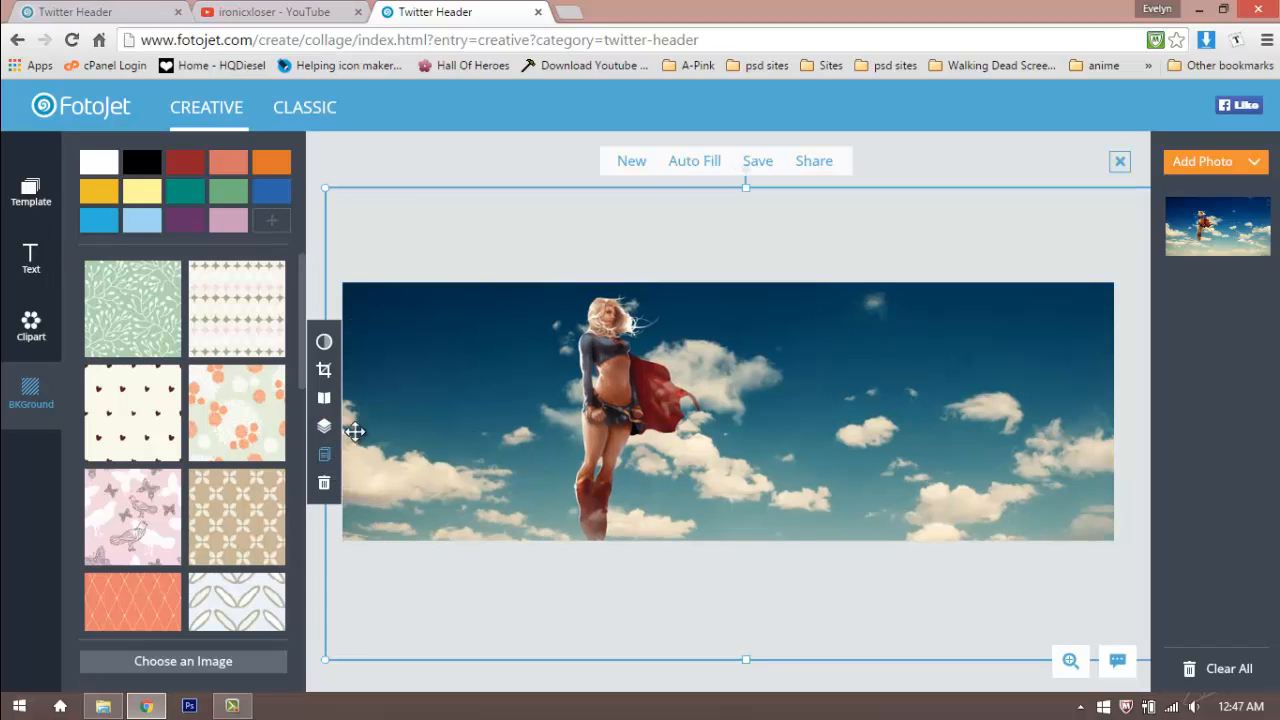
left_click(323, 487)
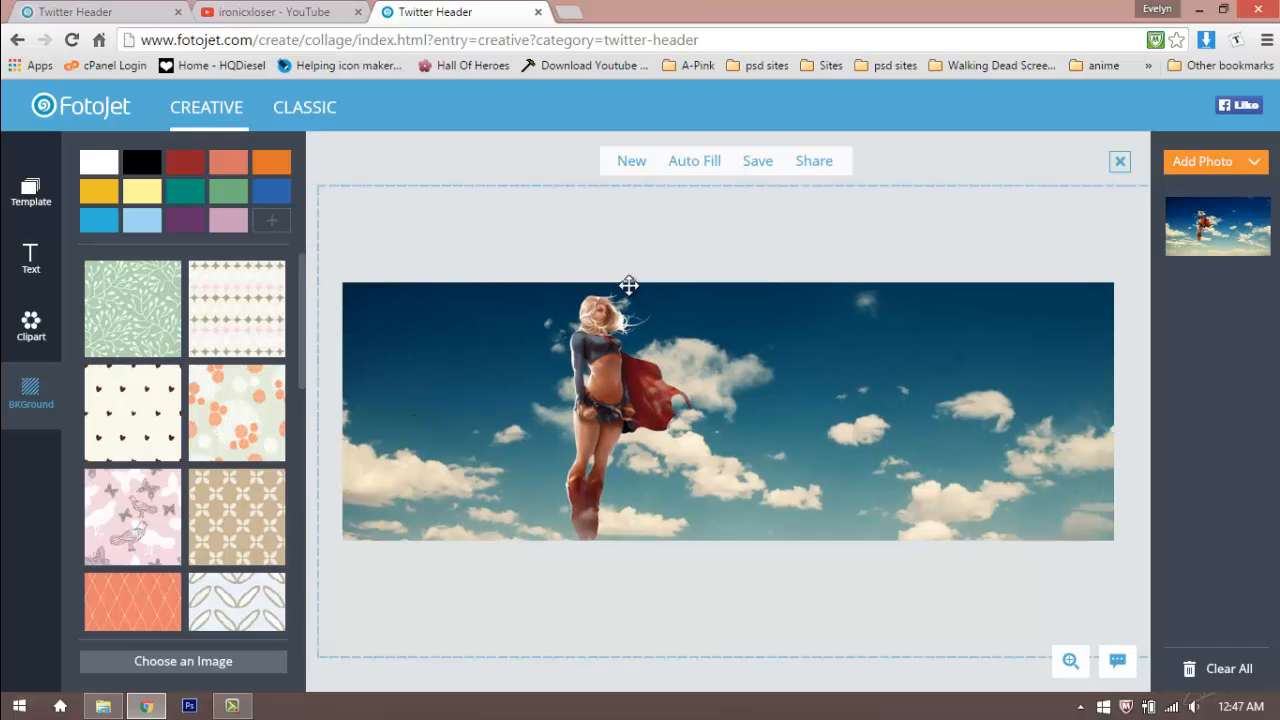
Step: Apply the Modern Gentleman hexagon template to the header without saving the current design
left_click(33, 196)
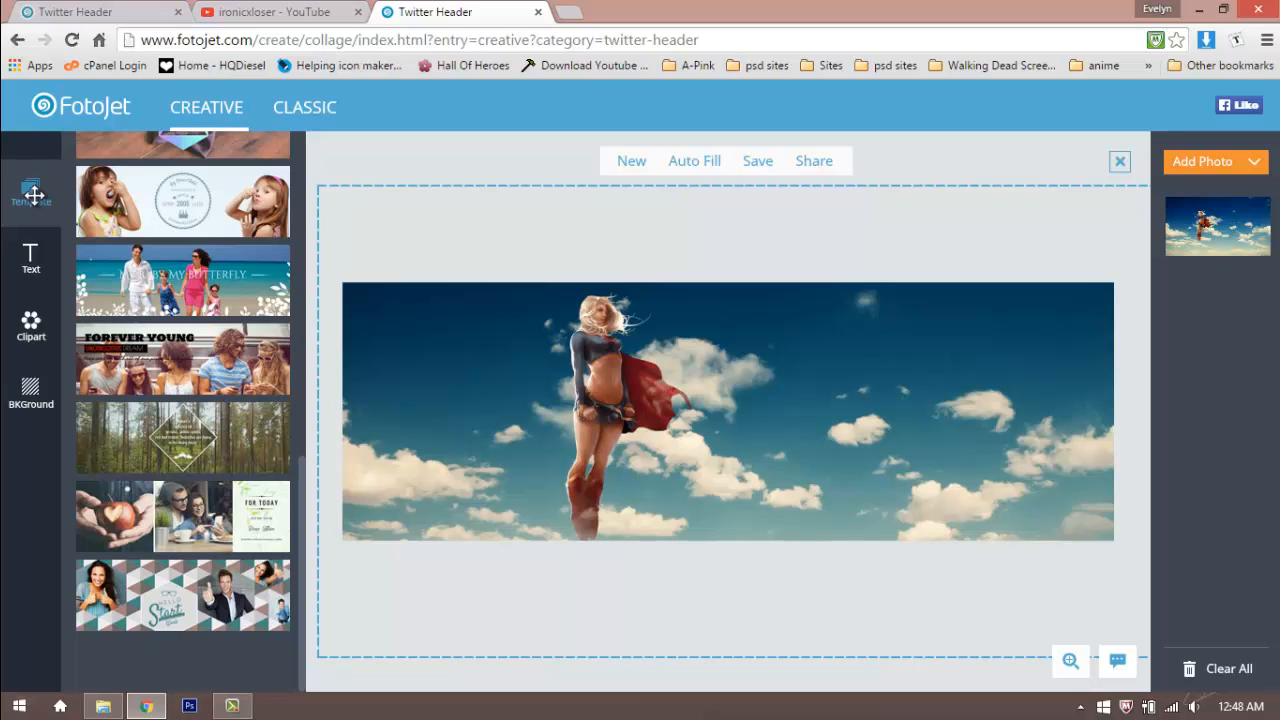
scroll(200, 240, "up", 2)
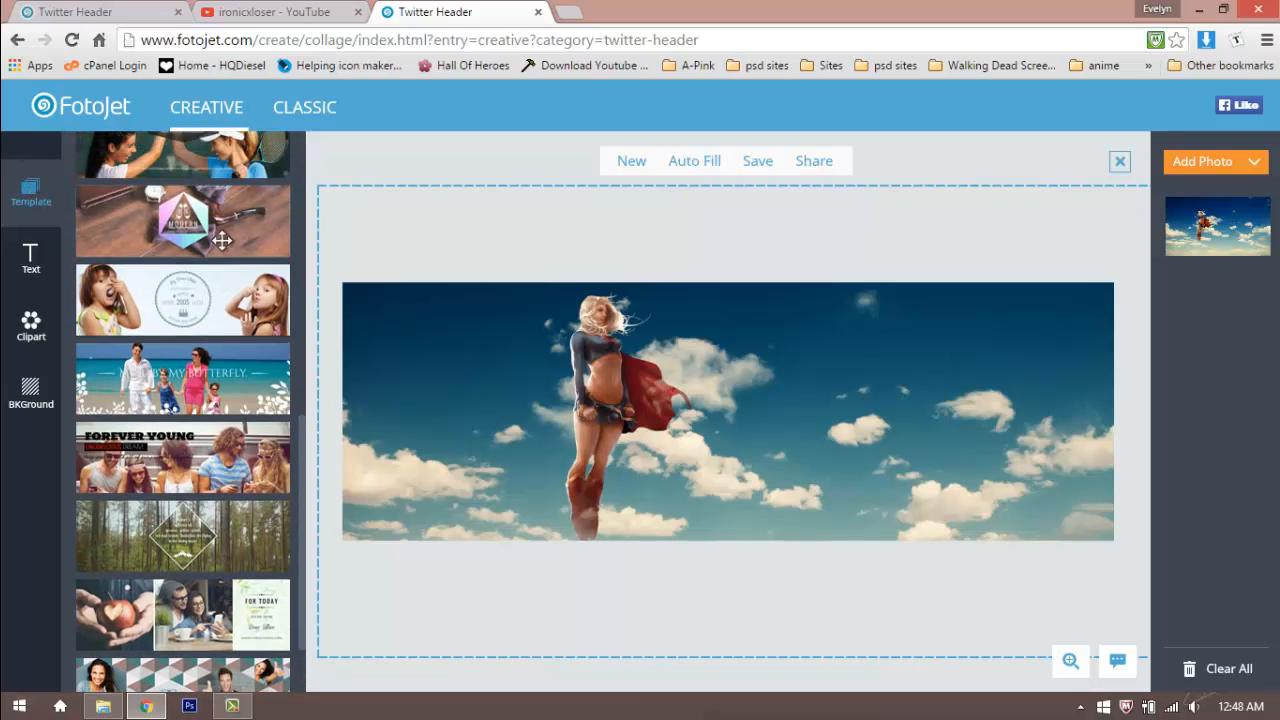
left_click(205, 234)
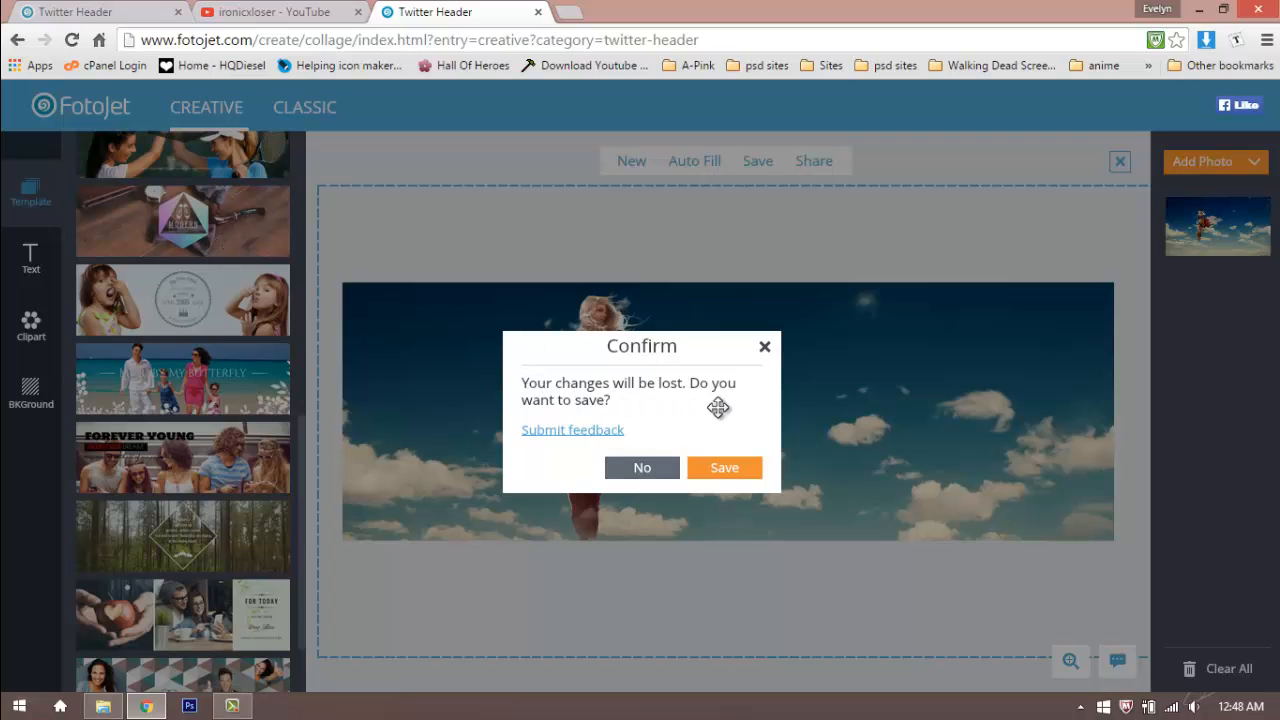
left_click(641, 467)
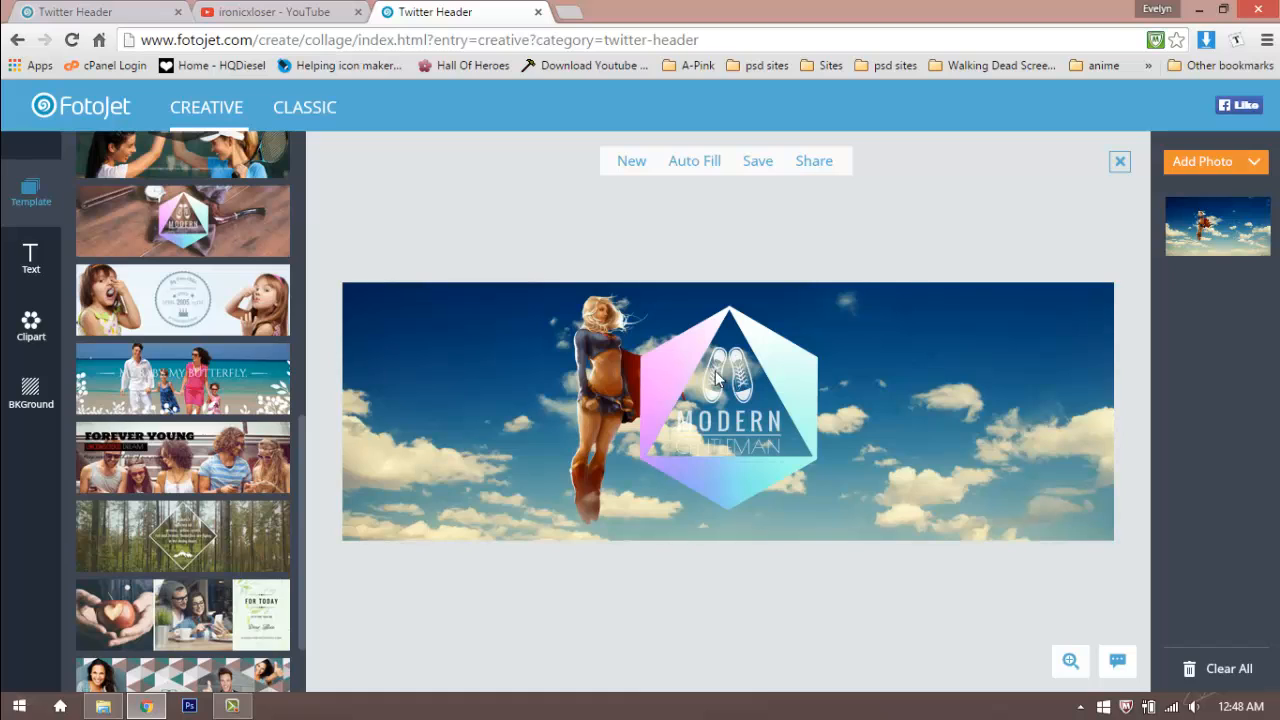
Step: Move the hexagon and the sneakers to the right of the MODERN GENTLEMAN text, keeping the sneakers inside the hexagon
left_click(790, 380)
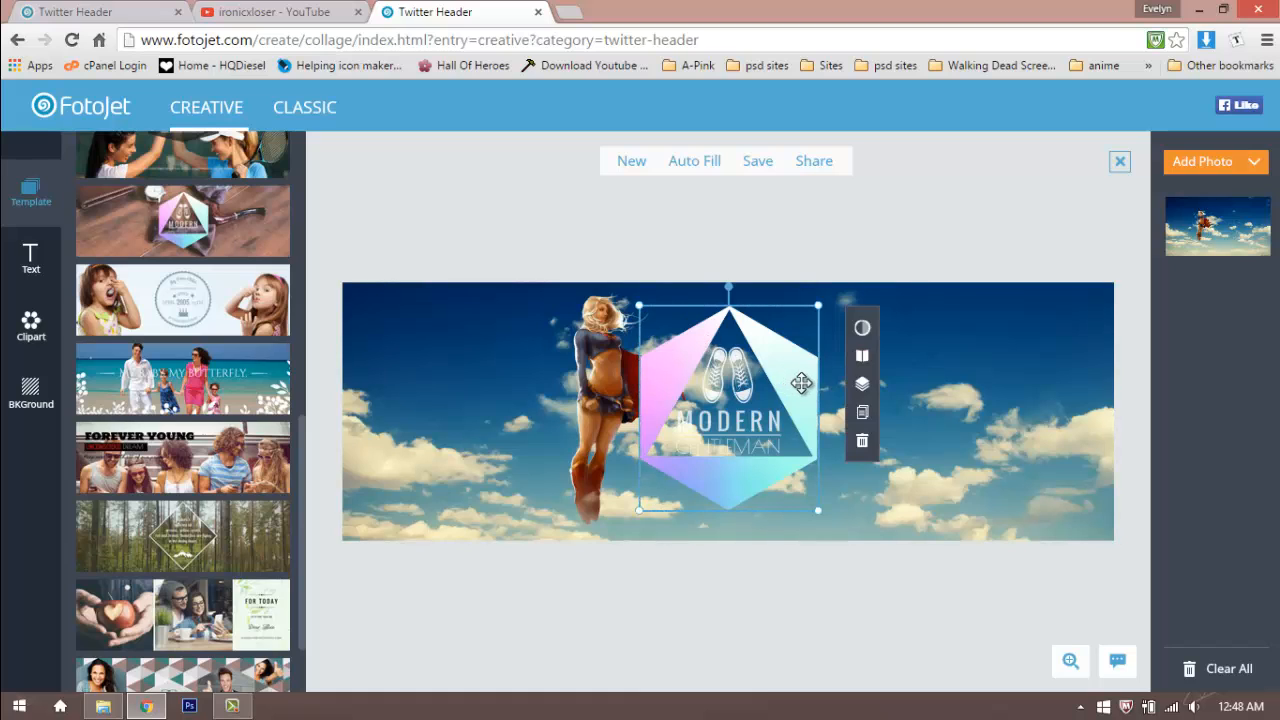
left_click_drag(792, 384, 940, 380)
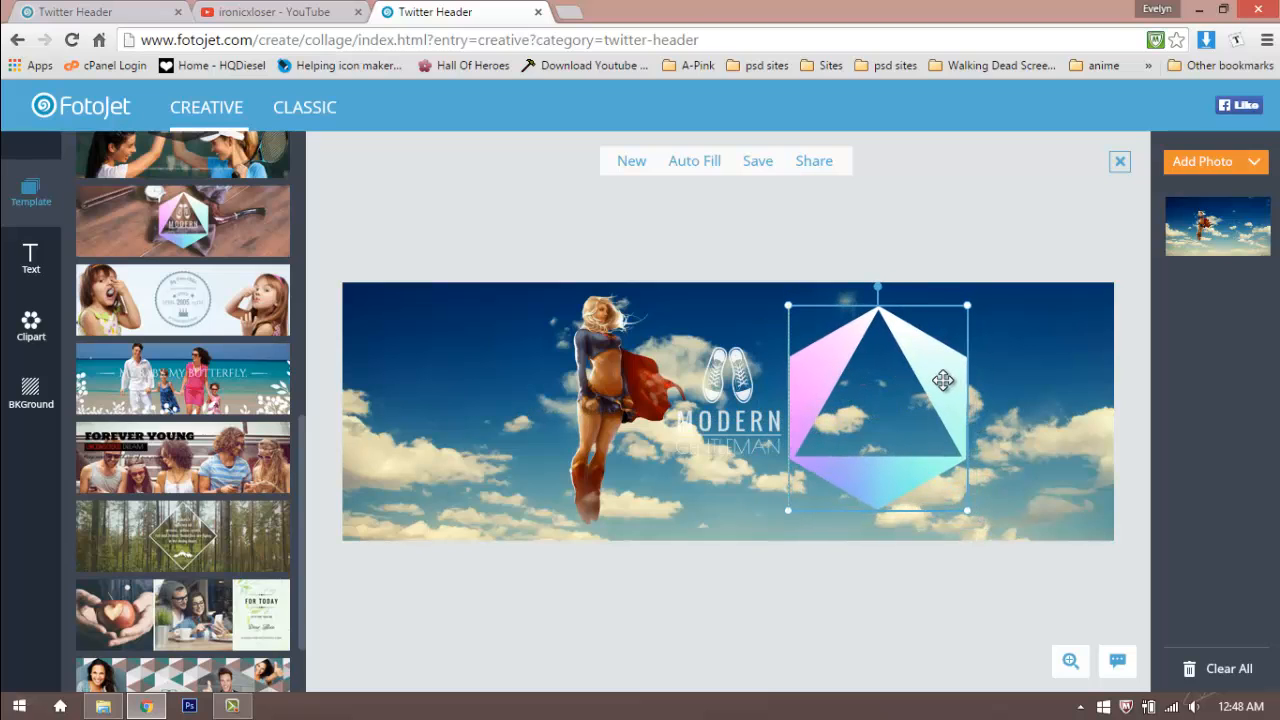
left_click(731, 372)
left_click_drag(797, 400, 937, 392)
left_click(943, 388)
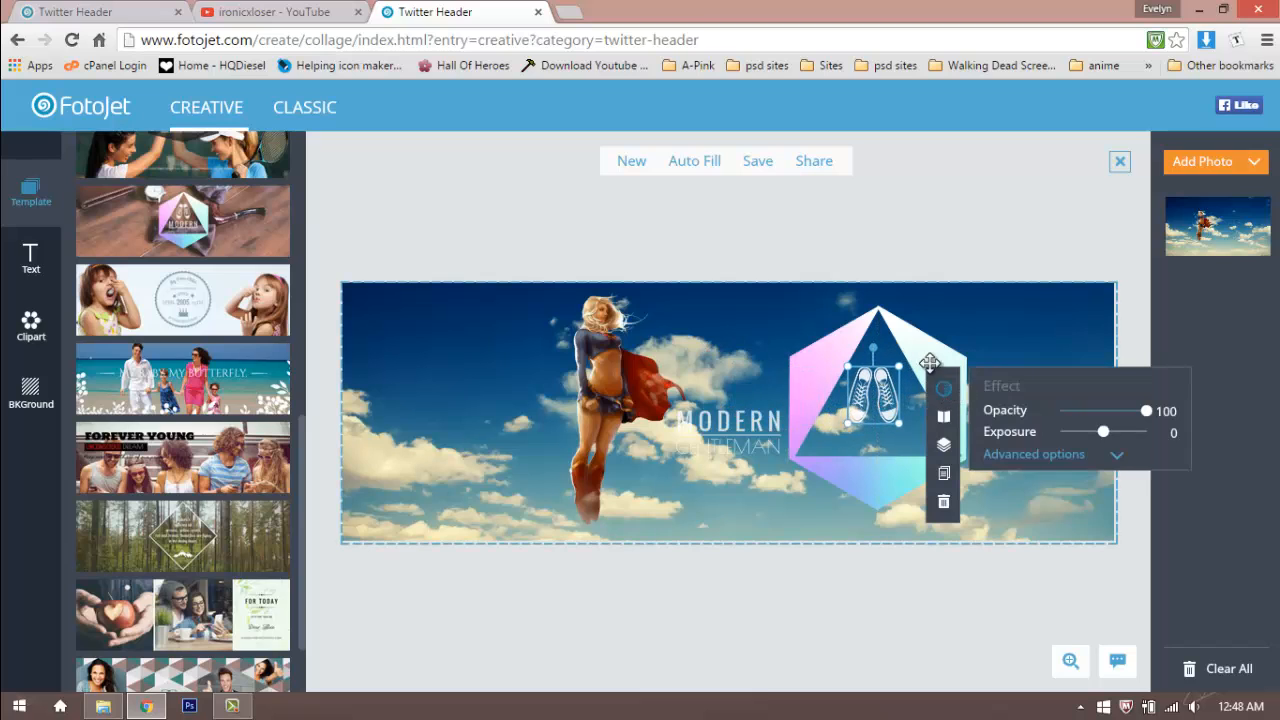
Step: Delete the hexagon and the sneakers from the header, keeping the photo and both text lines
left_click(912, 343)
key("Delete")
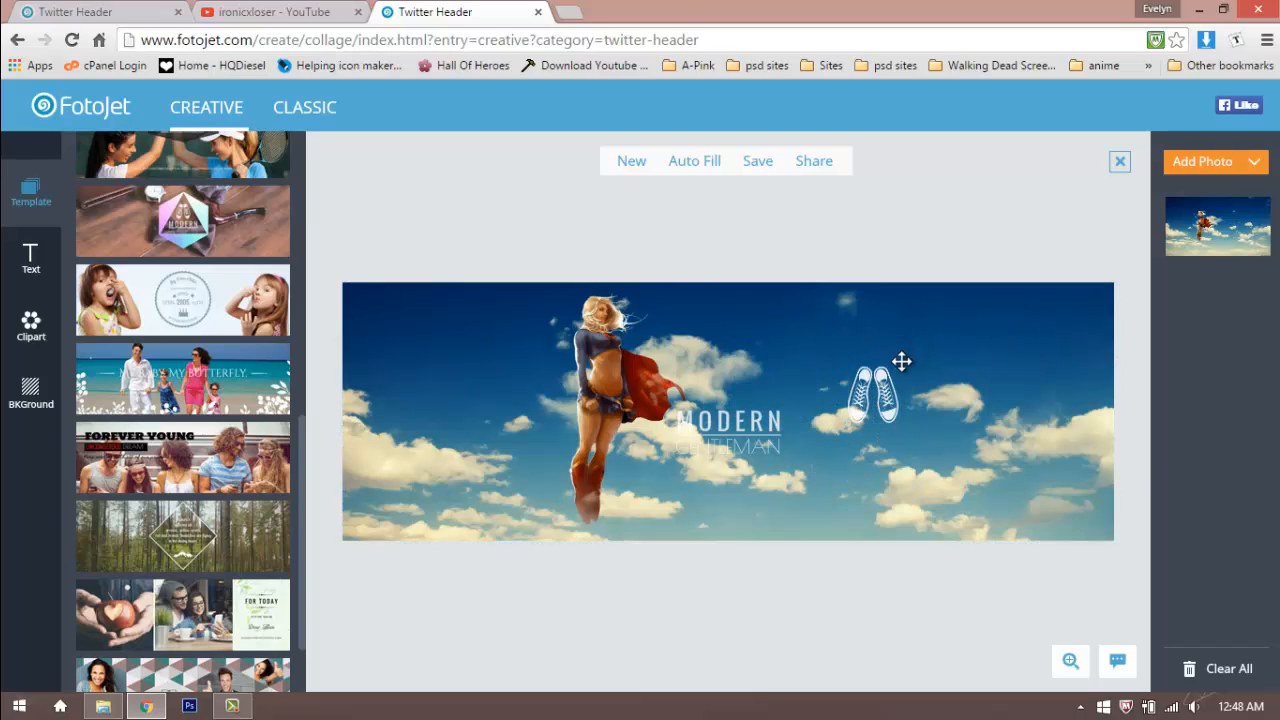
left_click(877, 400)
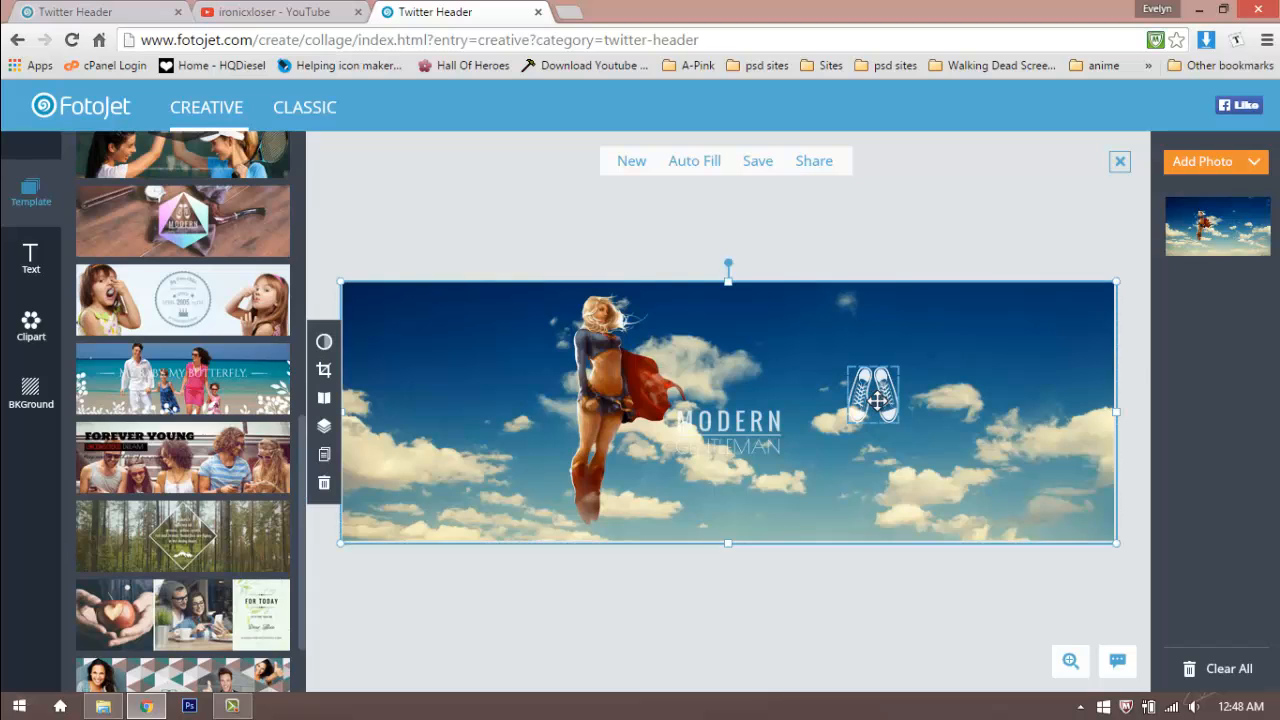
key("Delete")
key("ctrl+z")
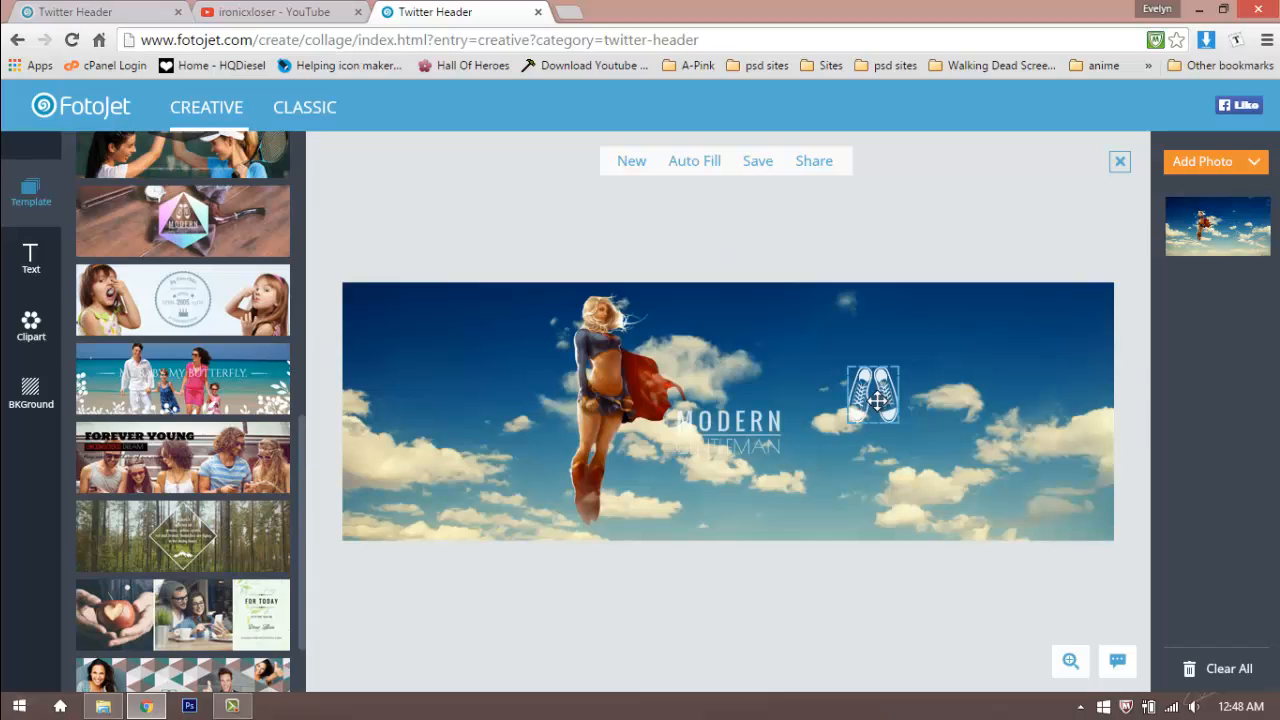
left_click(877, 400)
key("Delete")
Step: Move the MODERN and GENTLEMAN text lines slightly up and right, clear of the figure's cape
left_click(705, 410)
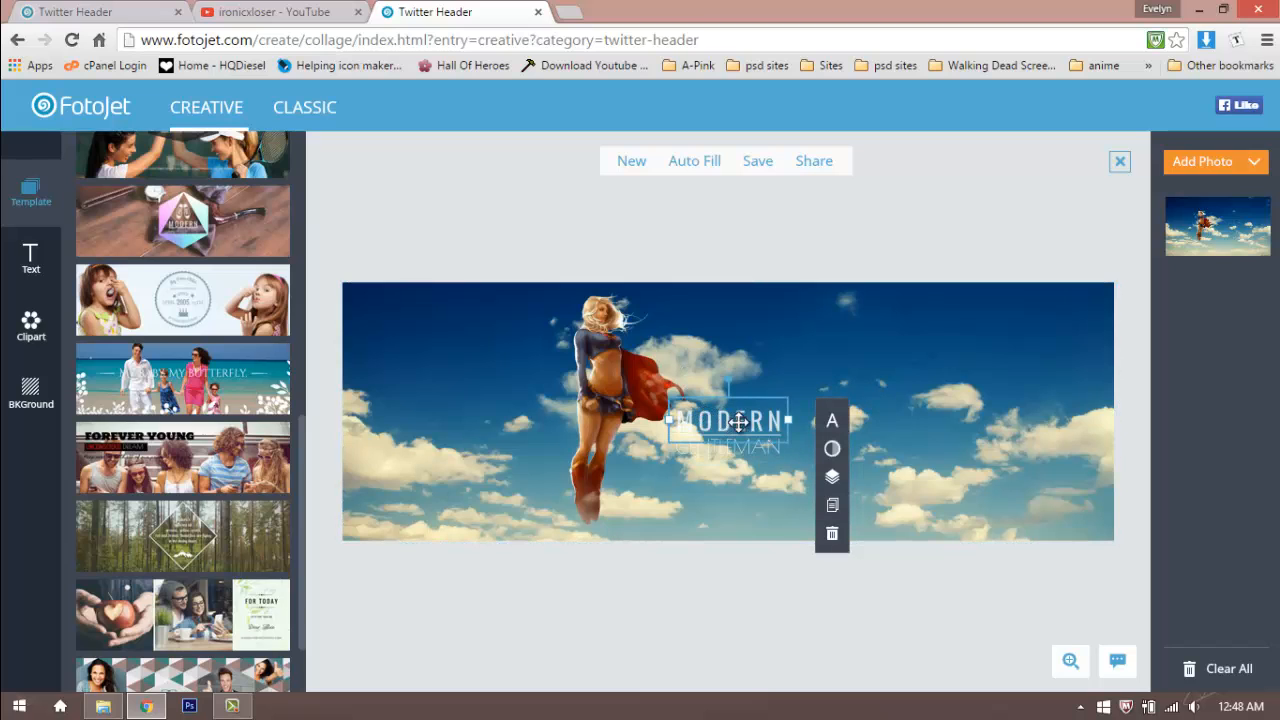
left_click_drag(738, 421, 771, 407)
left_click(747, 449)
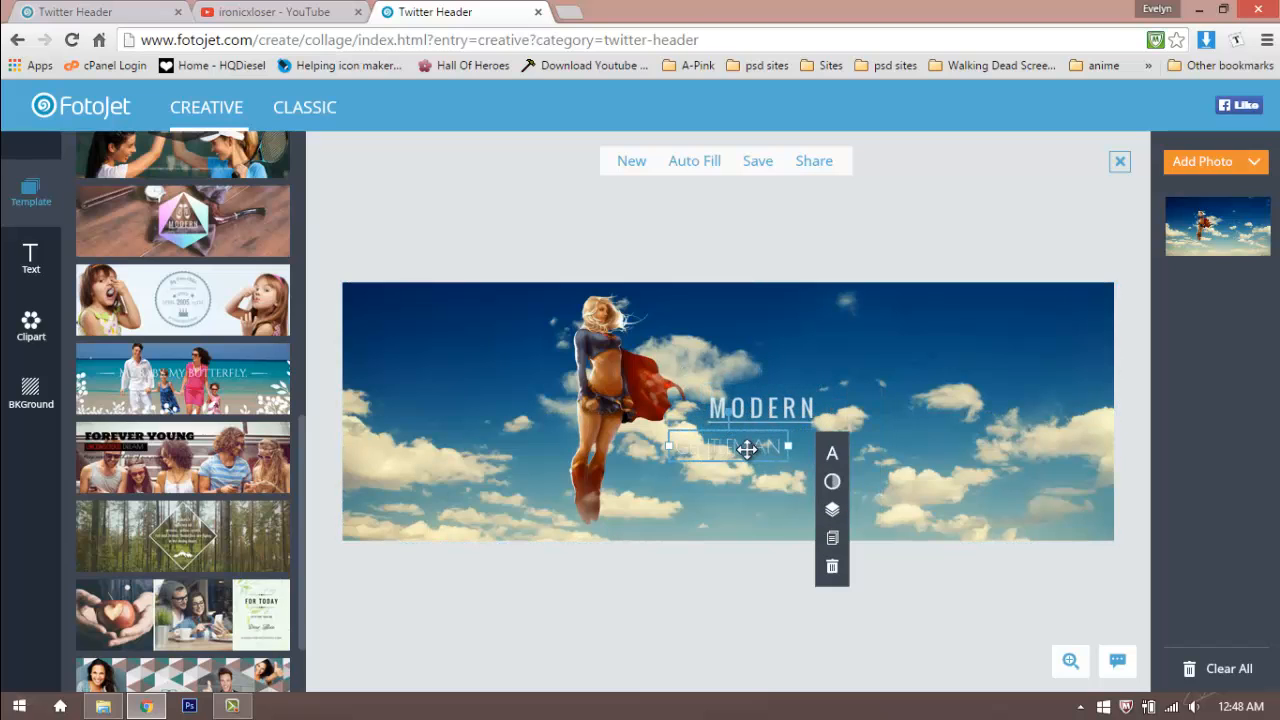
left_click_drag(738, 447, 766, 434)
Step: Replace the GENTLEMAN text below MODERN with SUPERHERO
double_click(771, 435)
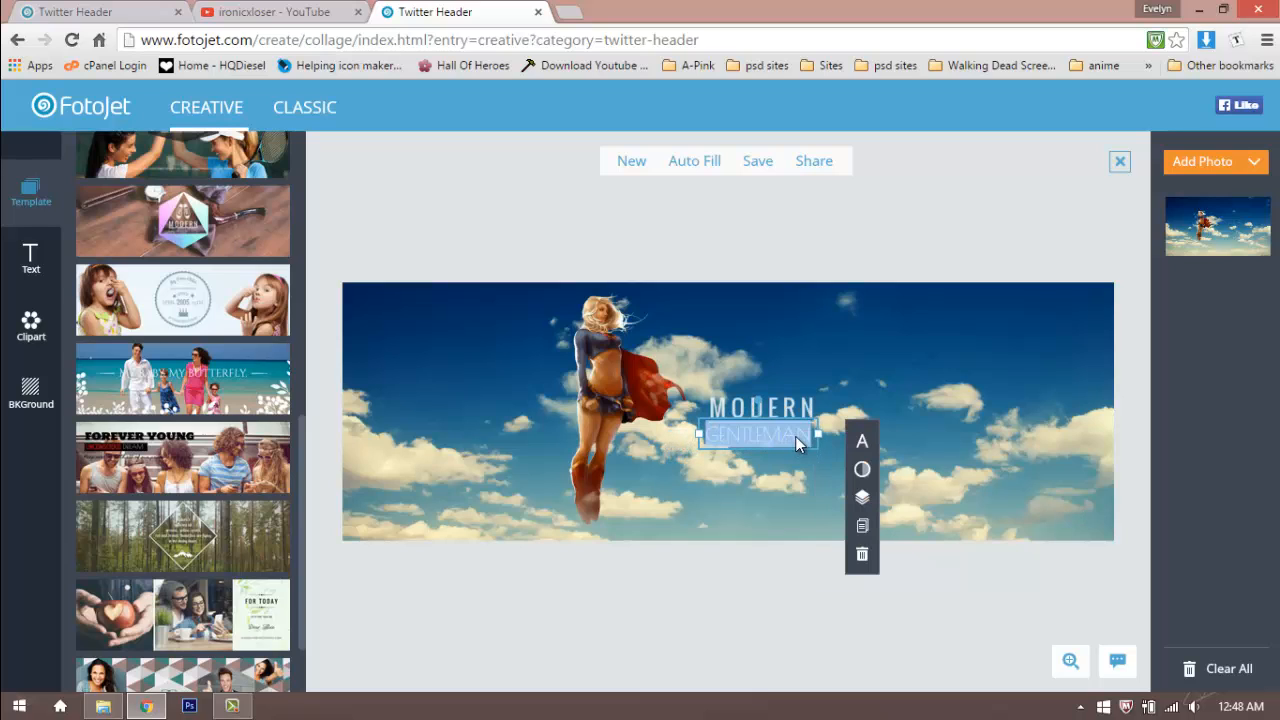
key("BackSpace")
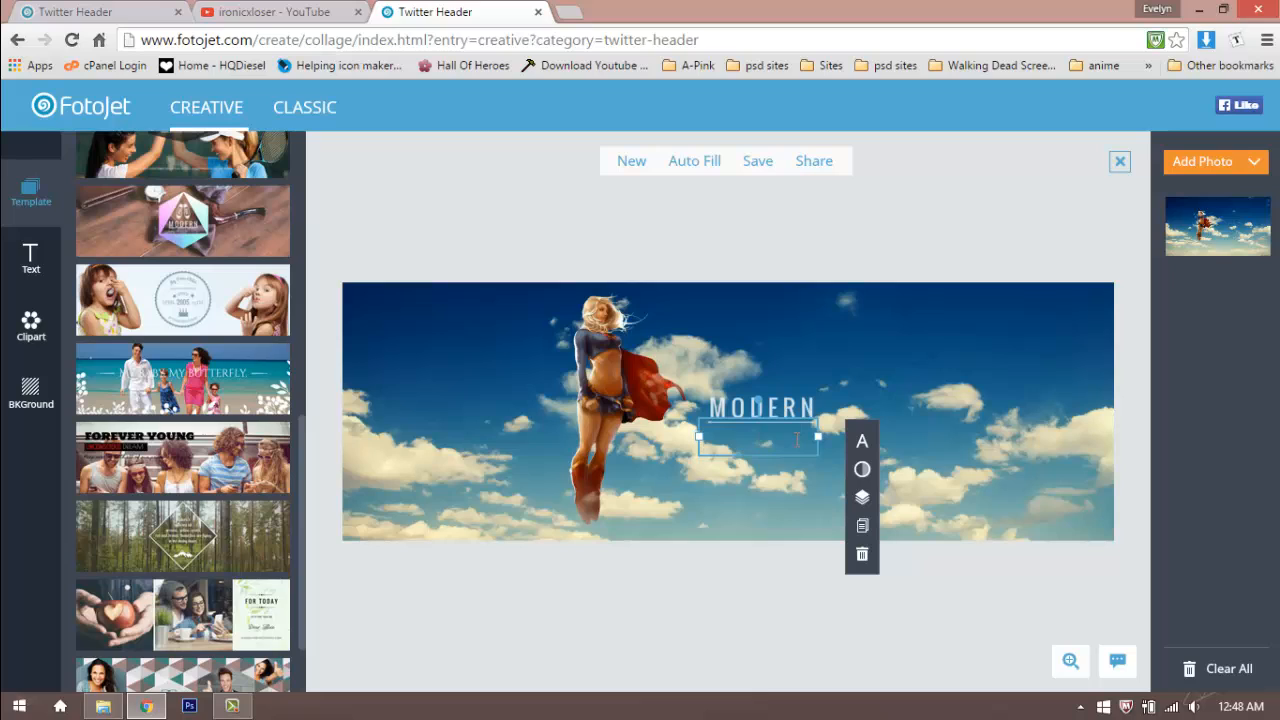
type("SUPER")
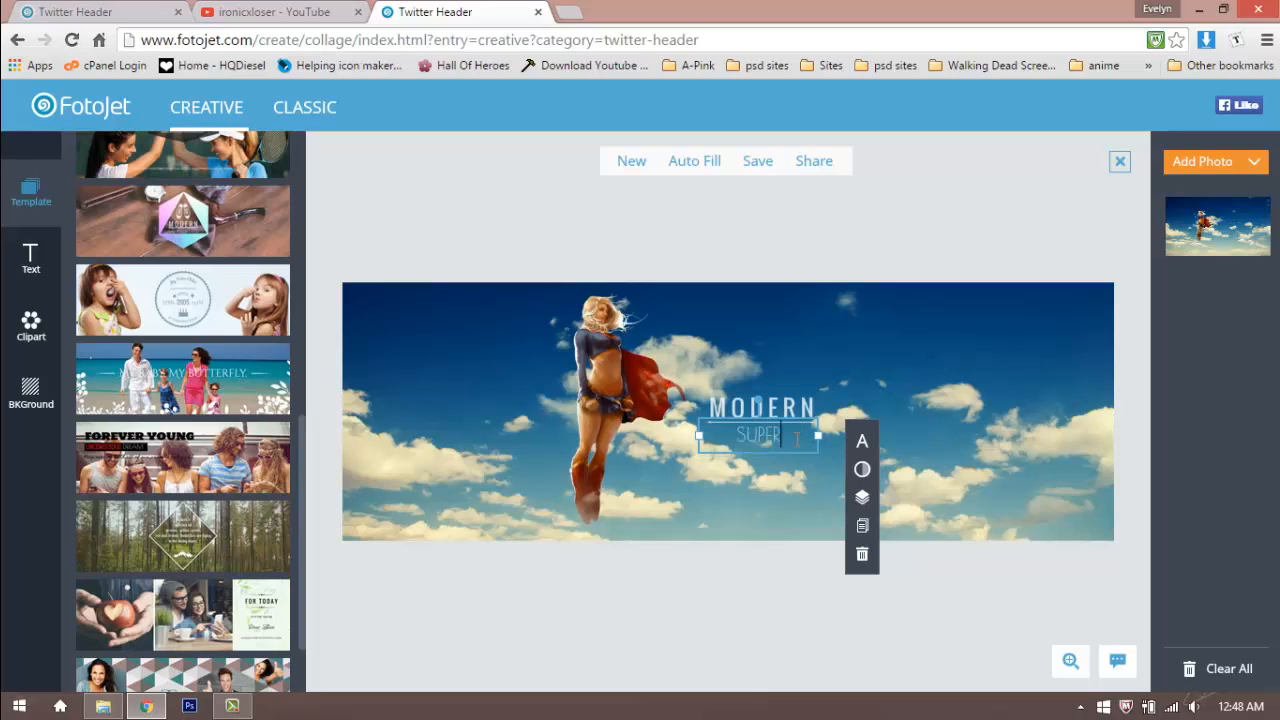
type("HERO")
key("Return")
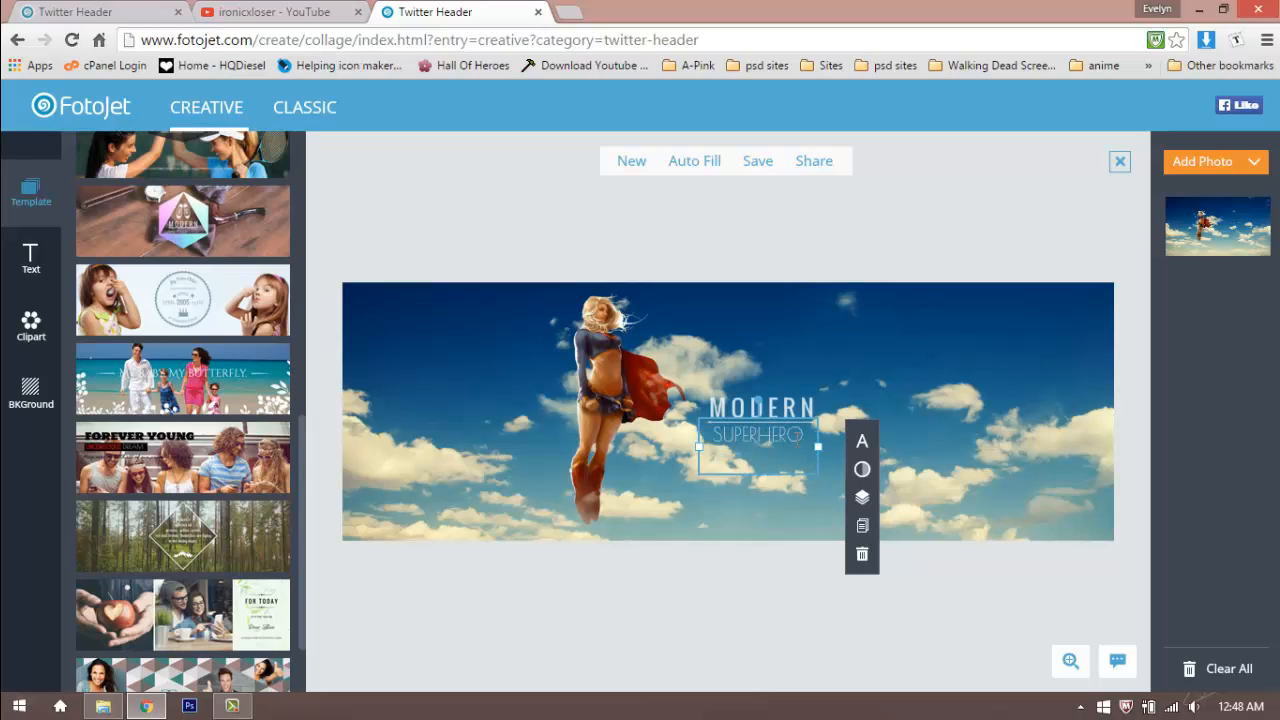
left_click(768, 486)
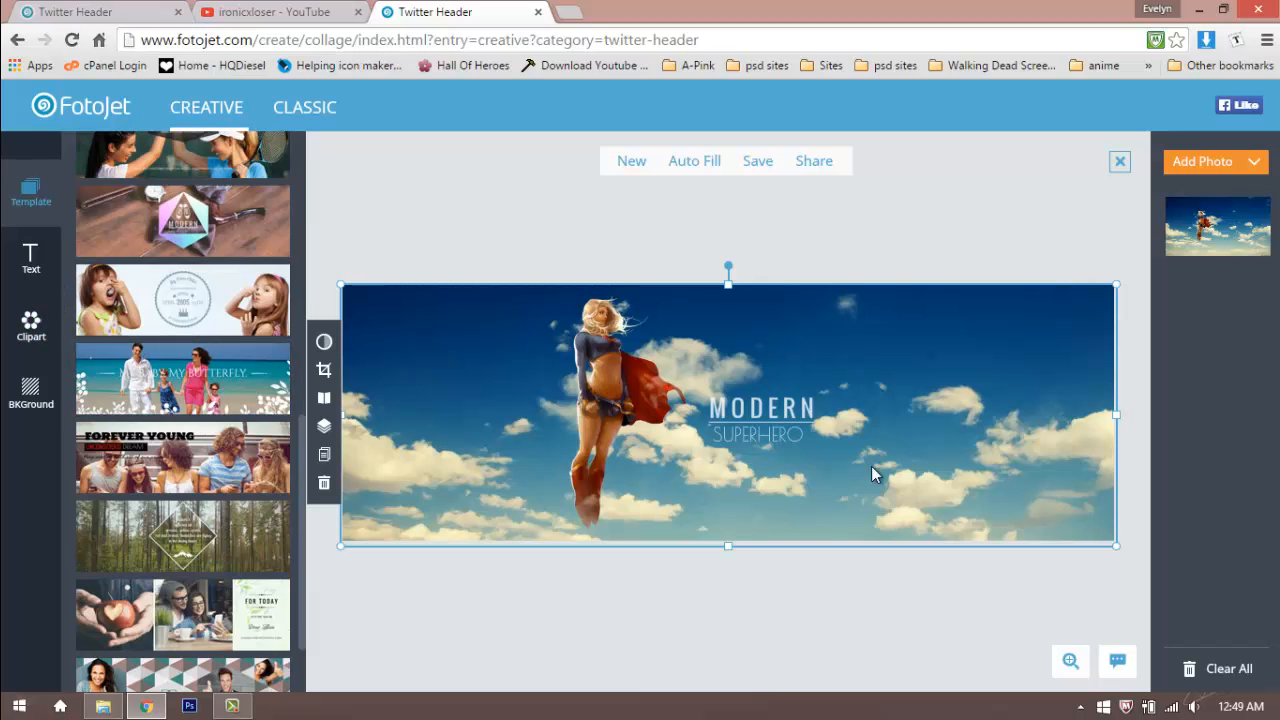
Step: Add the orange round scalloped tag from the Embellishment clipart and centre it over the MODERN SUPERHERO text
left_click(29, 335)
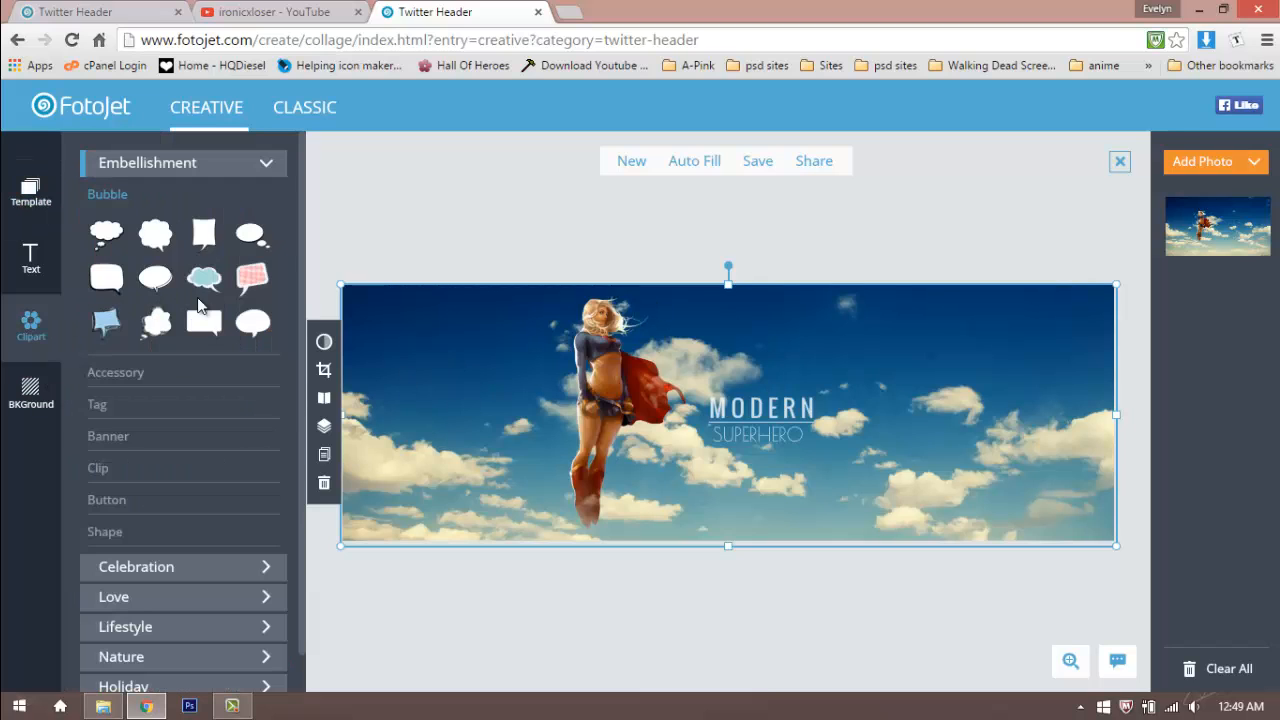
left_click(97, 405)
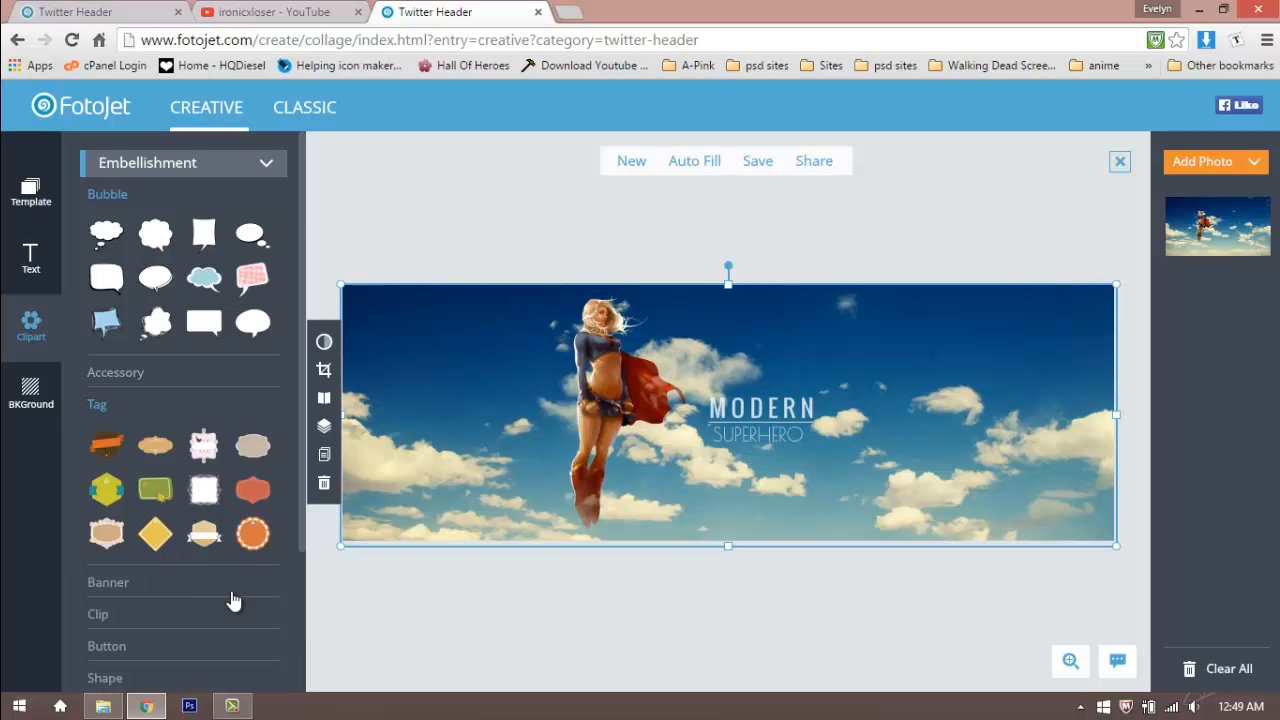
scroll(250, 525, "down", 1)
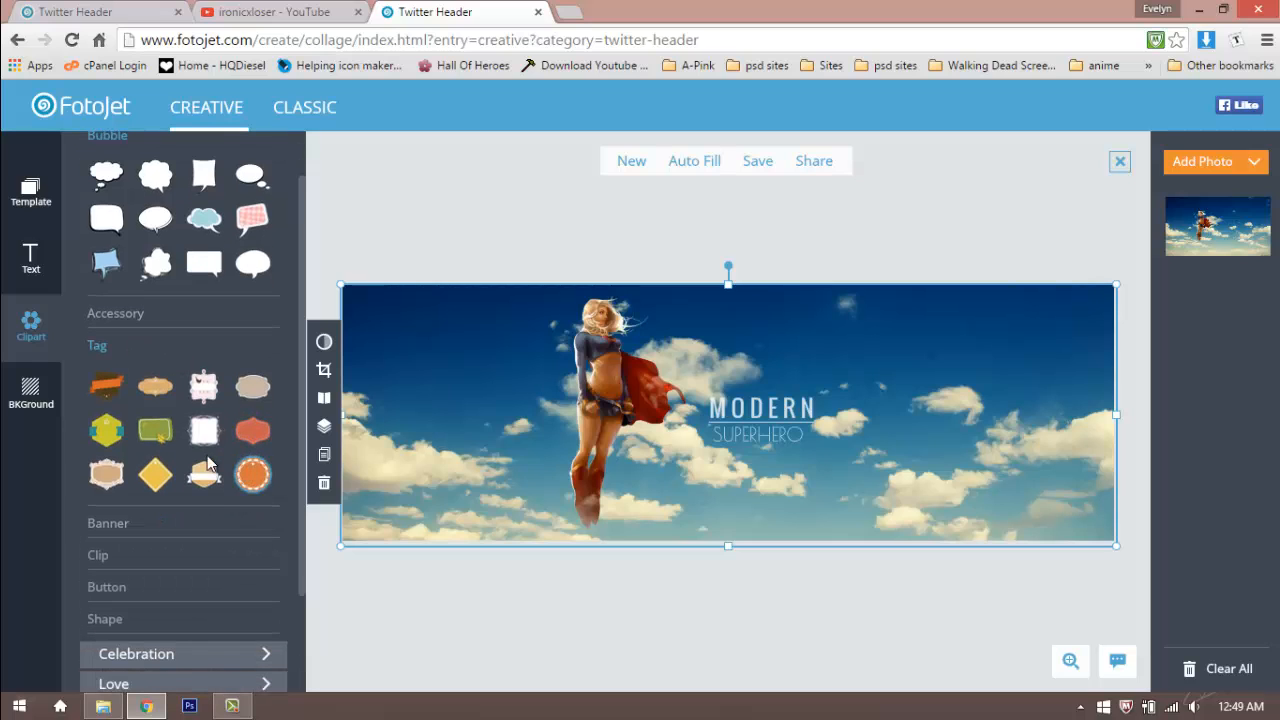
left_click(252, 474)
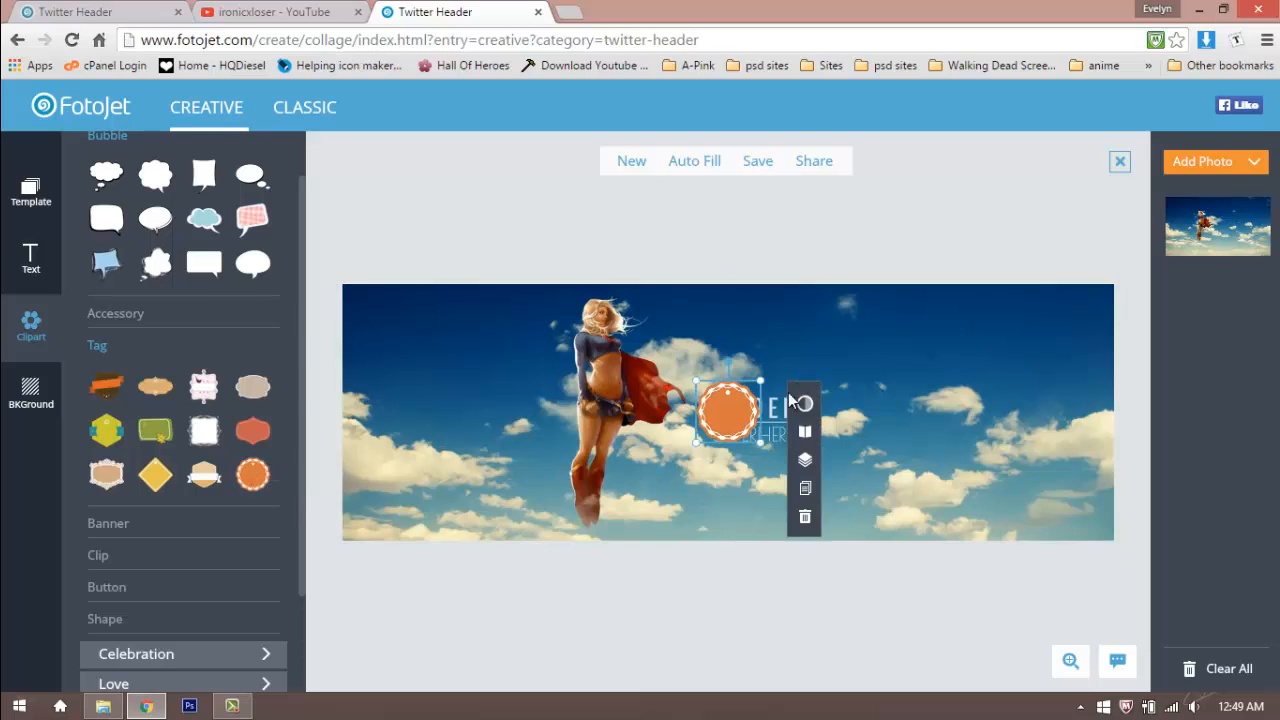
left_click_drag(725, 420, 761, 427)
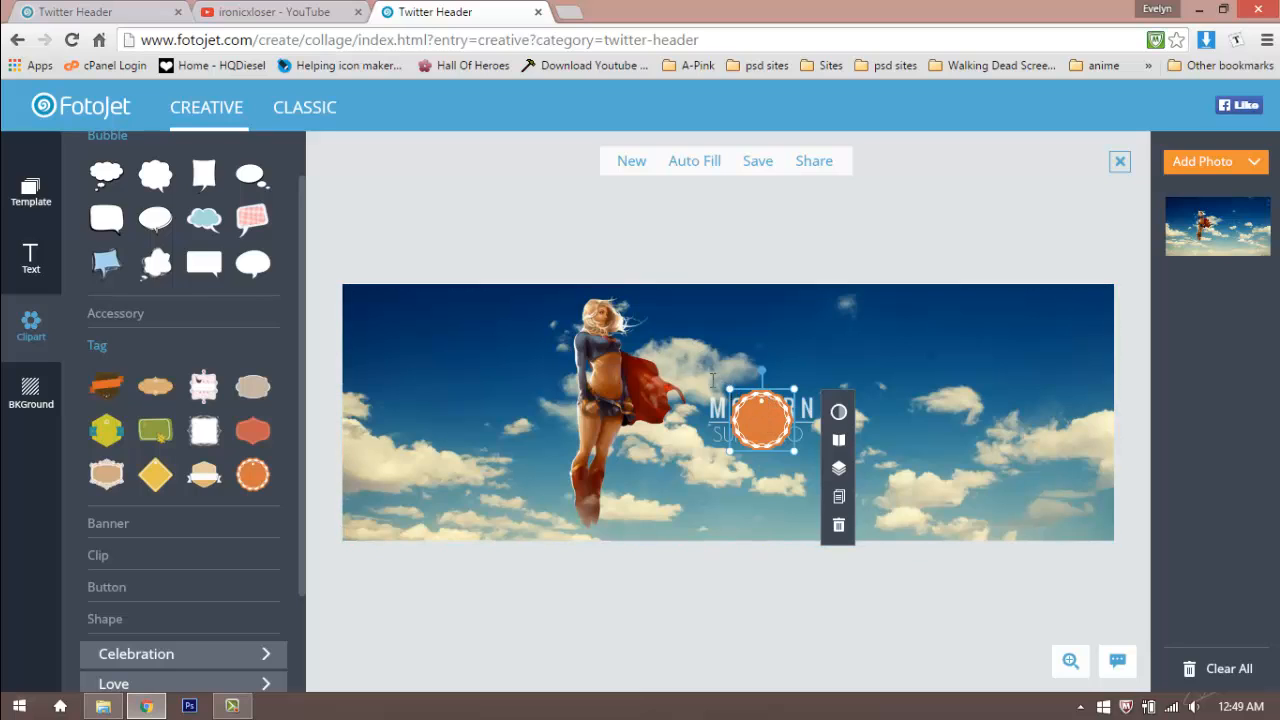
mouse_move(713, 381)
left_mouse_down()
mouse_move(657, 338)
mouse_move(690, 345)
mouse_move(725, 391)
left_mouse_up()
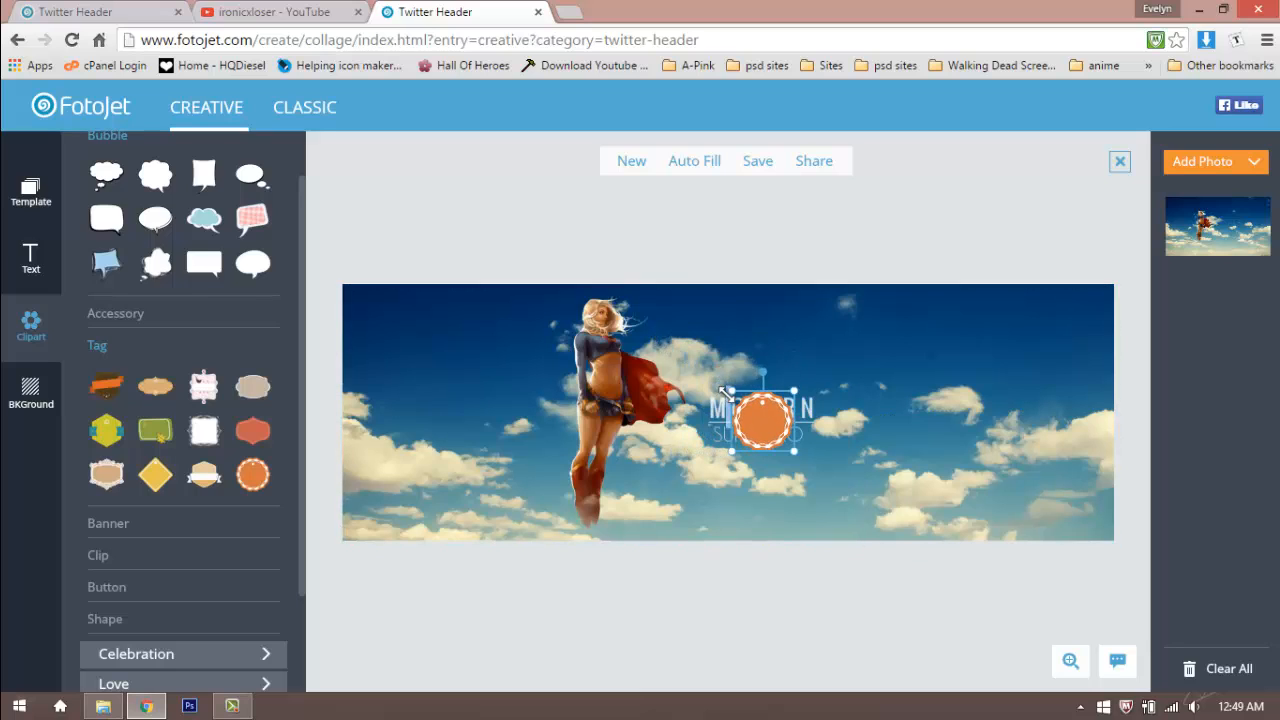
Step: Send the orange badge backward behind both text lines and enlarge it to surround the MODERN SUPERHERO text
left_click(838, 469)
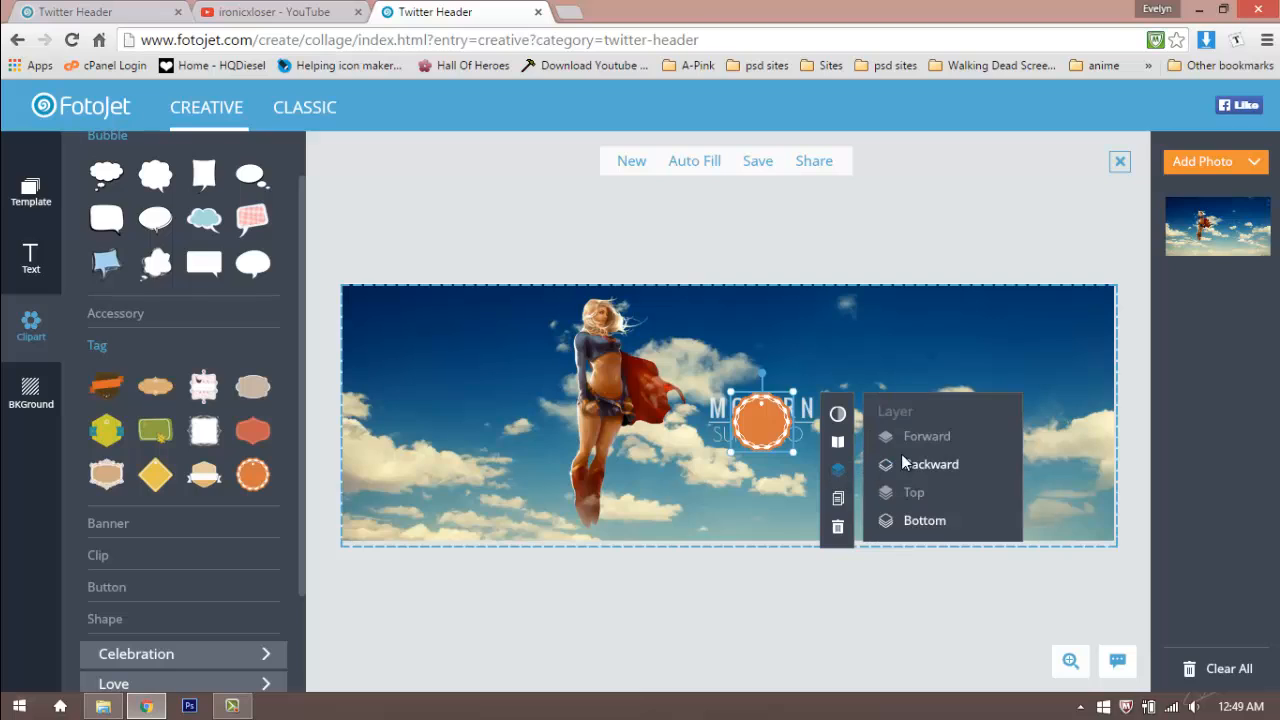
left_click(917, 466)
left_click(918, 466)
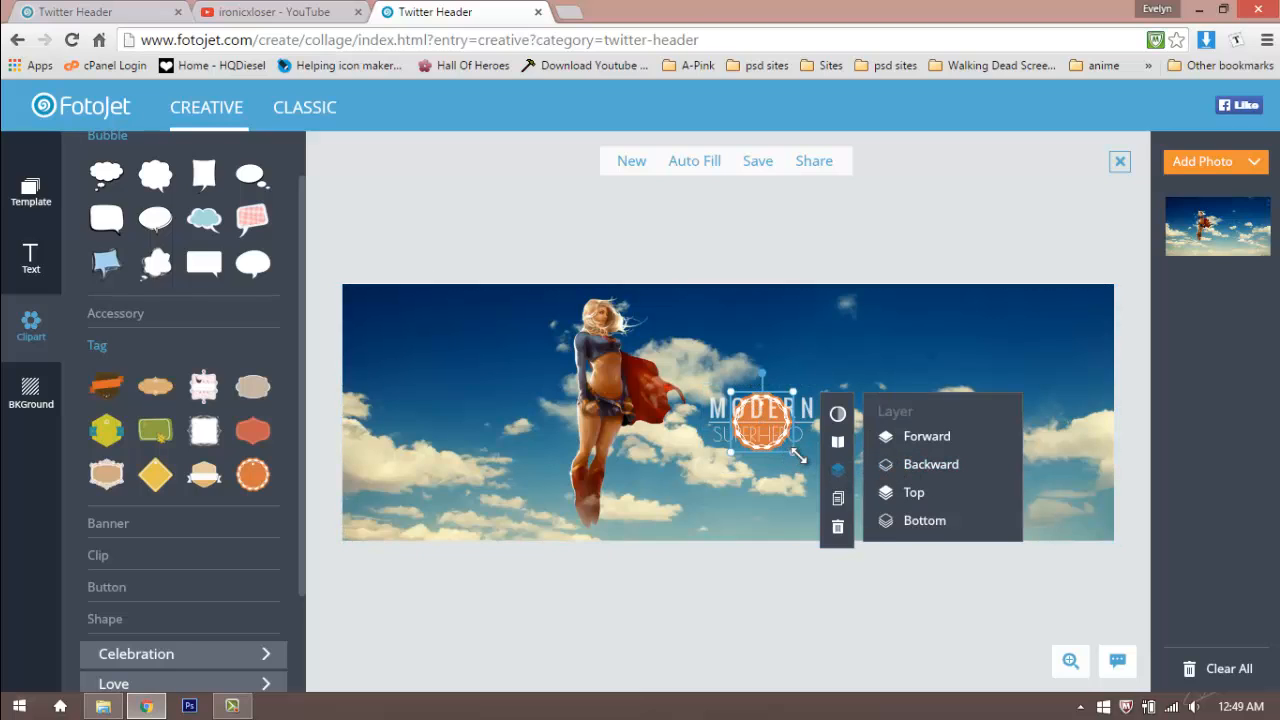
mouse_move(796, 453)
left_mouse_down()
mouse_move(878, 534)
mouse_move(814, 486)
mouse_move(797, 455)
left_mouse_up()
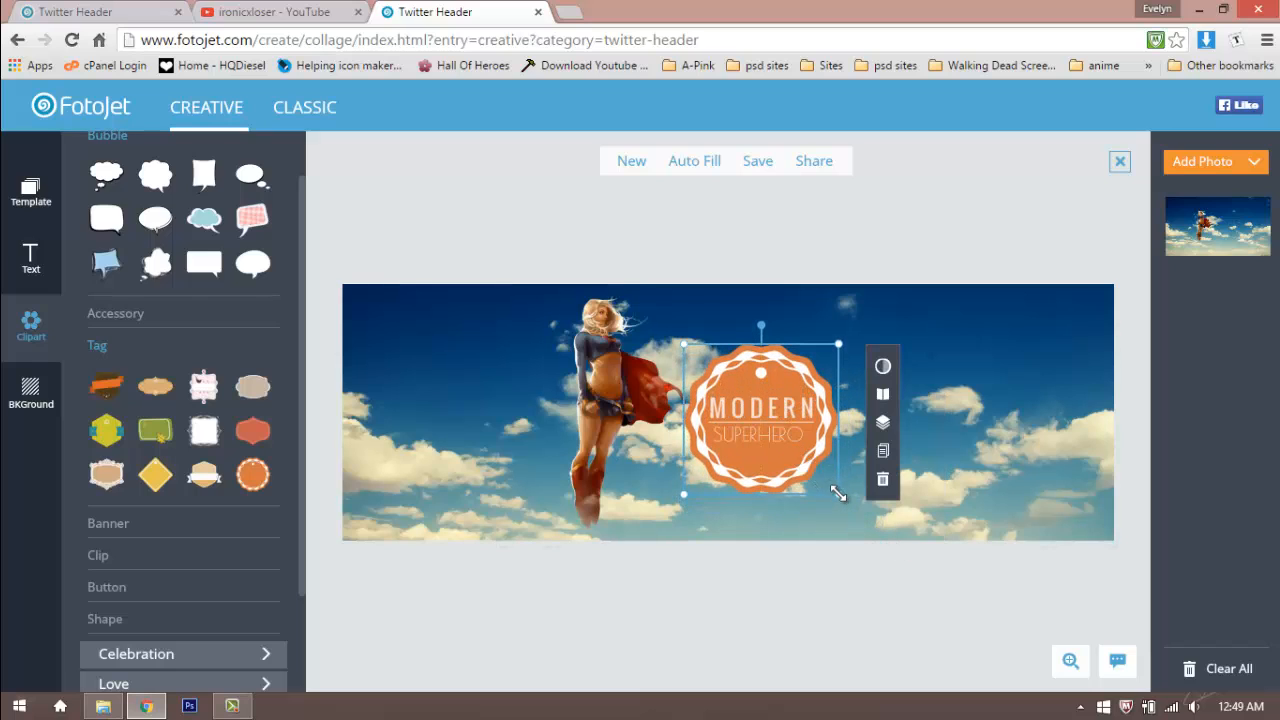
Step: Recolour the badge blue with a hue of 97 and set its opacity to 55
left_click(883, 370)
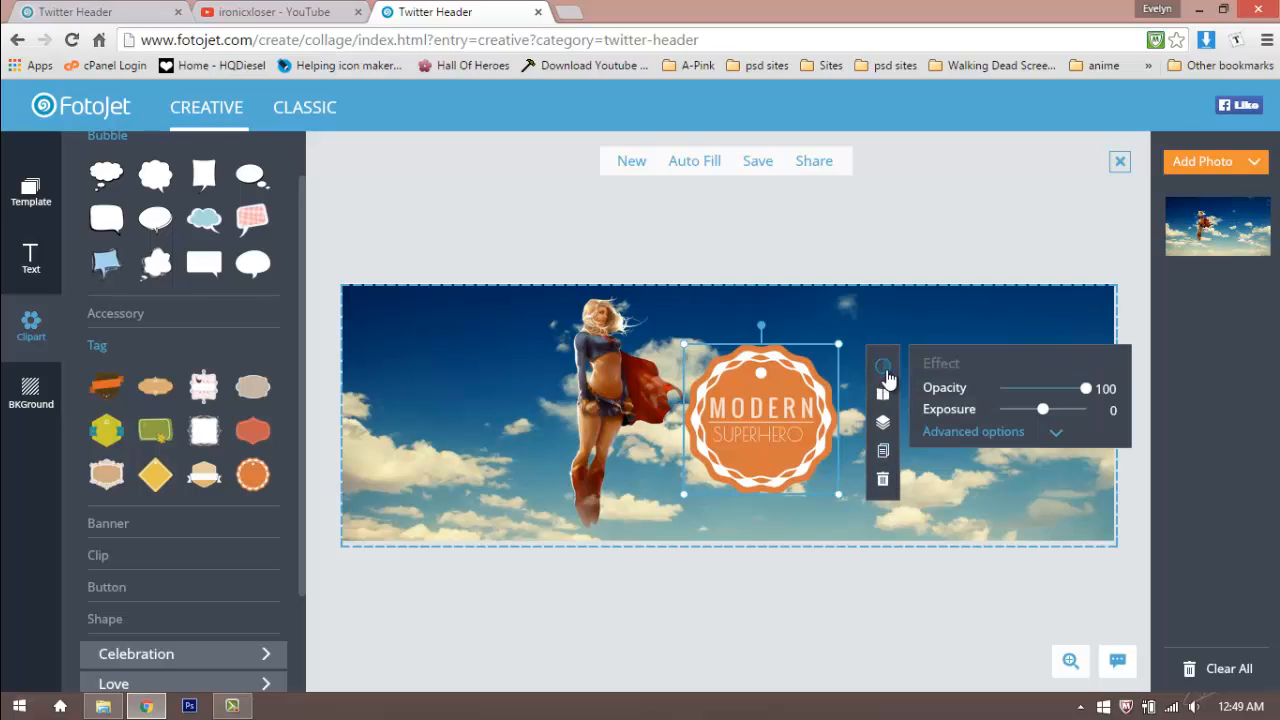
left_click(1043, 442)
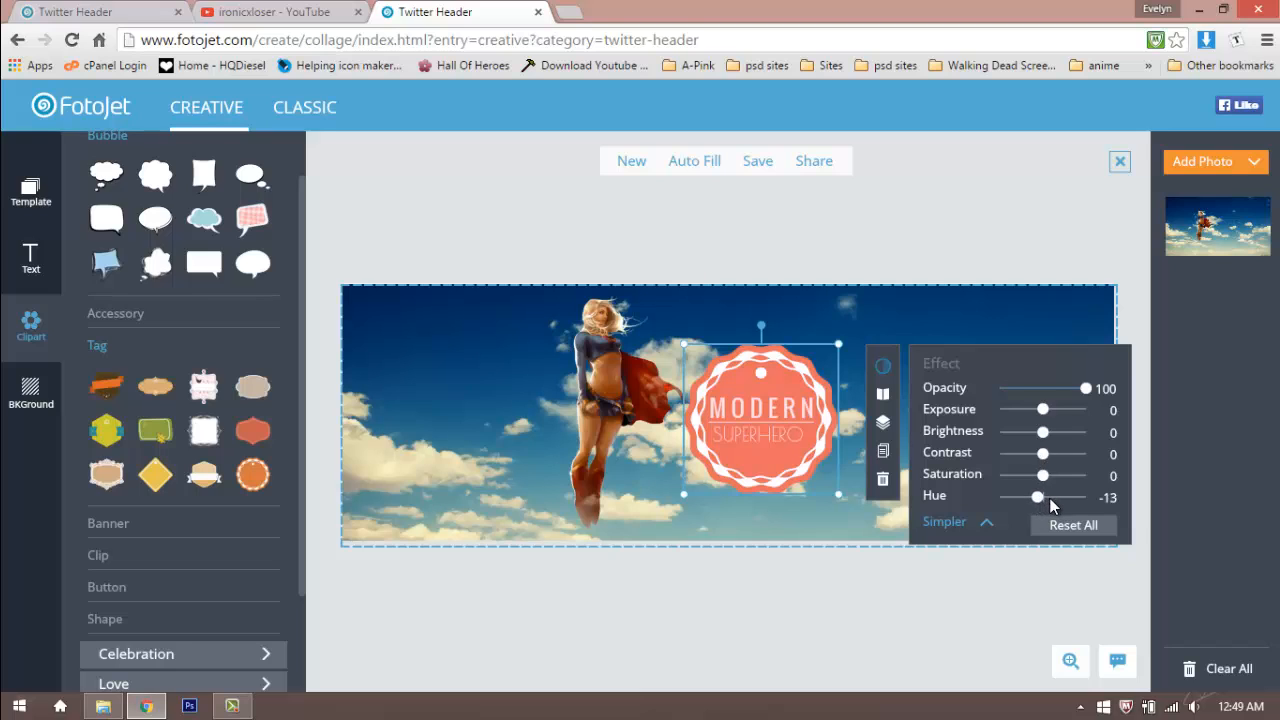
left_click_drag(1038, 497, 1086, 508)
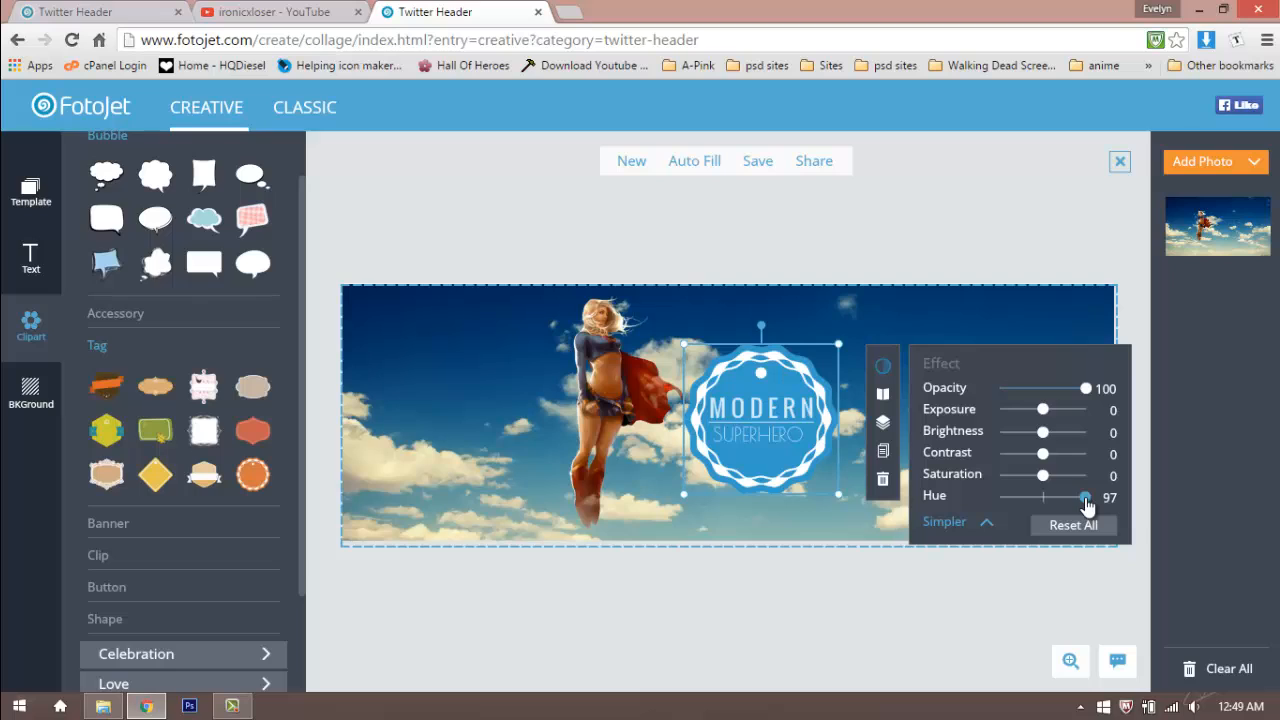
left_click_drag(1087, 395, 1052, 396)
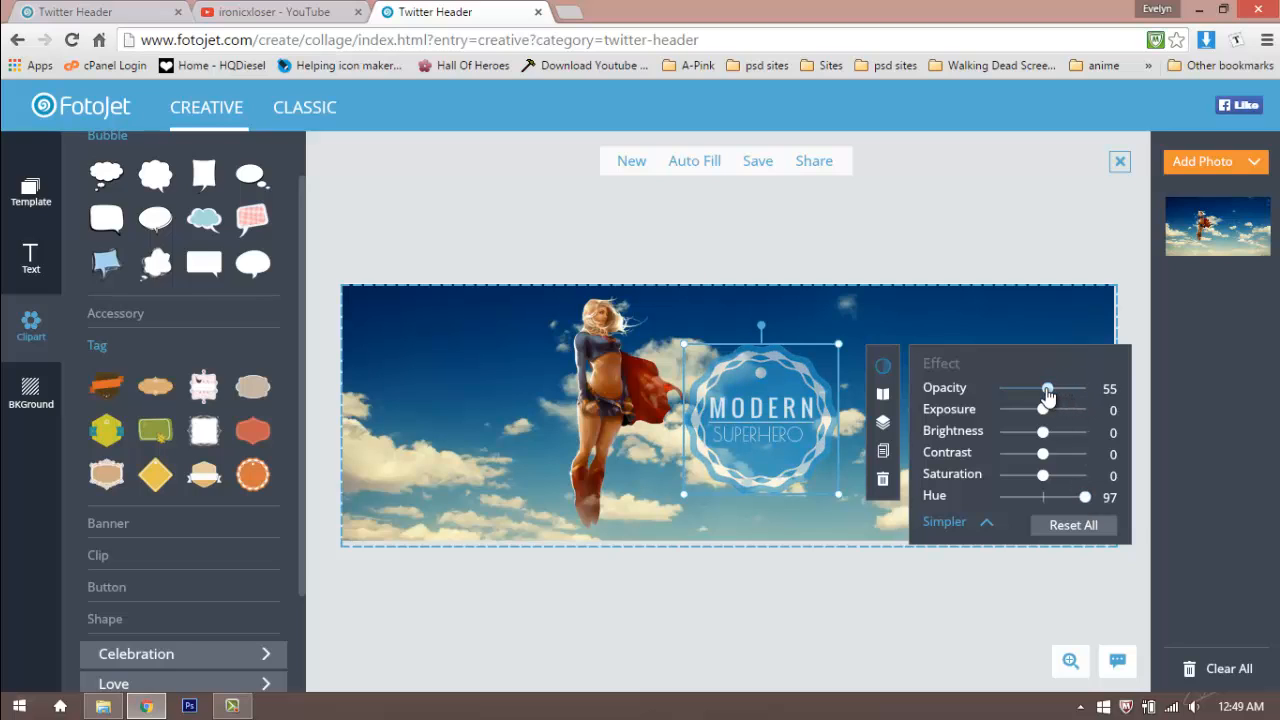
Step: Examine the font list, size settings, colour palette and custom colour code available for the MODERN text
left_click(784, 409)
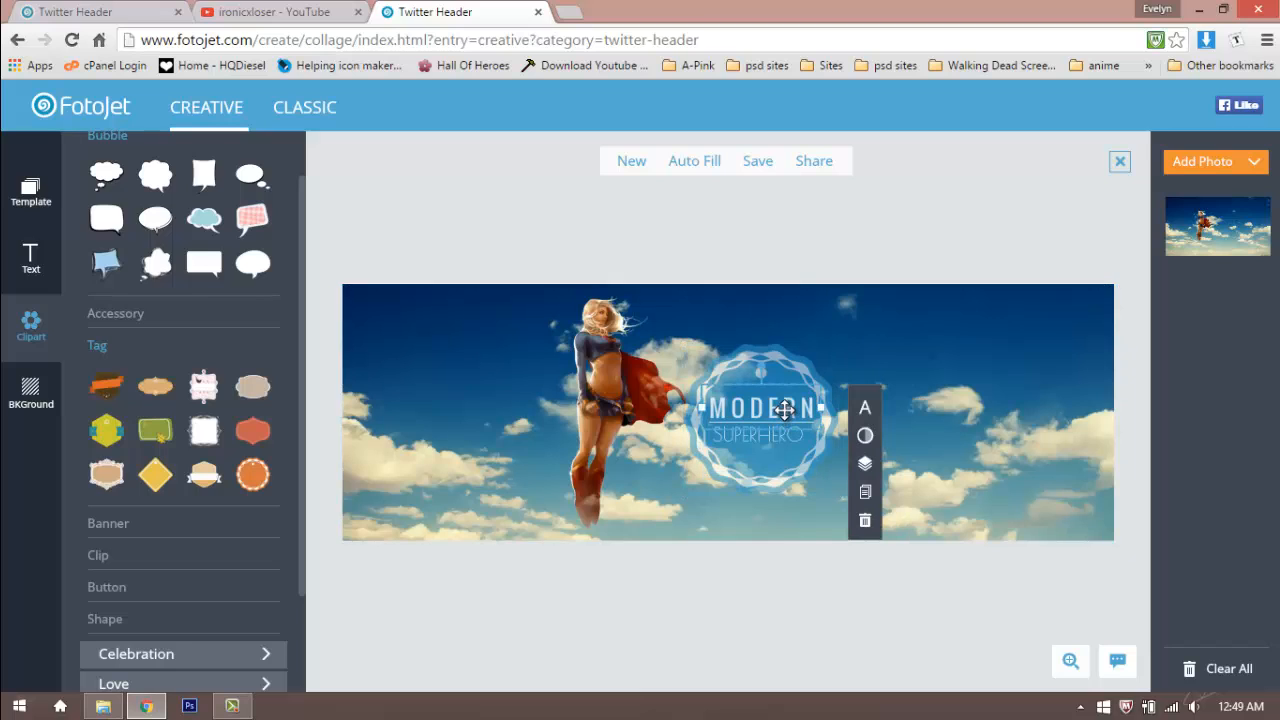
left_click(866, 410)
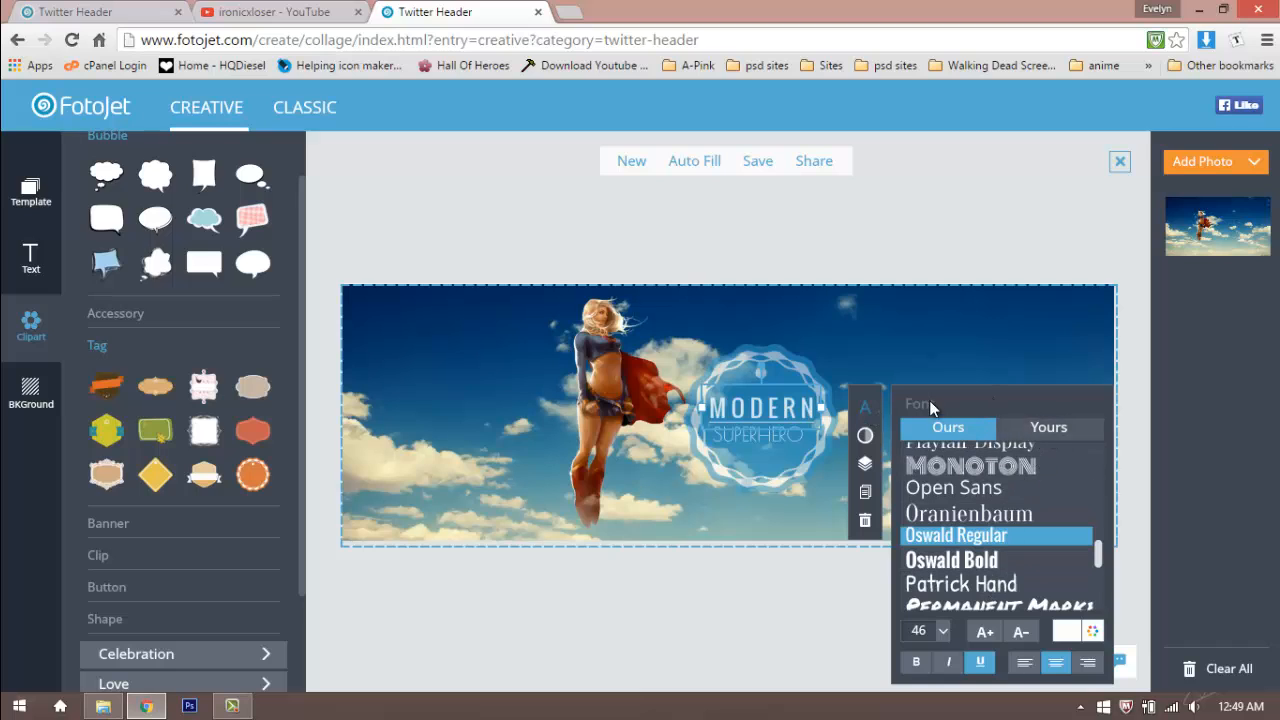
scroll(1101, 556, "up", 4)
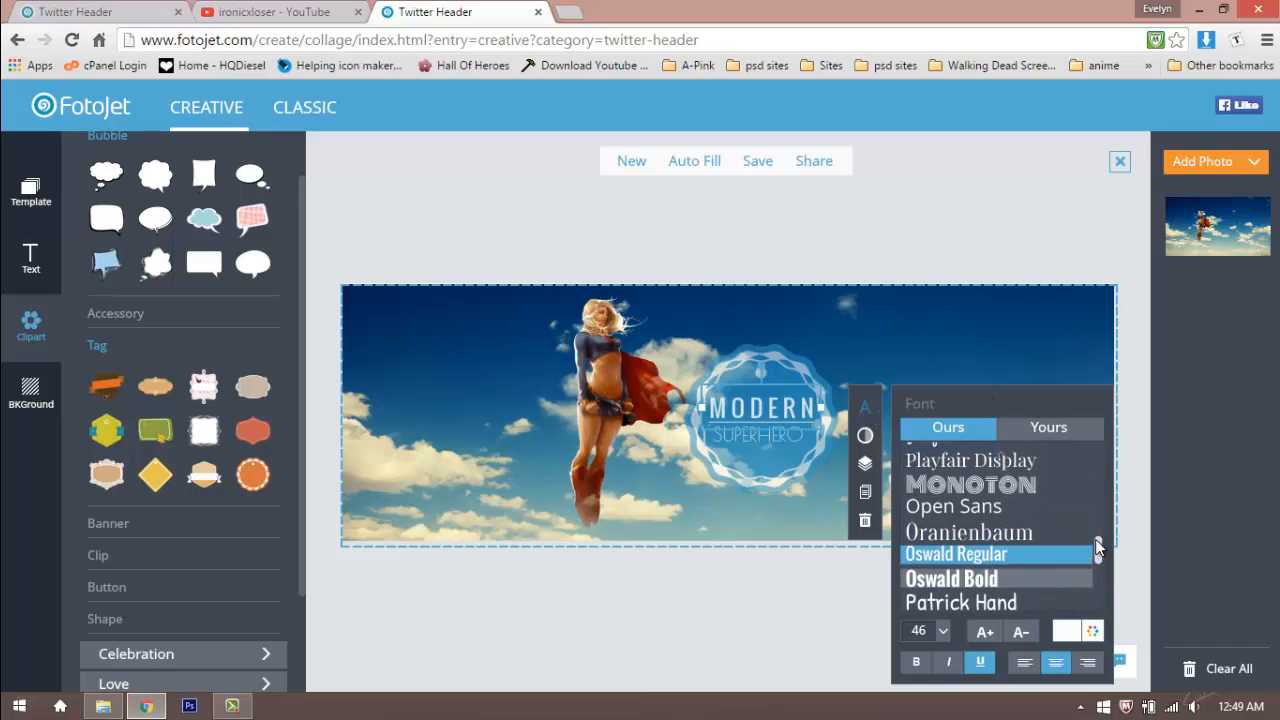
scroll(1086, 459, "down", 2)
left_click(1045, 432)
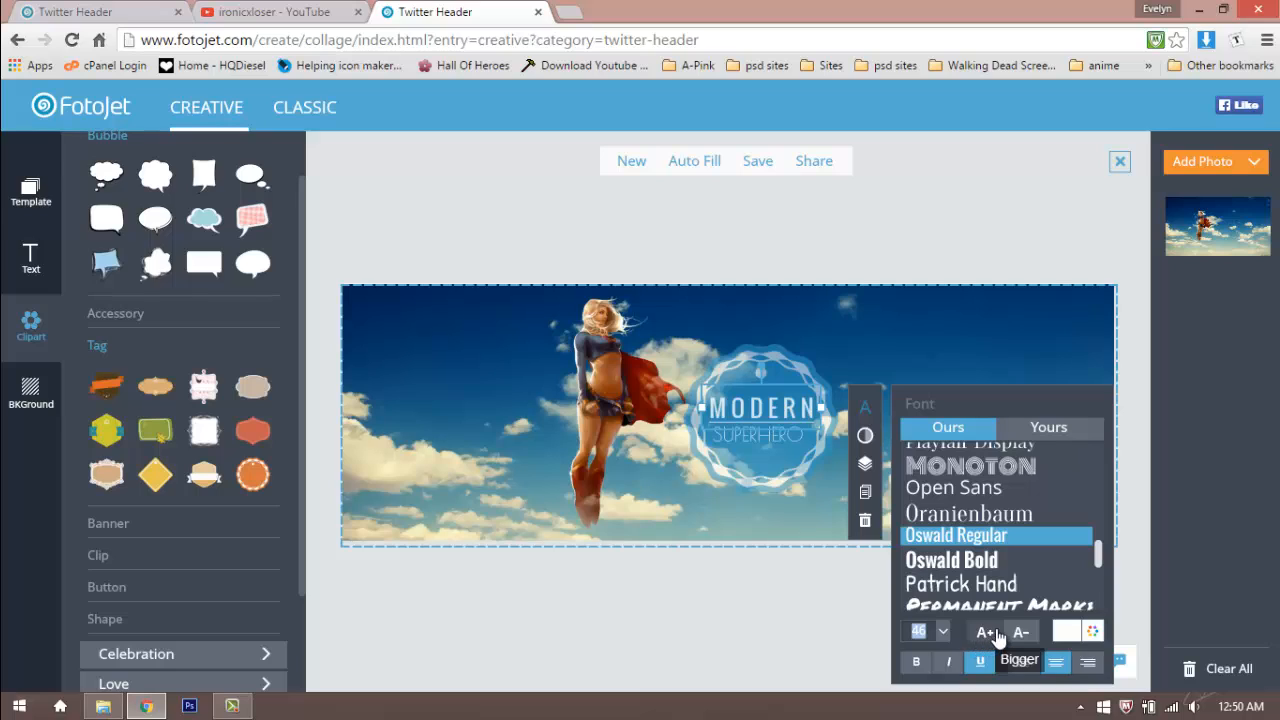
left_click(1072, 636)
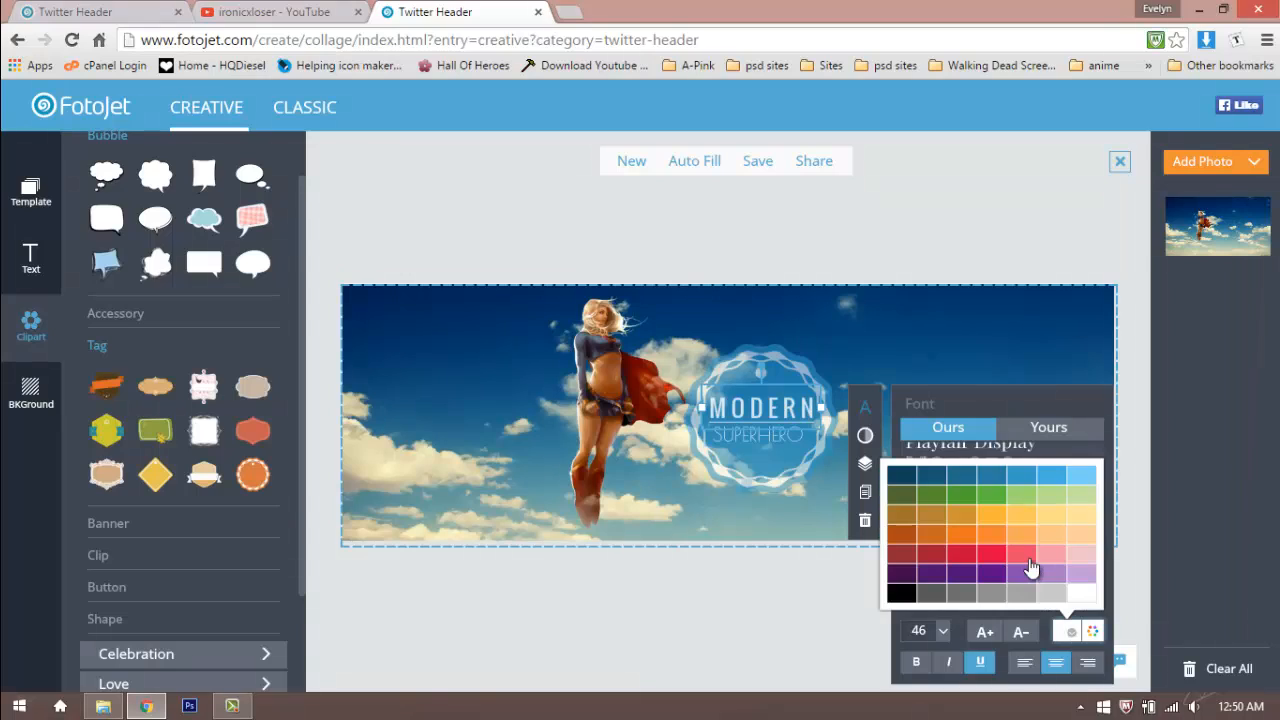
left_click(1092, 631)
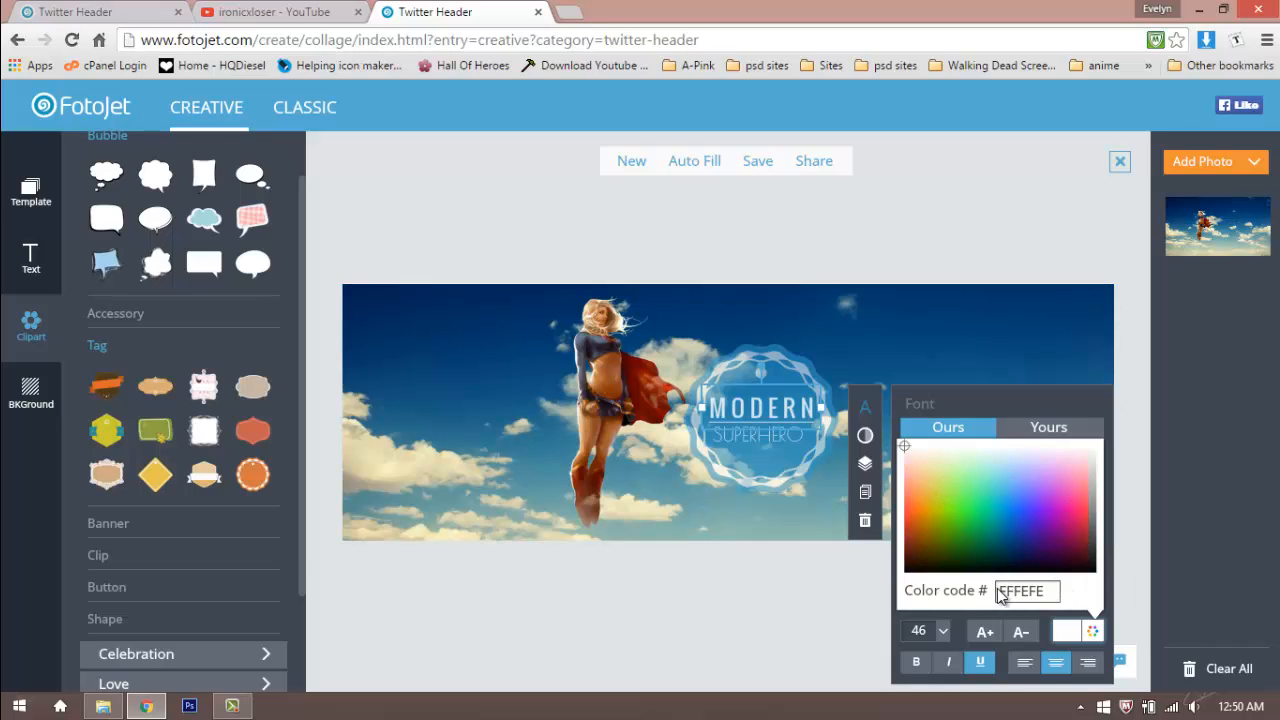
left_click_drag(1012, 590, 1046, 591)
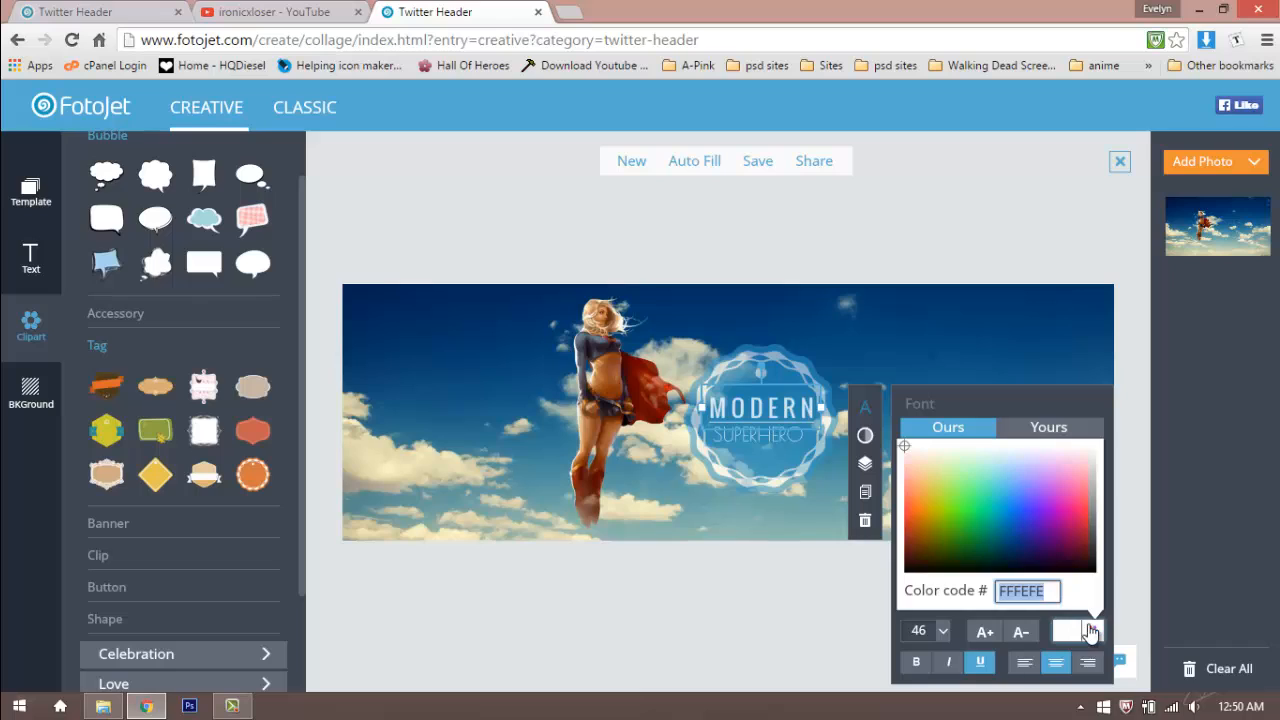
left_click(1048, 648)
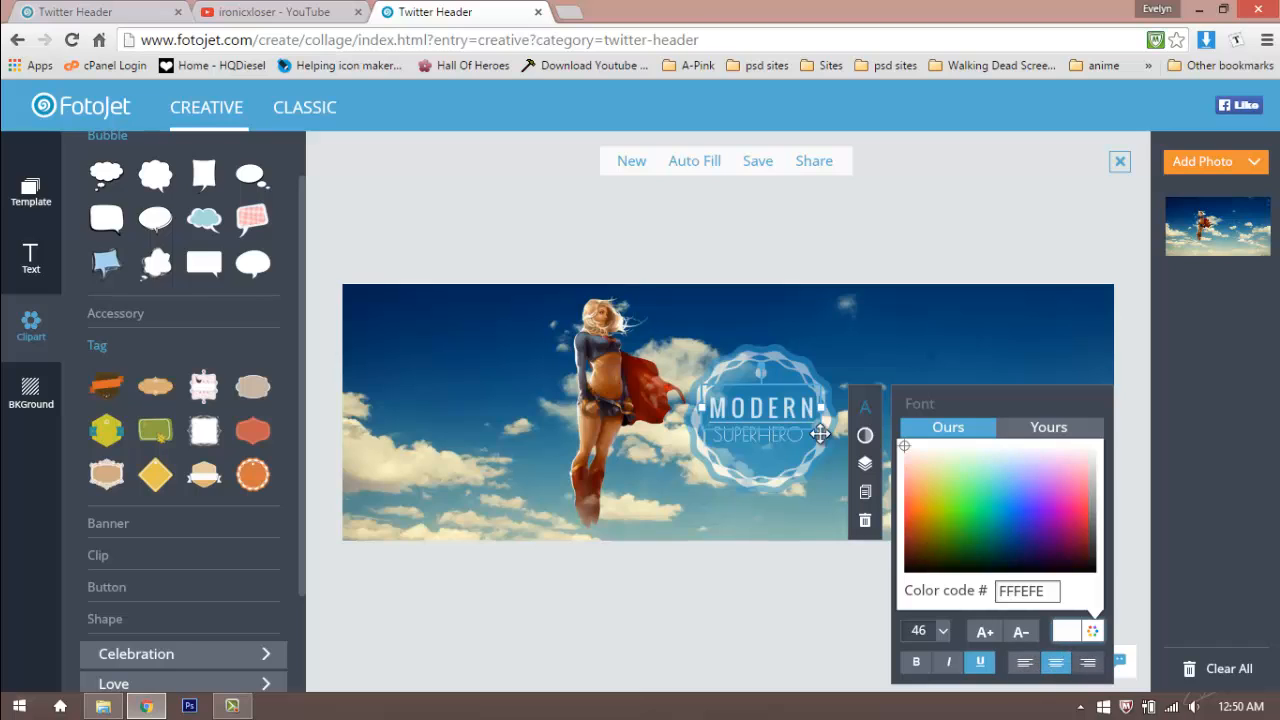
Step: Set the opacity of the MODERN text to 100
left_click(865, 436)
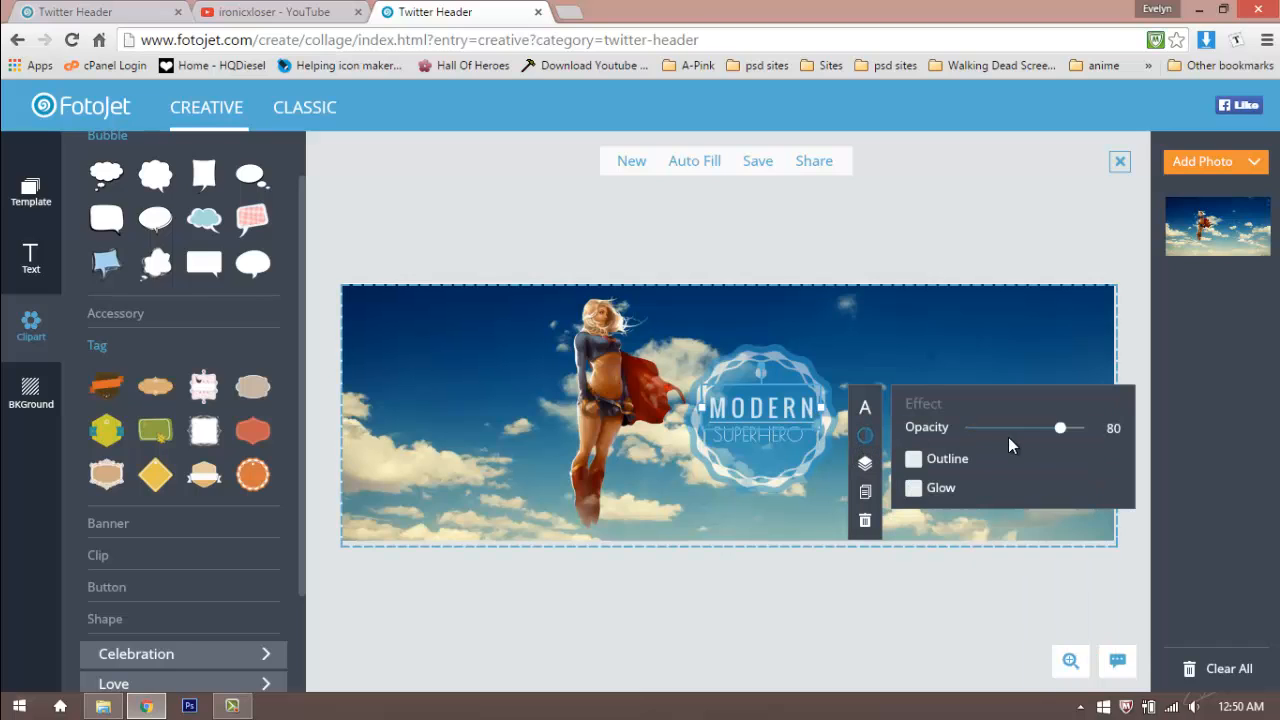
left_click_drag(1060, 430, 1112, 444)
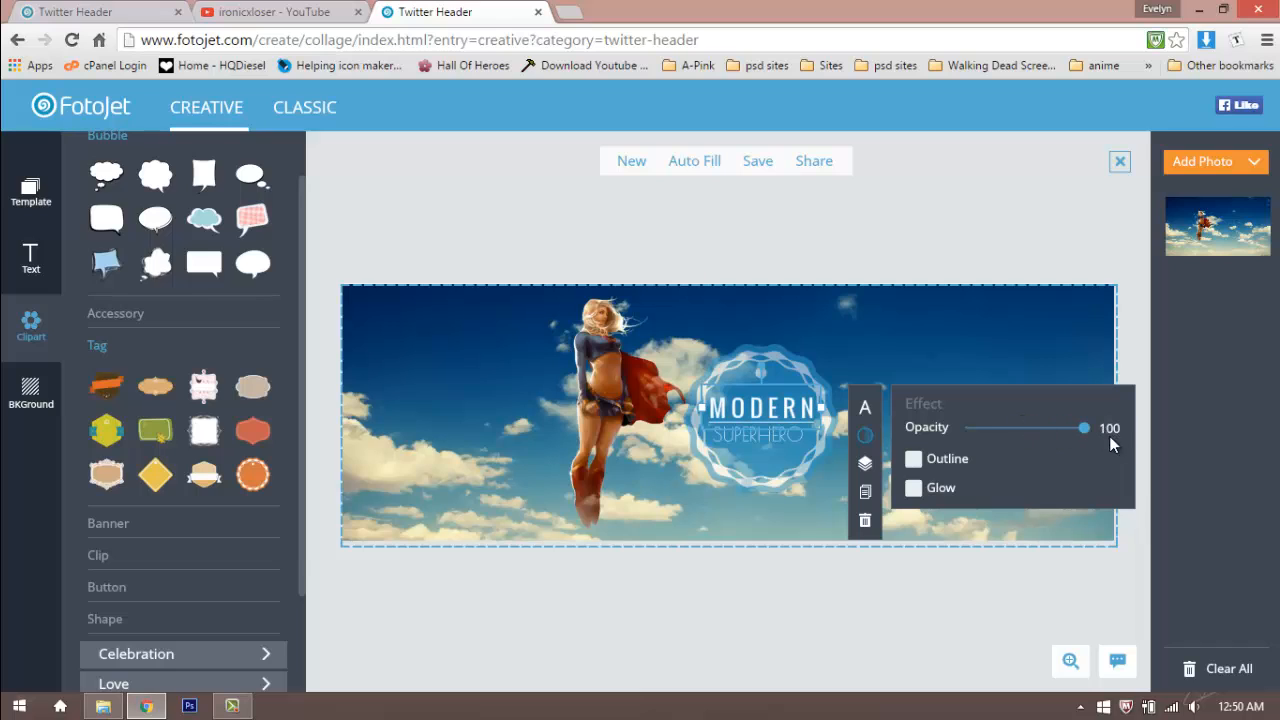
Step: Try an outline and a glow with radius 81 and blur 3 on the MODERN text, removing each effect
left_click(917, 456)
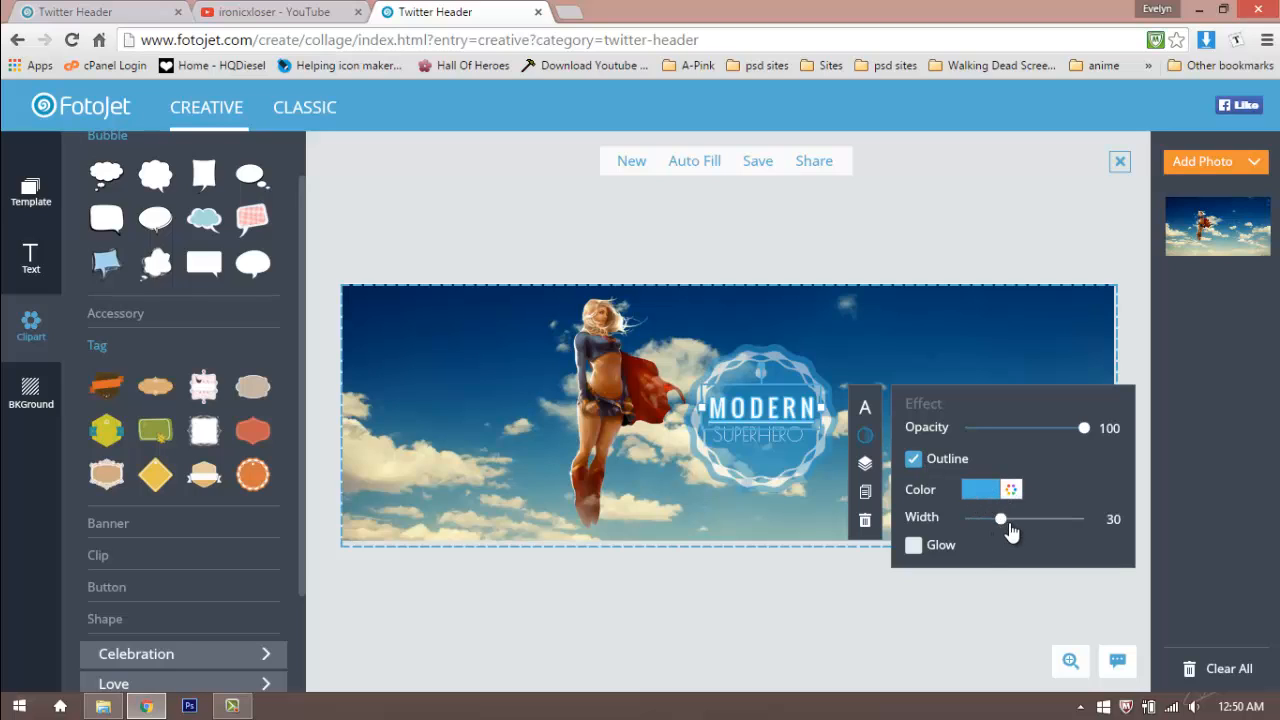
left_click_drag(1012, 533, 970, 522)
left_click(913, 459)
left_click(913, 487)
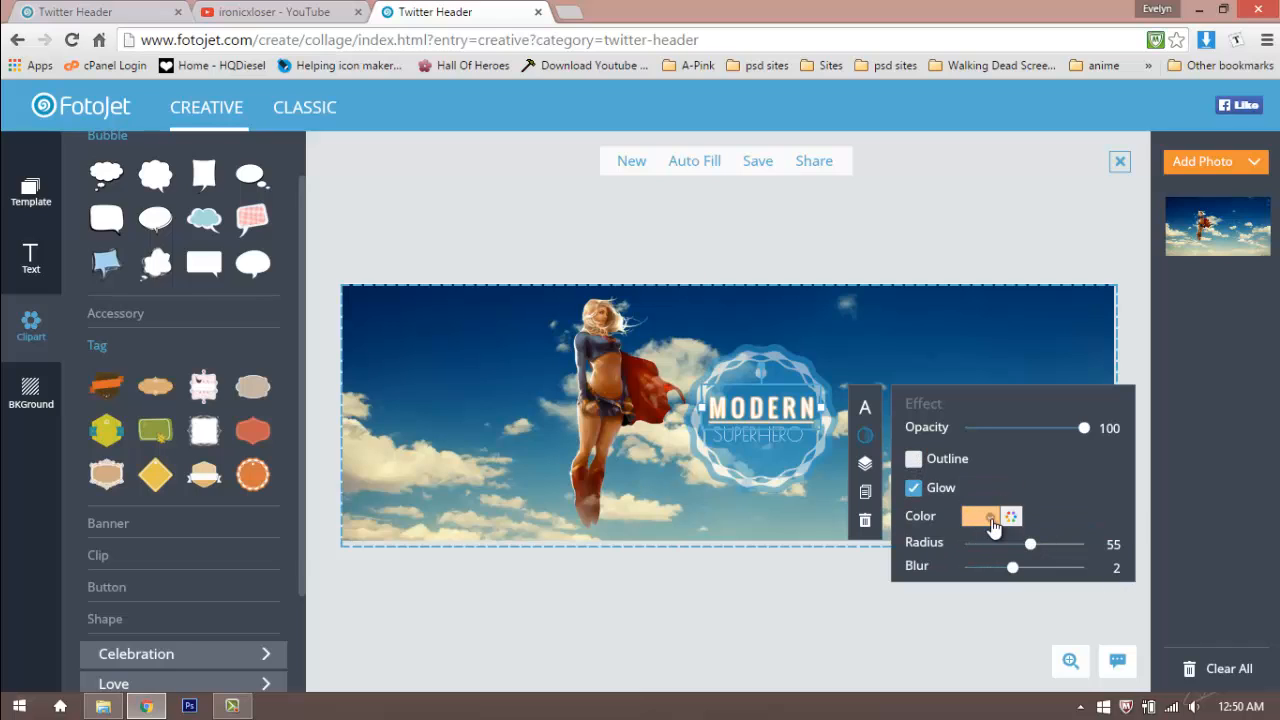
left_click_drag(1033, 555, 1033, 583)
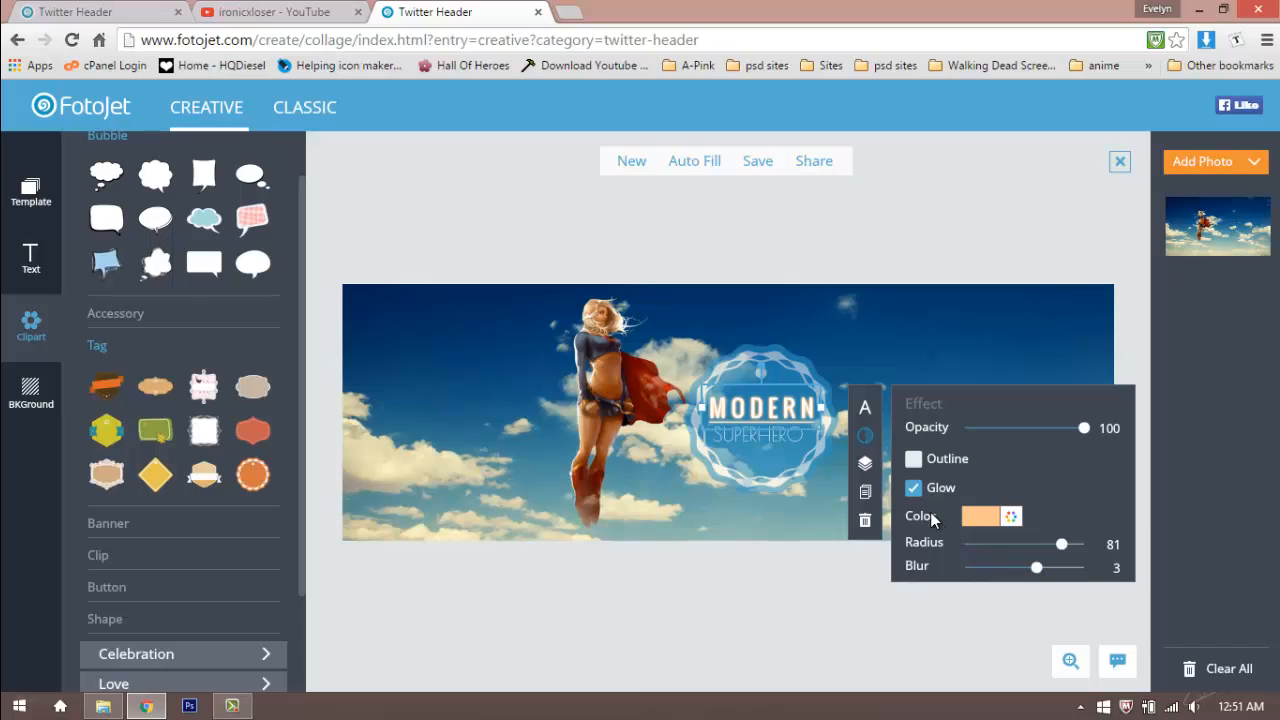
left_click(913, 487)
left_click(865, 463)
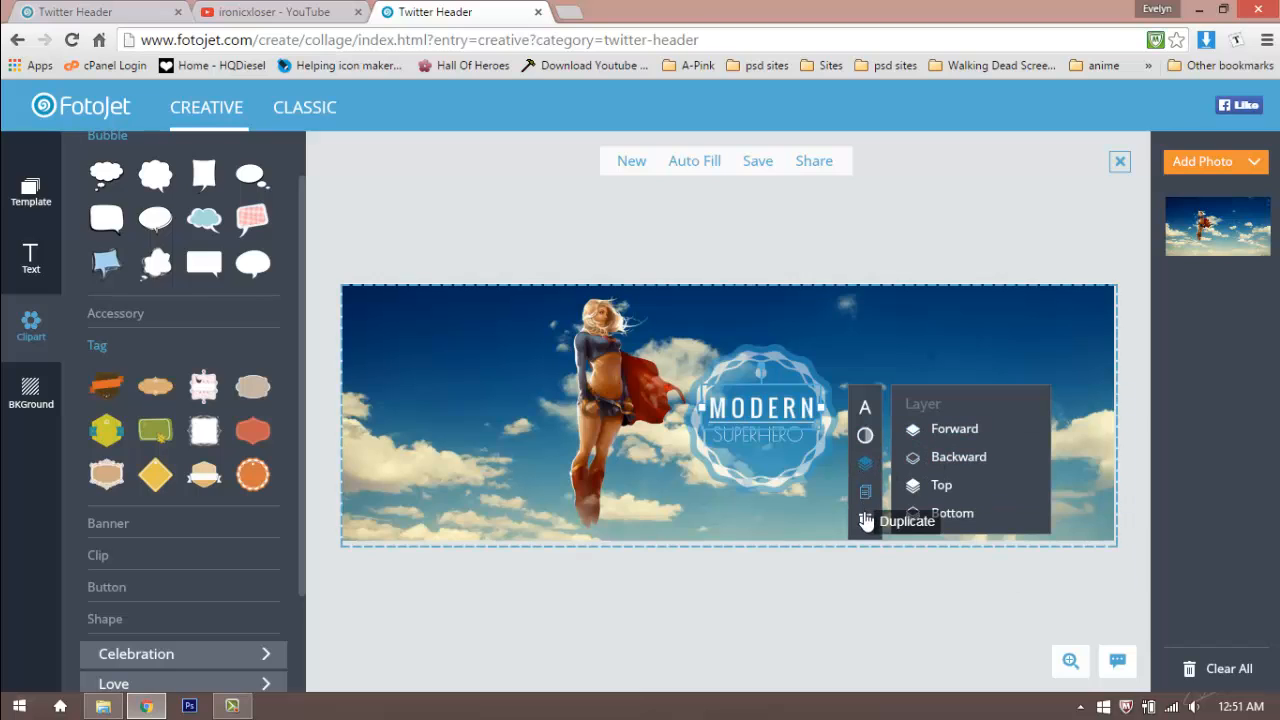
left_click(605, 241)
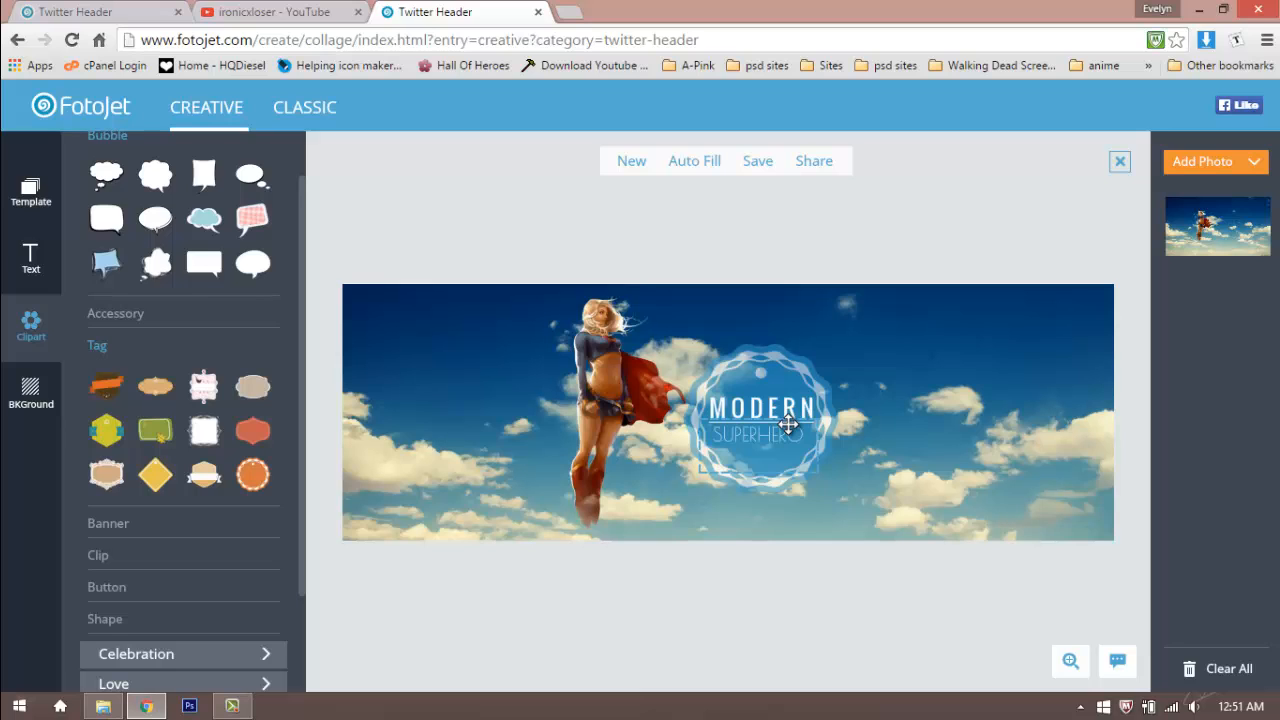
Step: Start saving the finished header and choose PNG as its file format
left_click(758, 162)
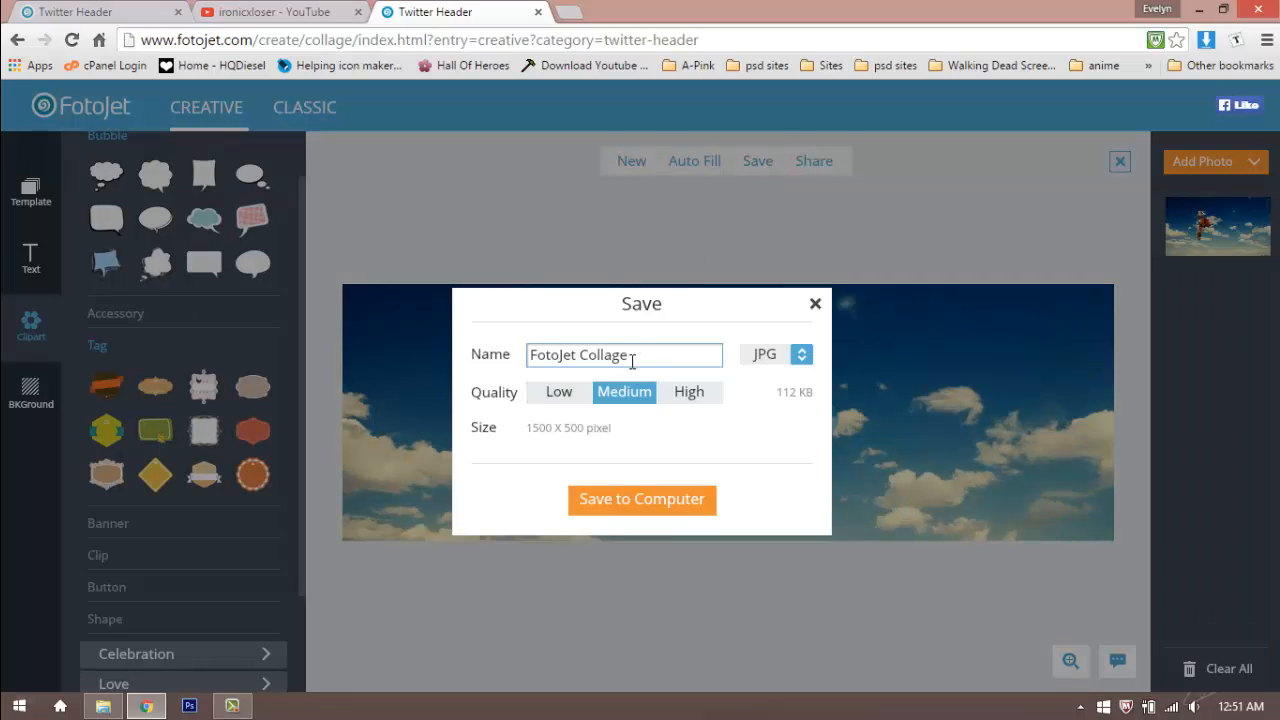
left_click(681, 396)
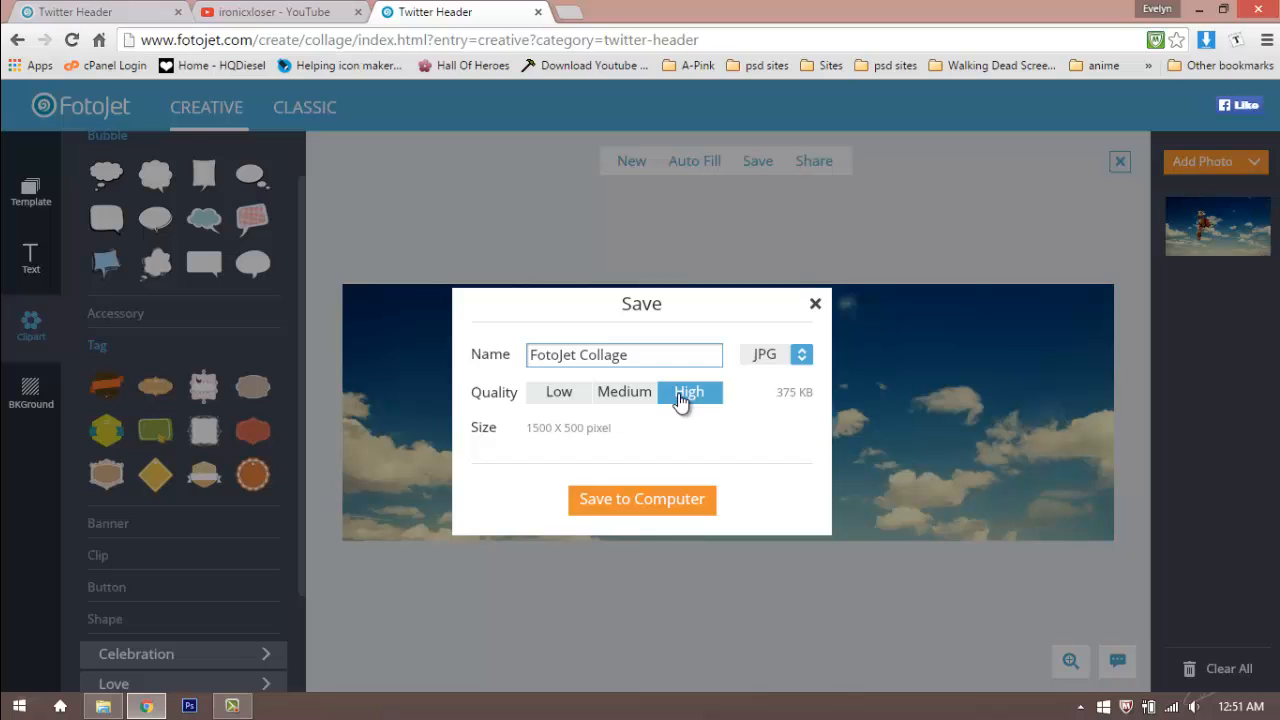
left_click(801, 356)
left_click(783, 396)
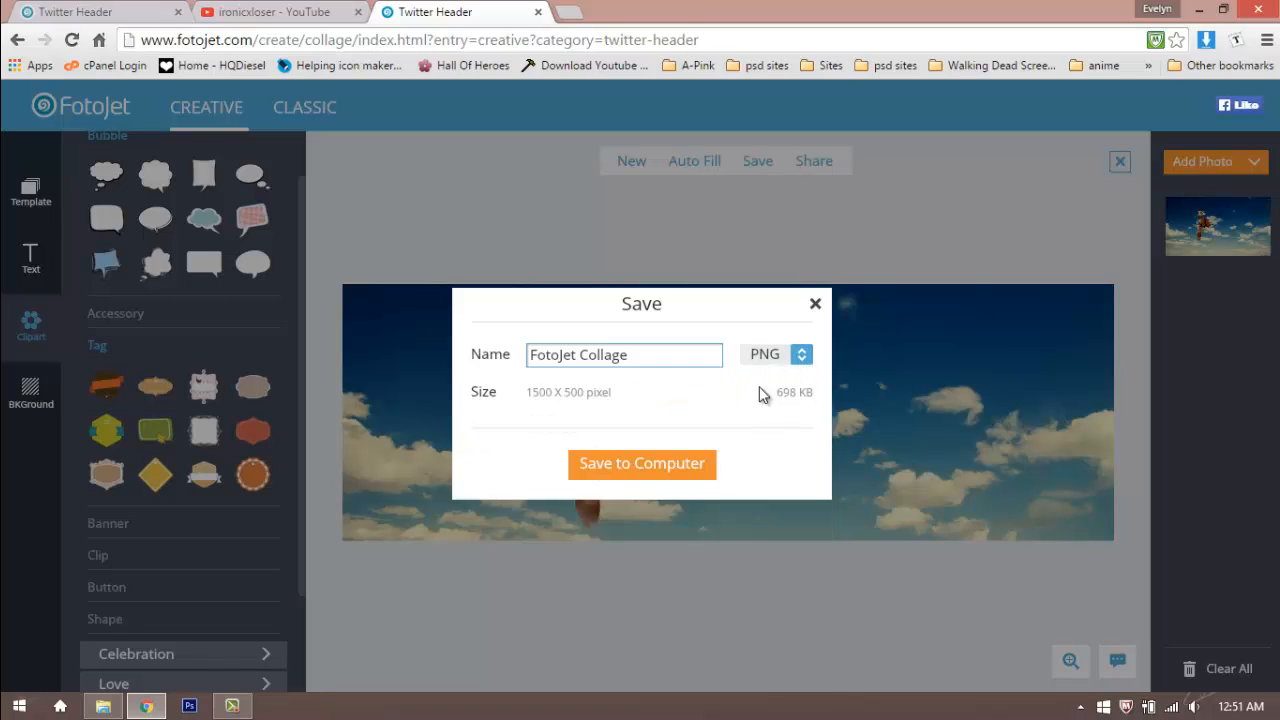
Step: Name the design "Supergirl Twitter Header" and save it as a PNG to the Downloads folder
left_click_drag(628, 355, 354, 338)
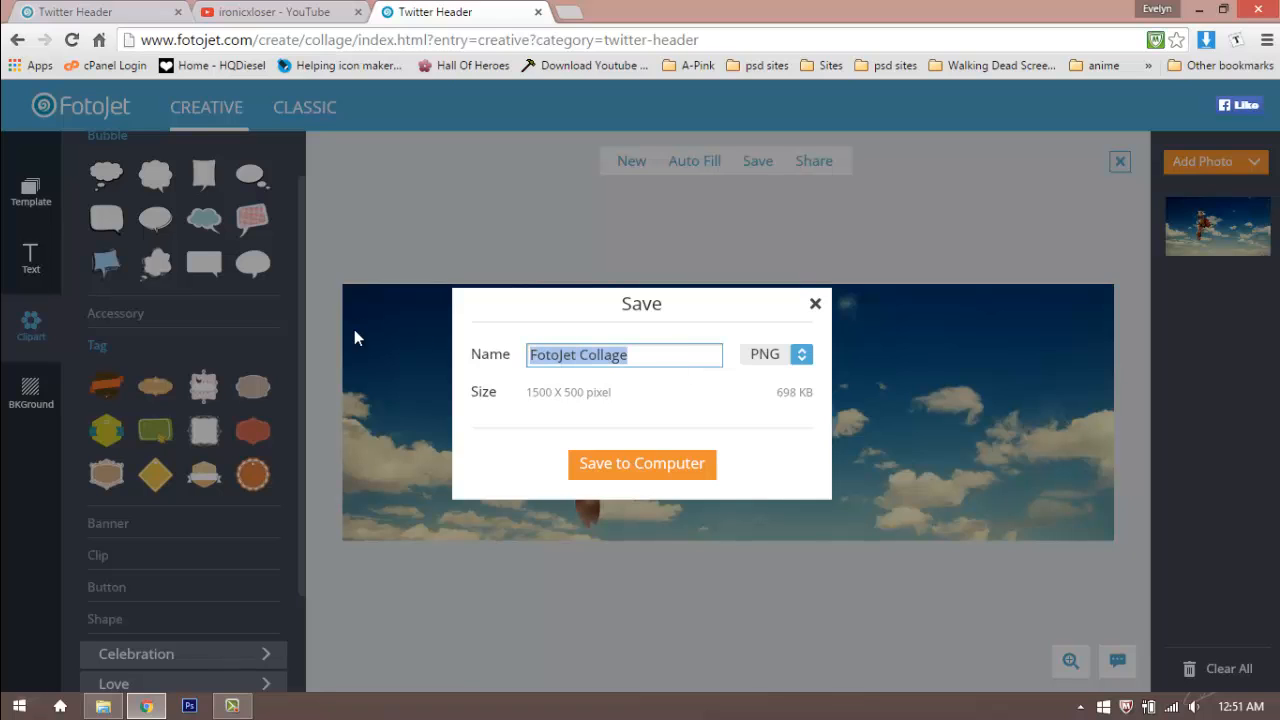
type("sUPER")
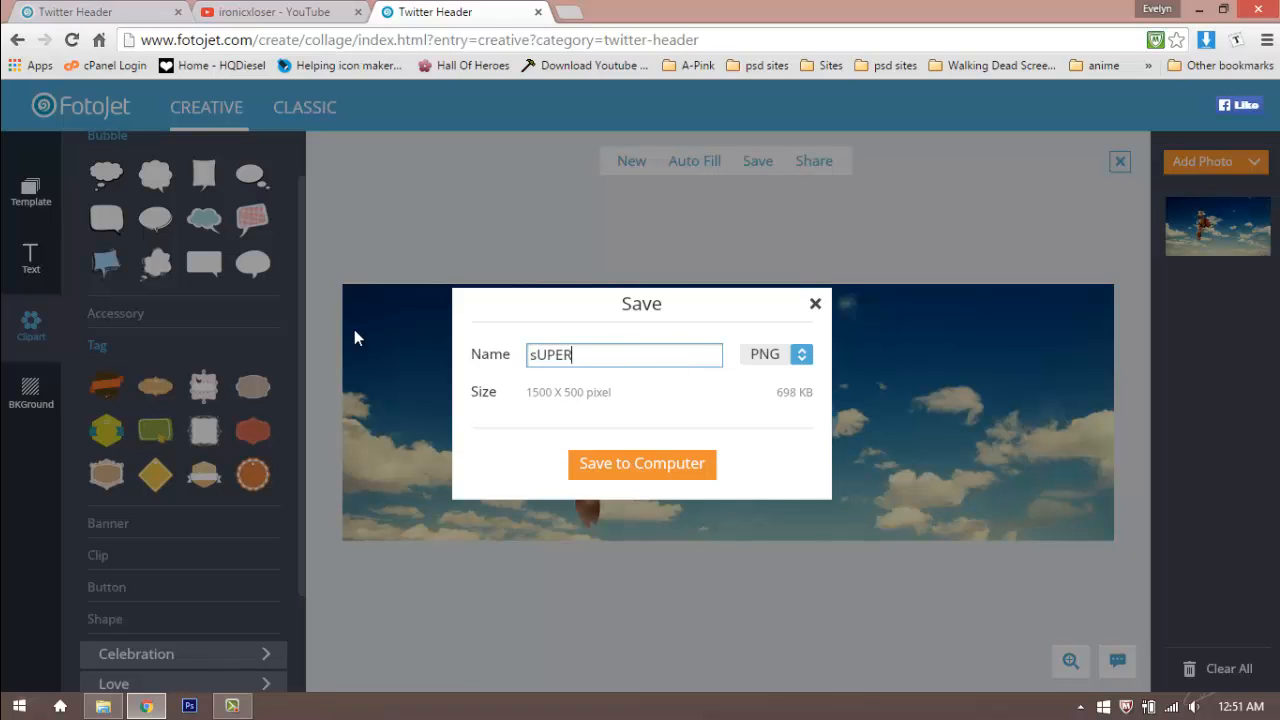
type("E")
key("BackSpace")
key("BackSpace")
key("BackSpace")
key("BackSpace")
type("Supergirl Twitter Header")
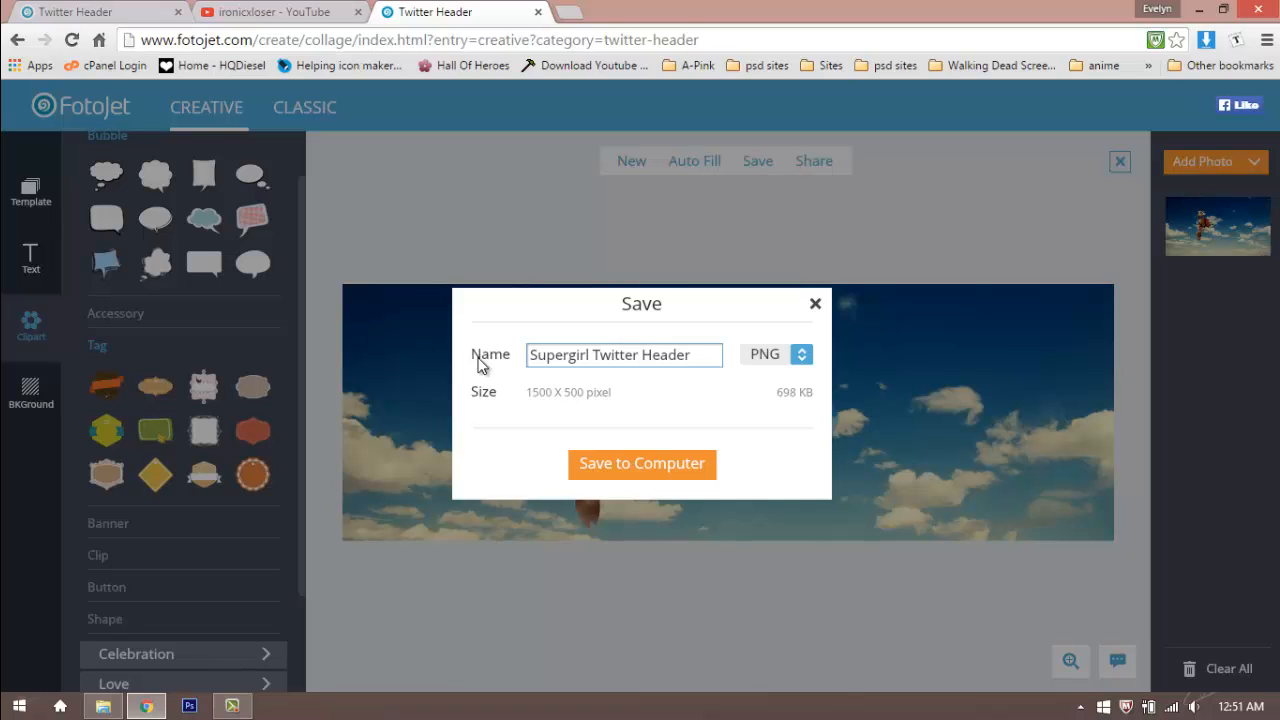
left_click(628, 470)
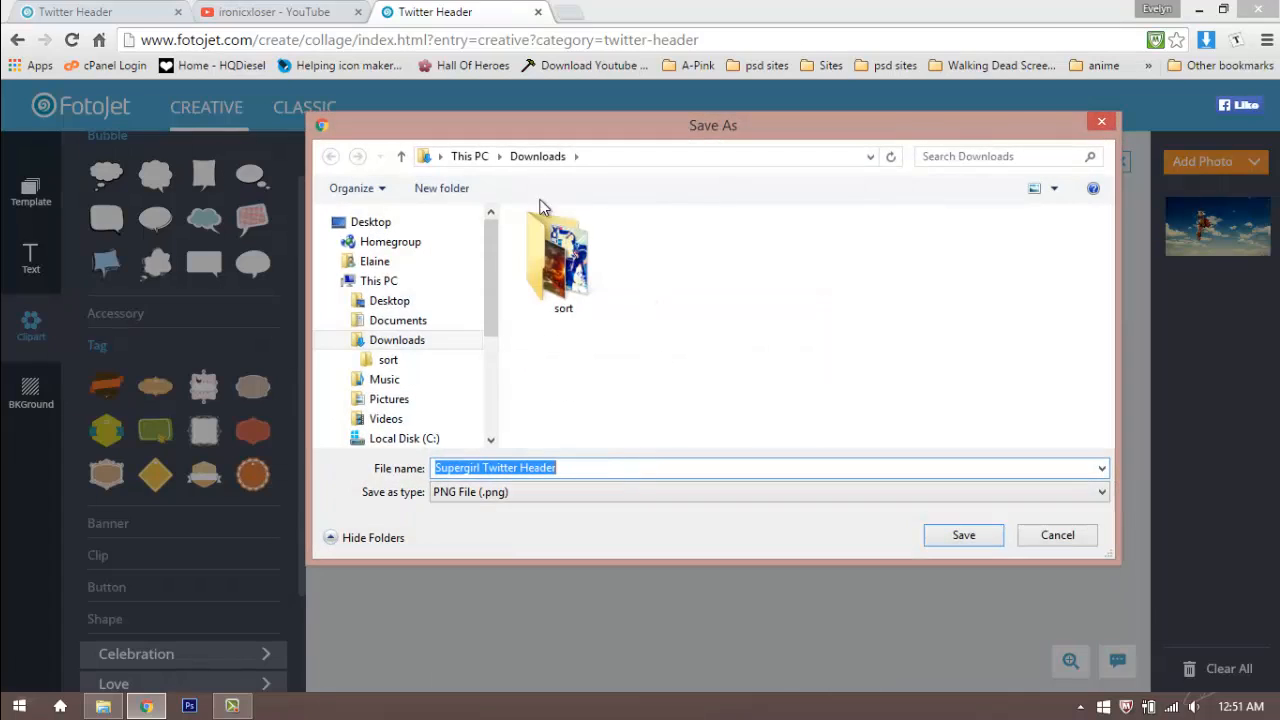
left_click(964, 536)
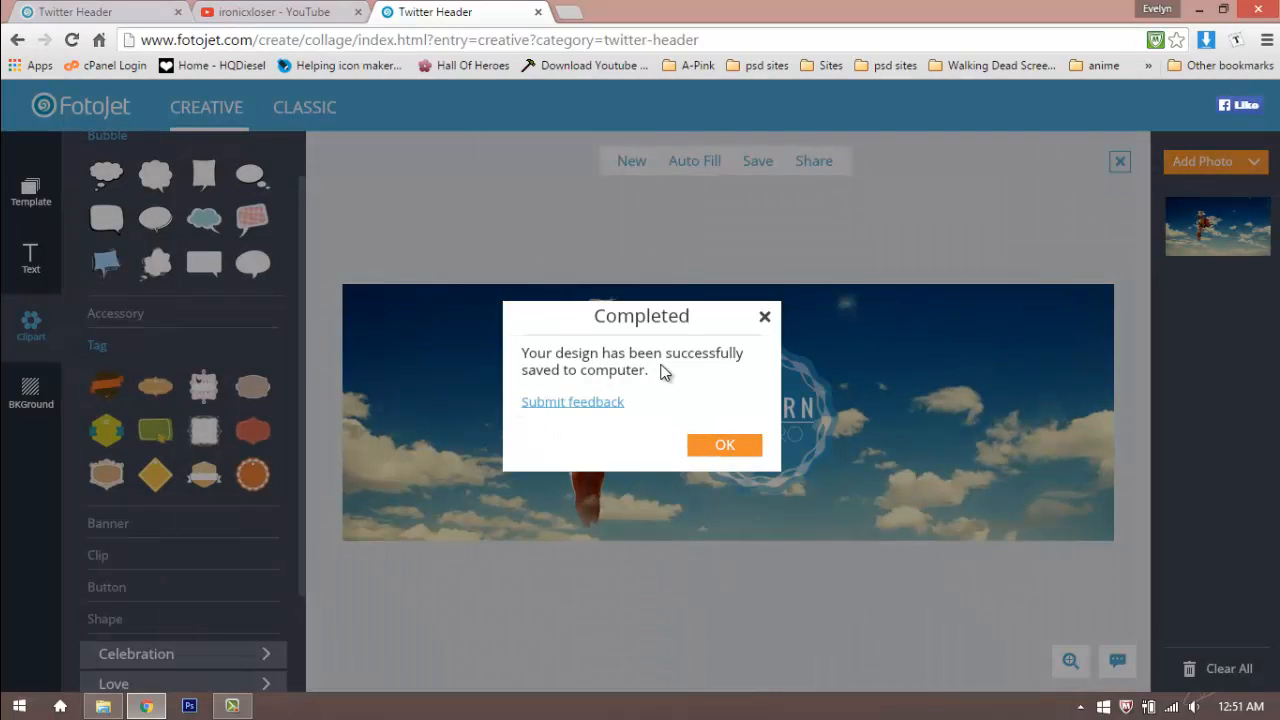
left_click(722, 452)
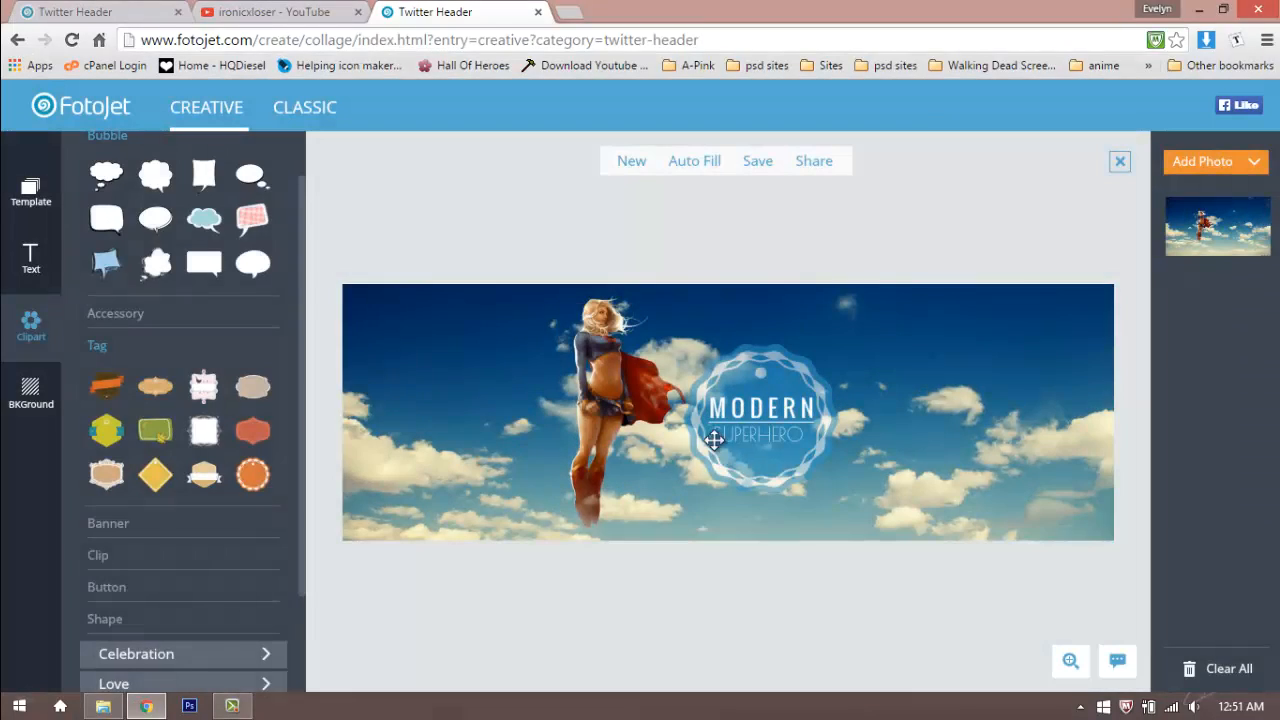
Step: Open the saved Supergirl Twitter Header file from Downloads in Windows Photo Viewer and inspect it at actual size
left_click(104, 707)
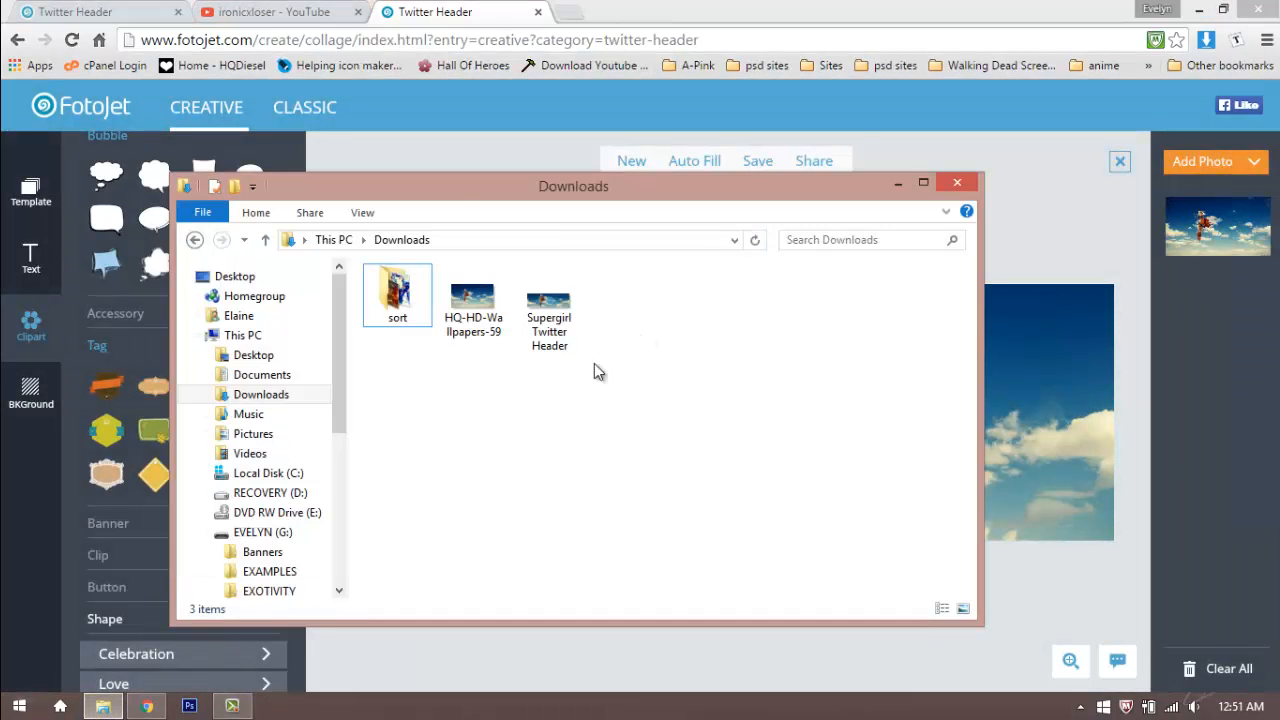
double_click(543, 318)
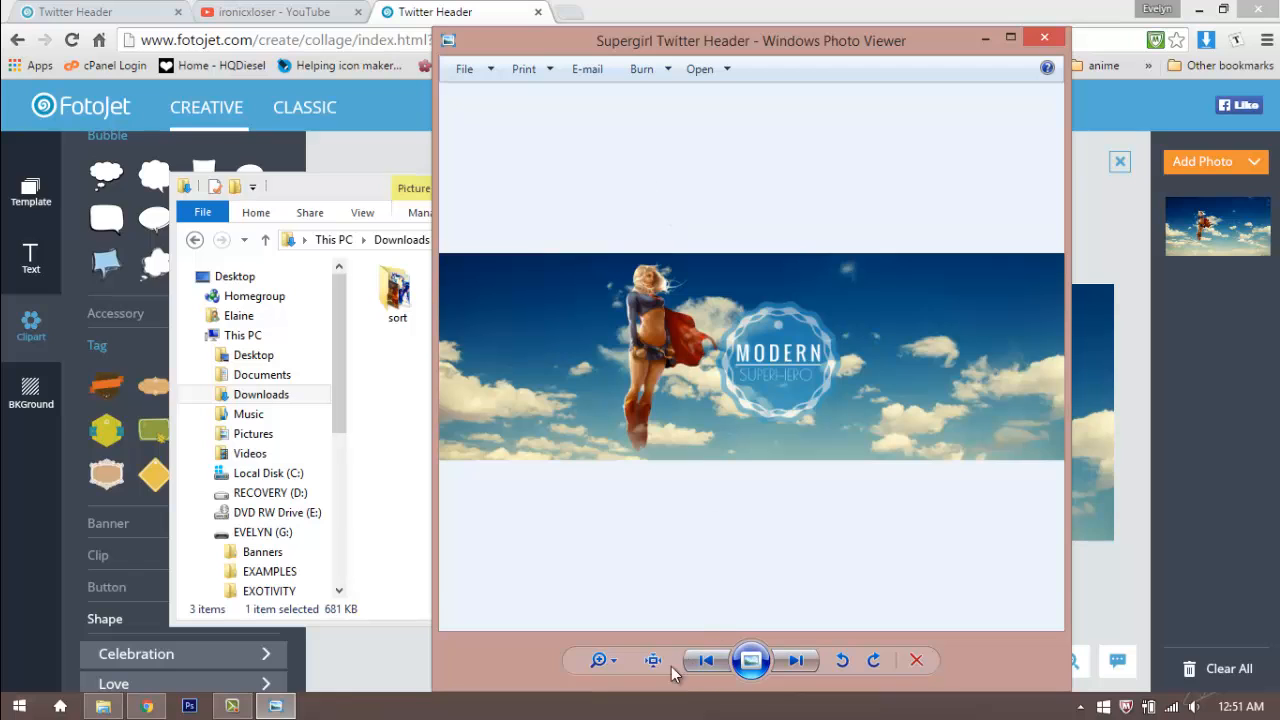
left_click(653, 660)
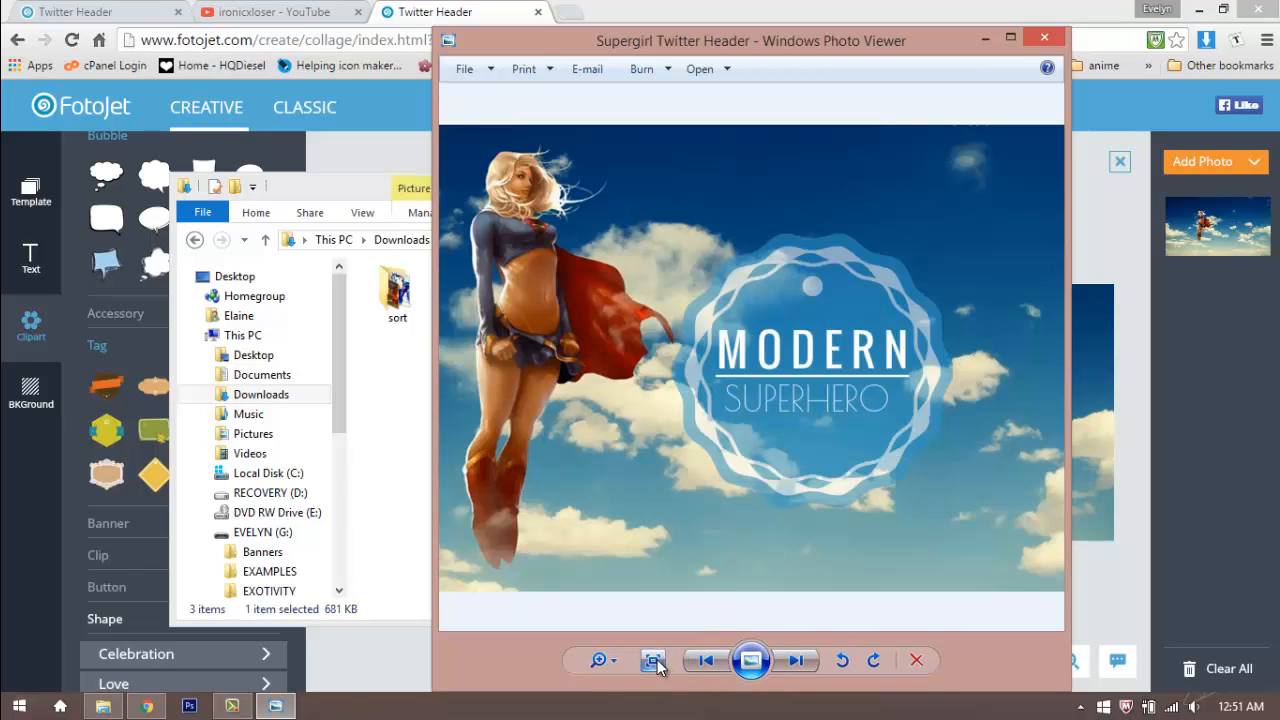
left_click_drag(590, 410, 618, 437)
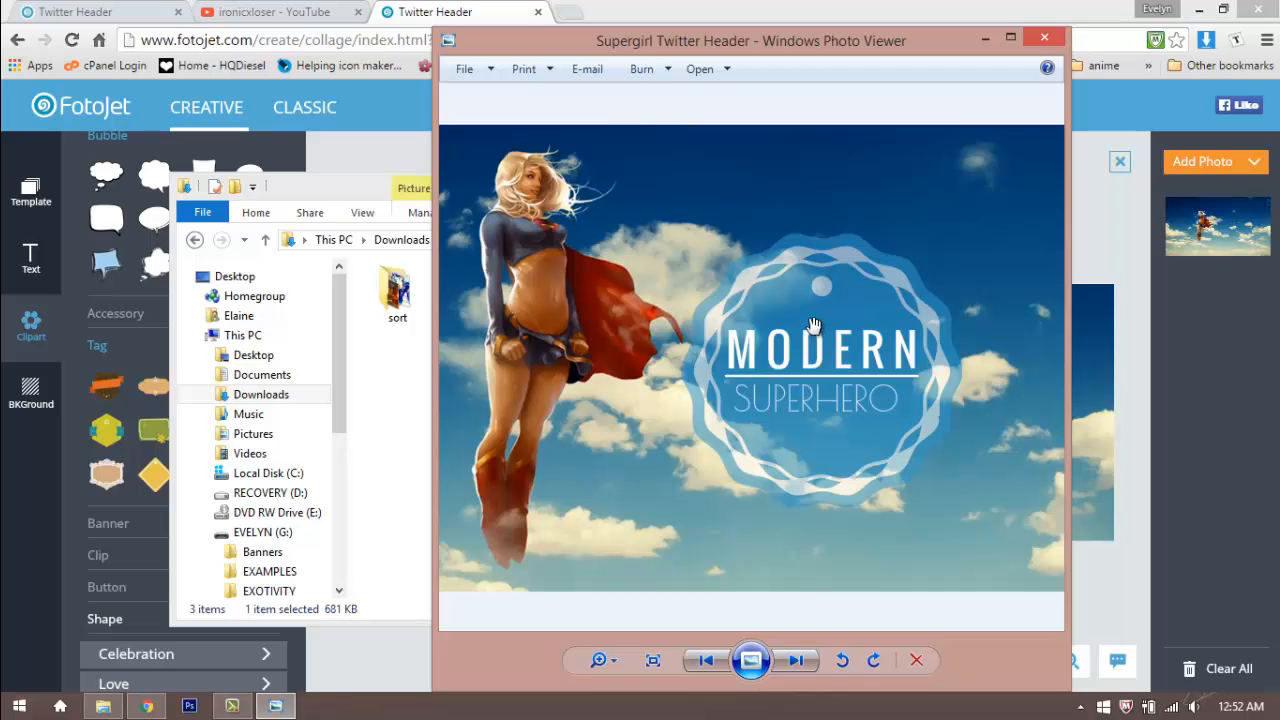
left_click(1044, 37)
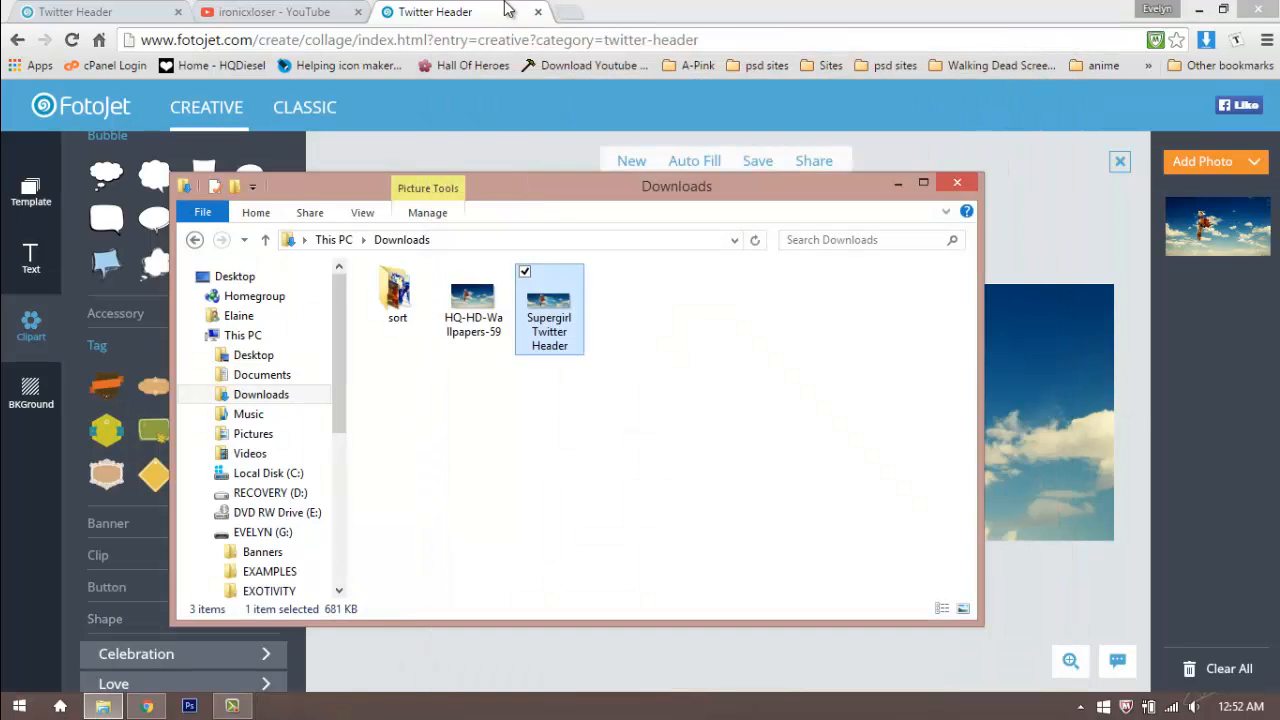
Step: Go to twitter.com in a new browser tab and open the account's own profile for editing
left_click(565, 12)
left_click(565, 12)
type("t")
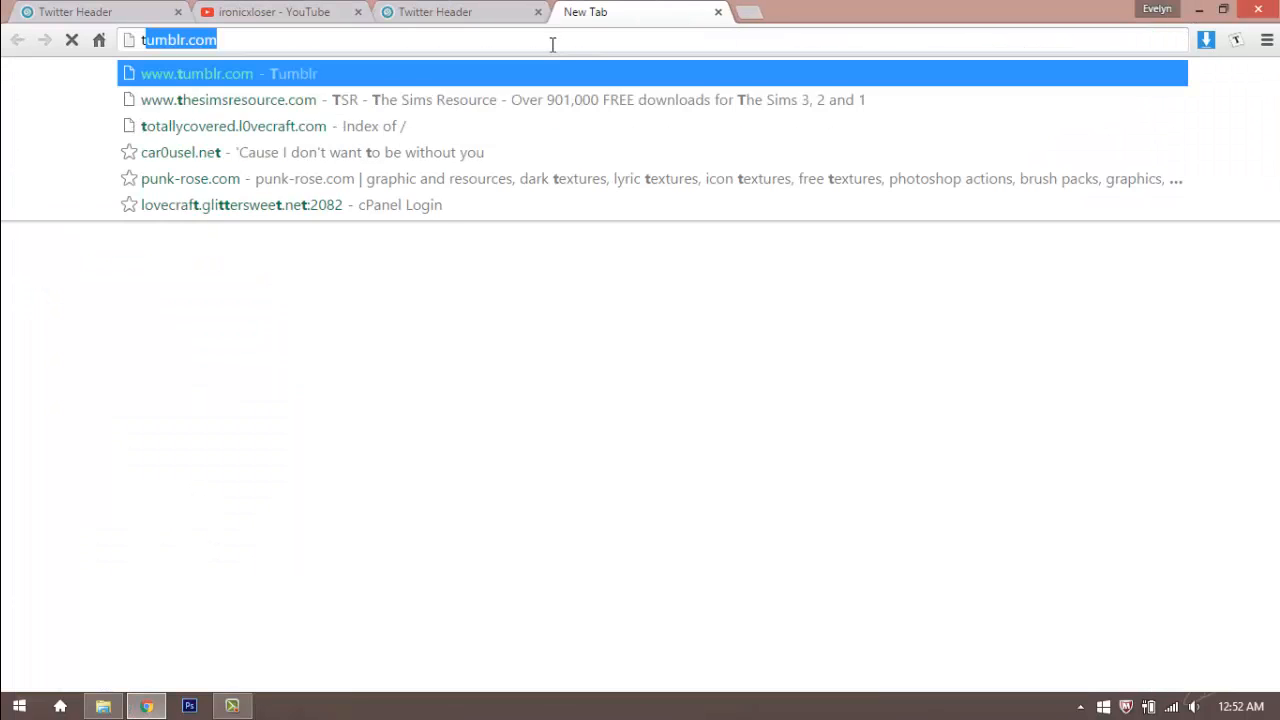
type("witt")
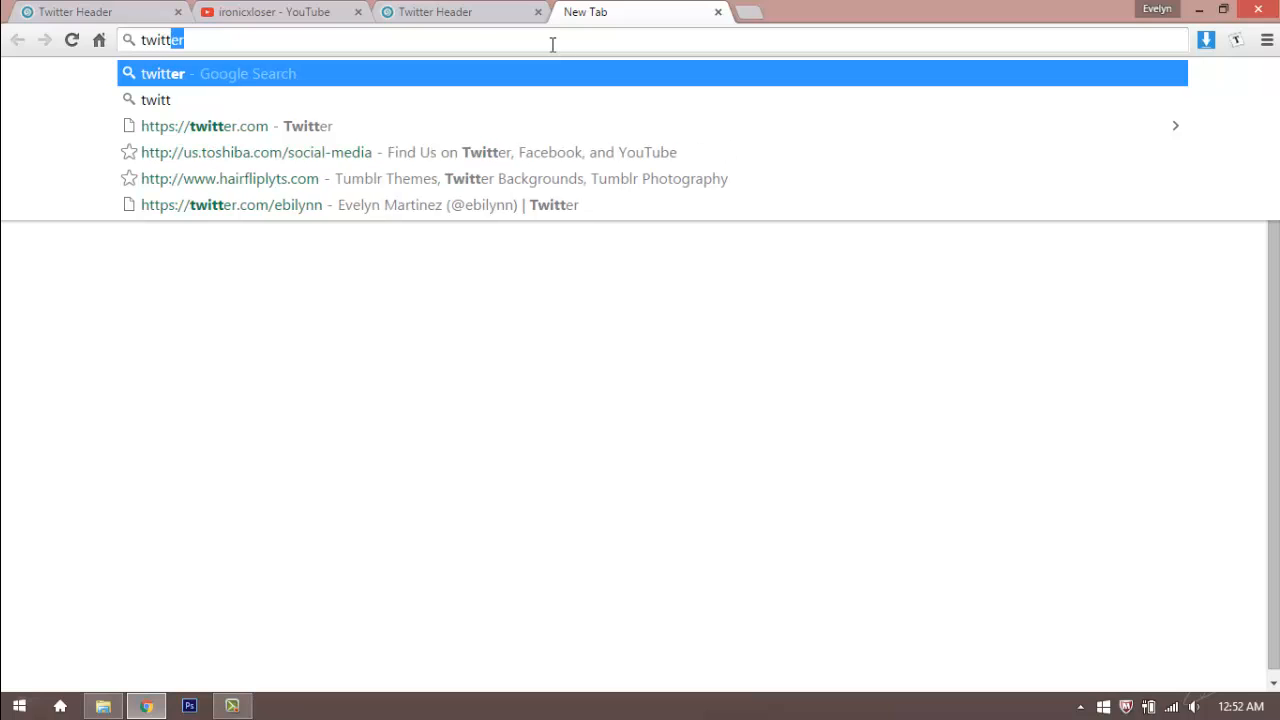
type("er.com")
key("Return")
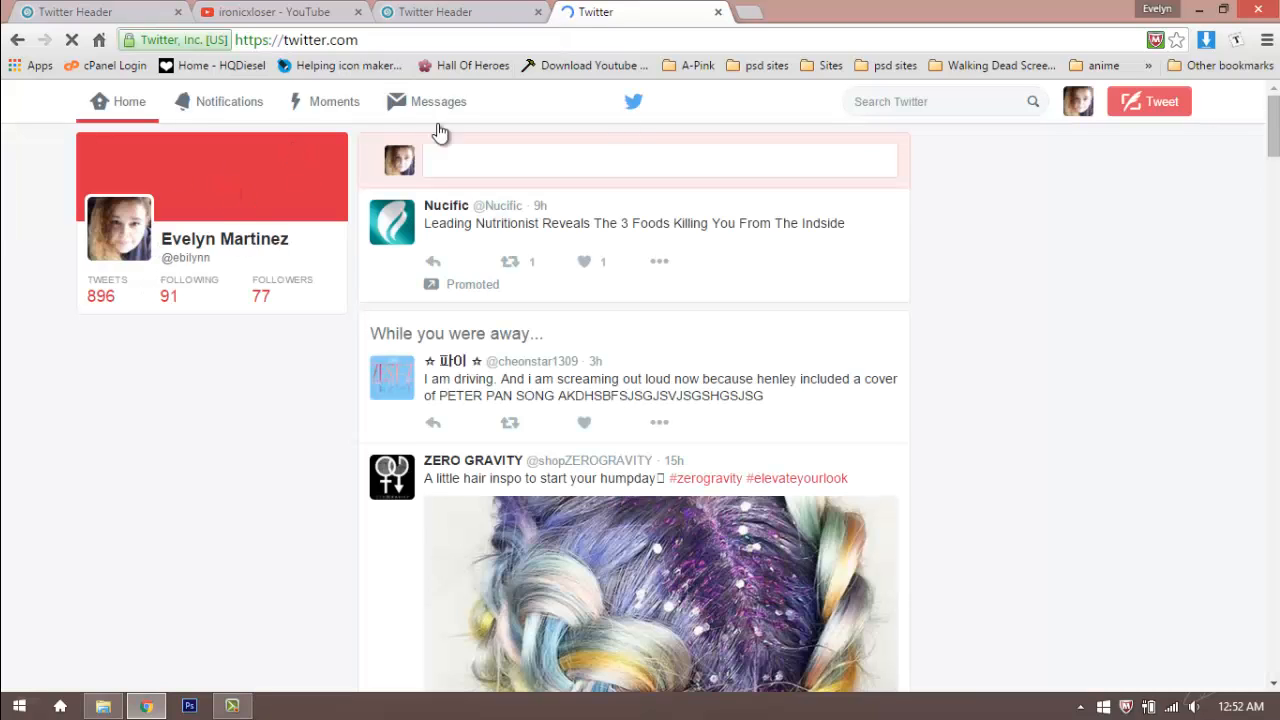
left_click(222, 244)
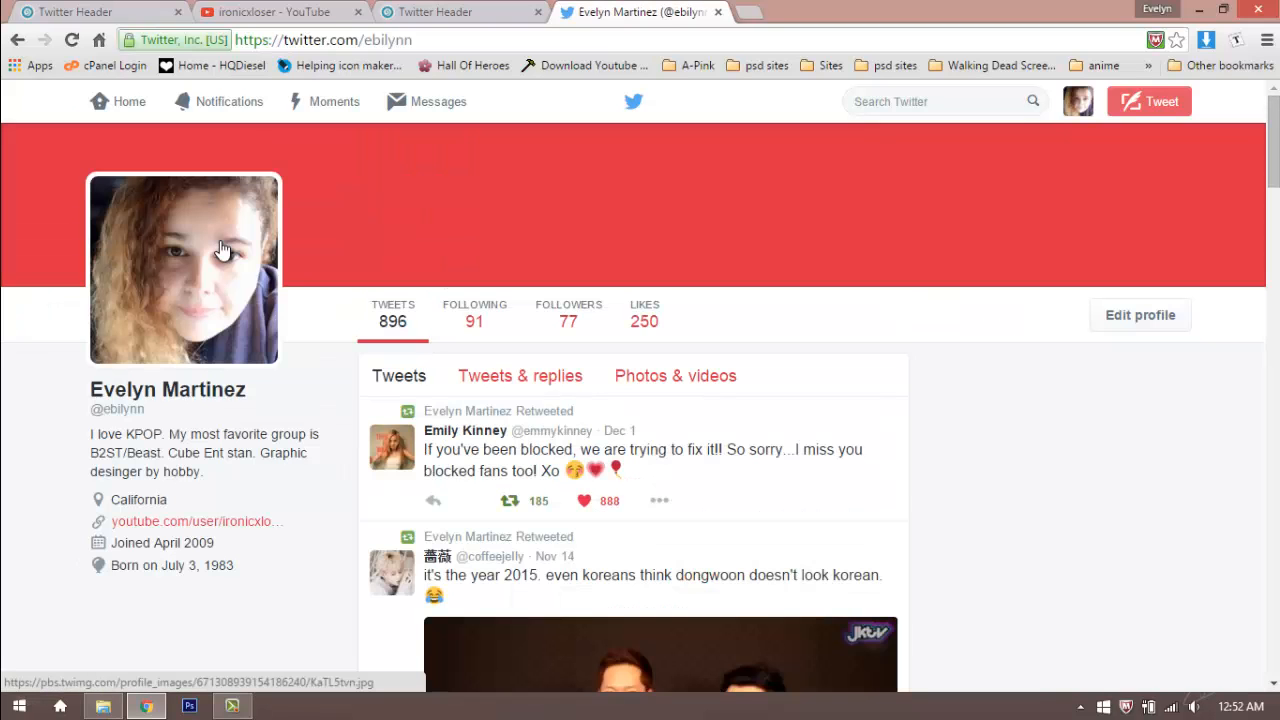
left_click(1138, 316)
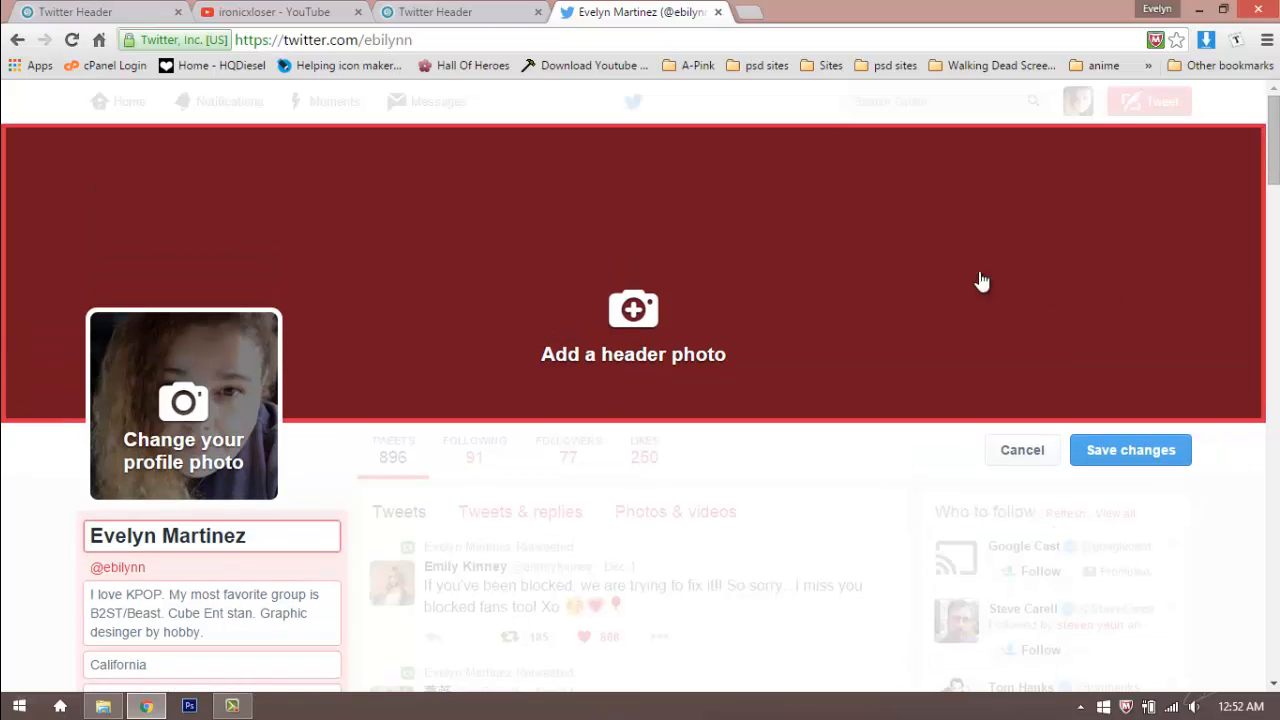
Step: Upload Supergirl Twitter Header from Downloads as the profile's header photo, keeping it at the smallest scale
left_click(652, 320)
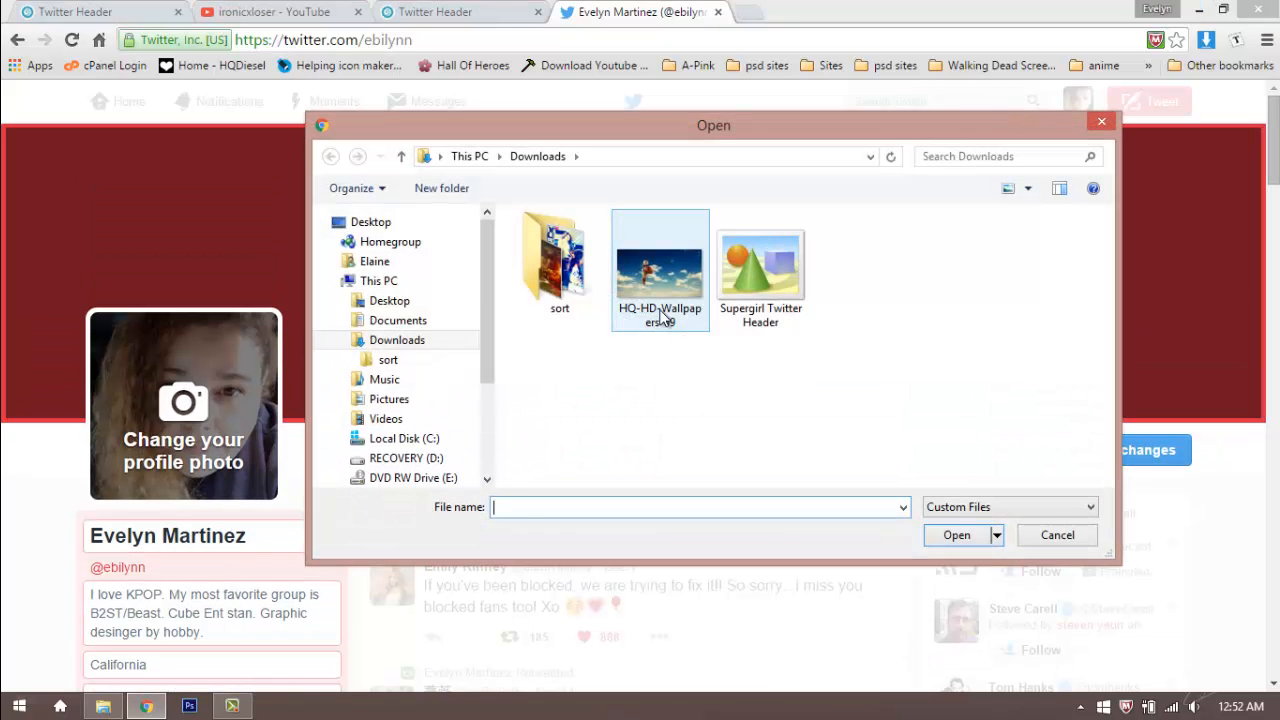
left_click(760, 280)
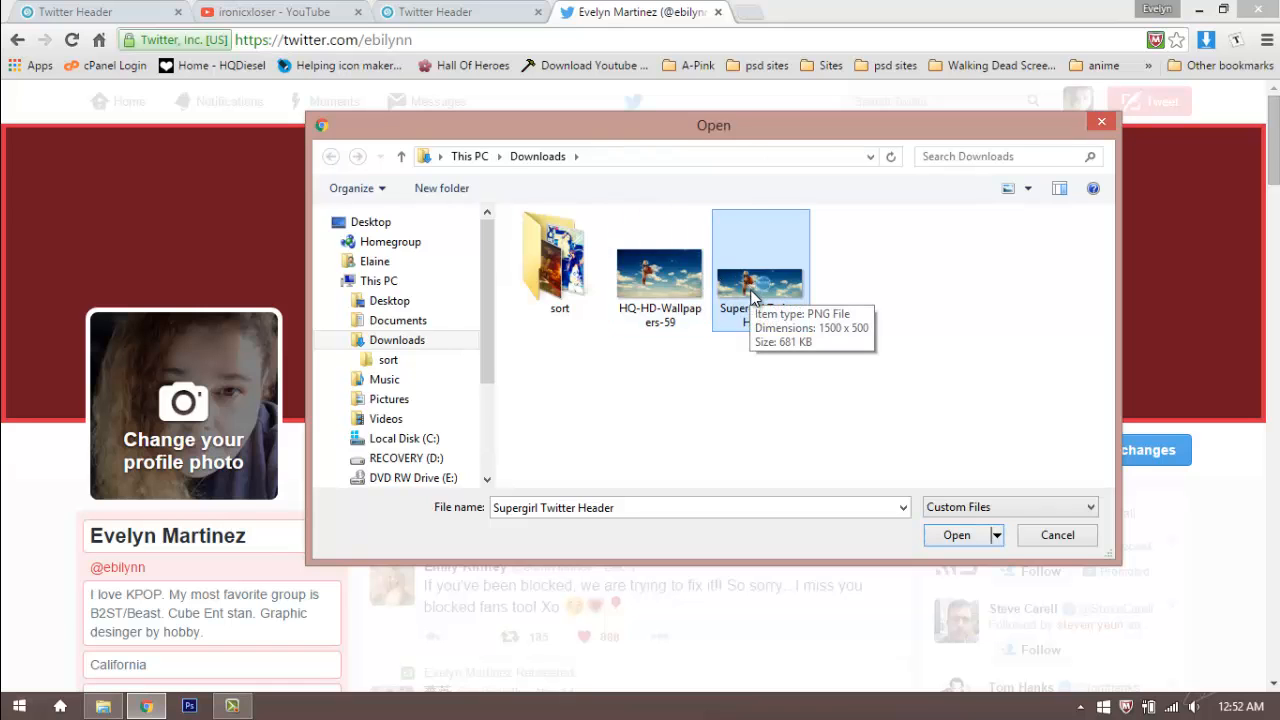
left_click(969, 535)
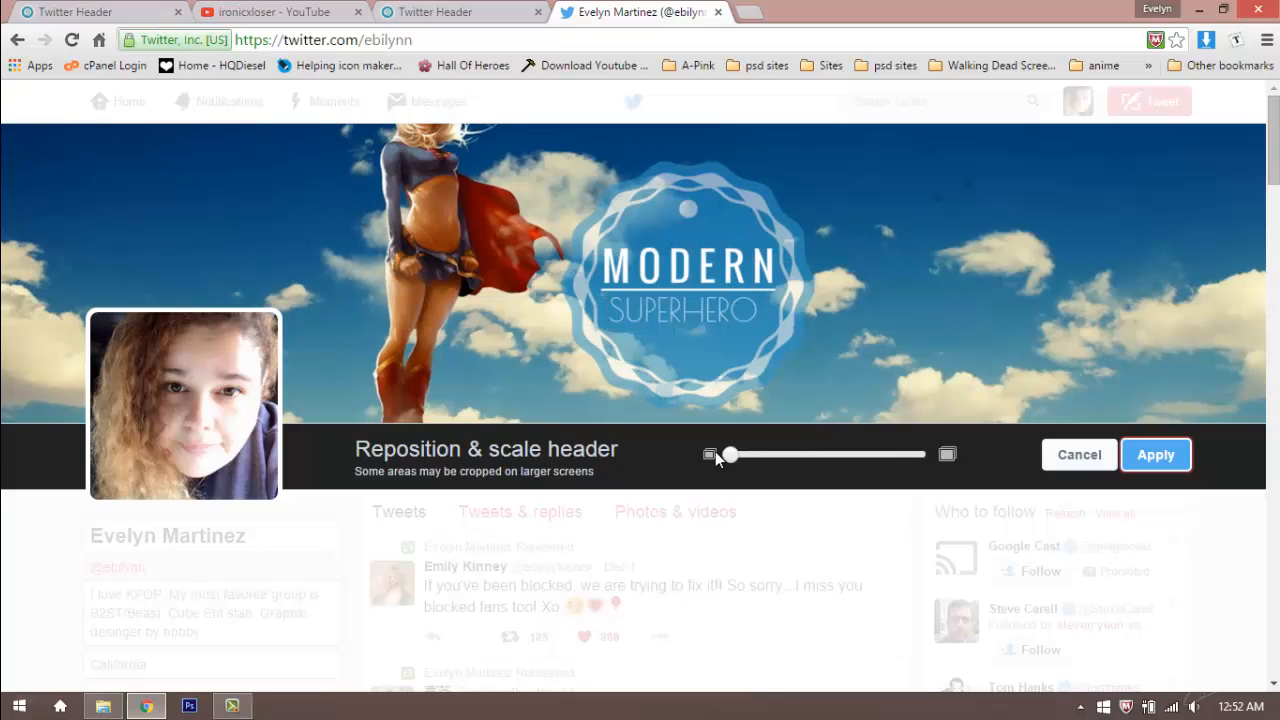
left_click_drag(757, 459, 730, 456)
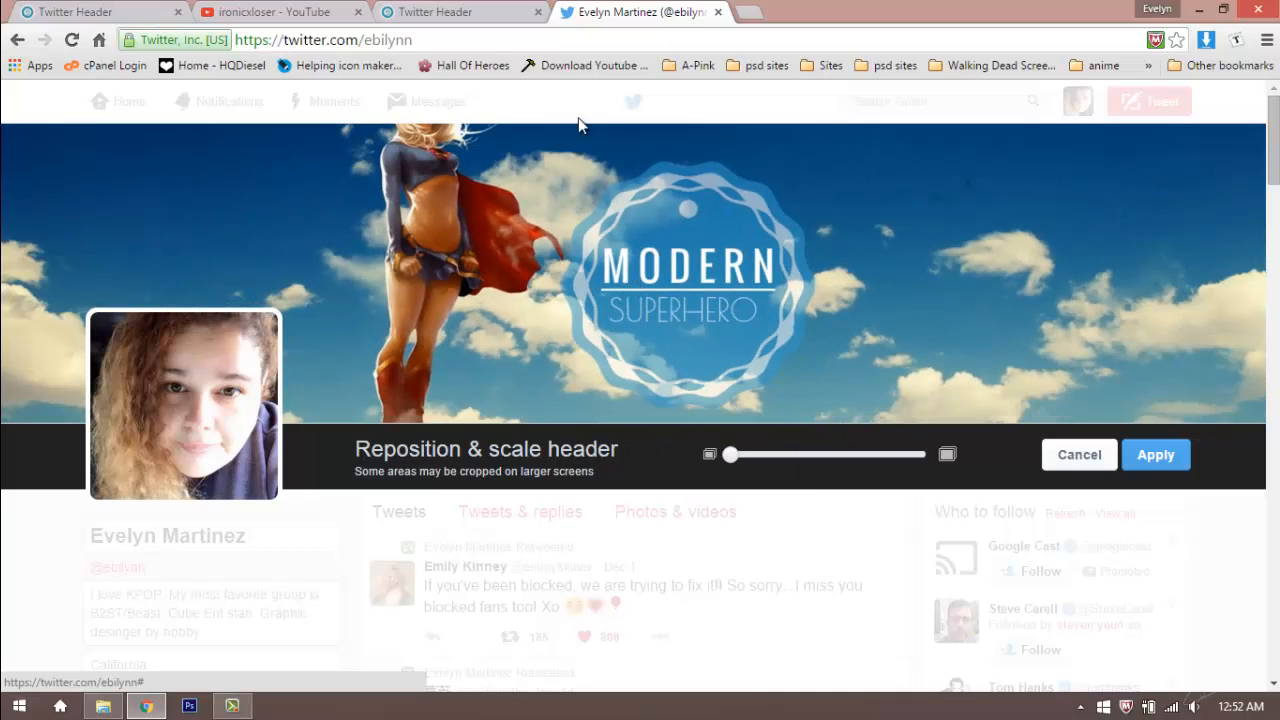
Step: Compare the header's cropping in the Twitter preview with the design in FotoJet
left_click(447, 11)
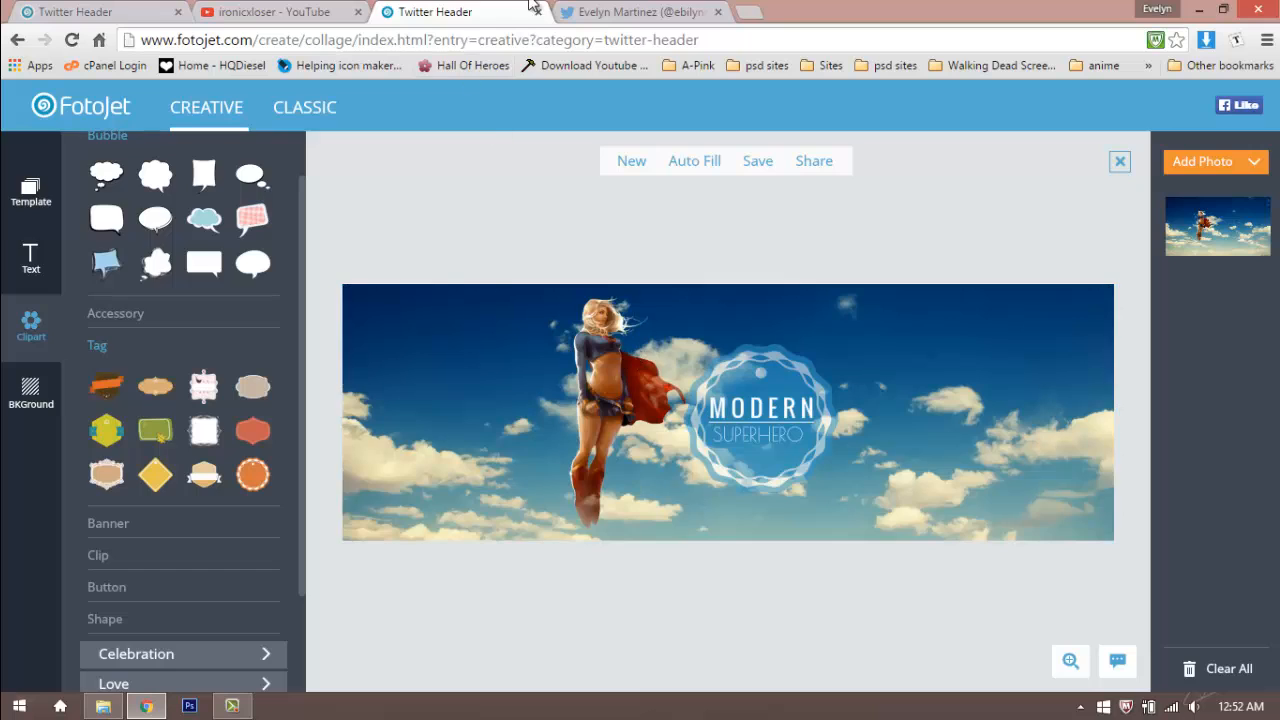
left_click(630, 11)
left_click(447, 11)
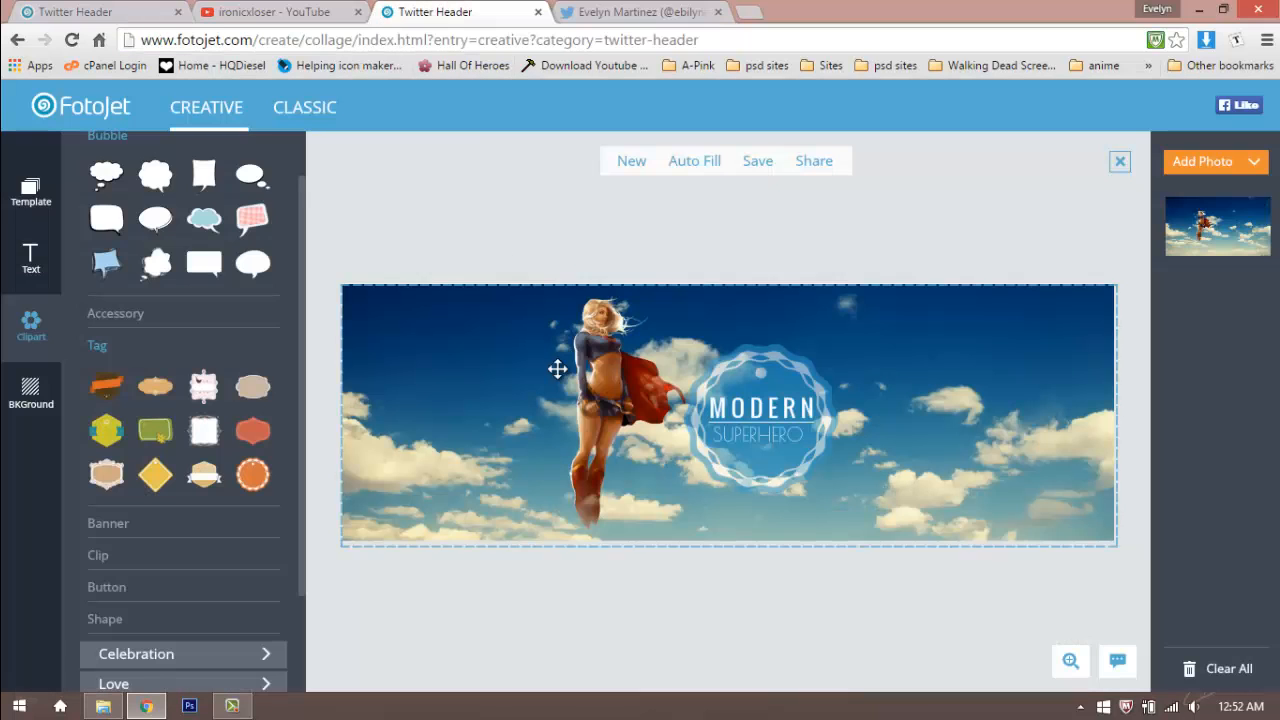
left_click(590, 11)
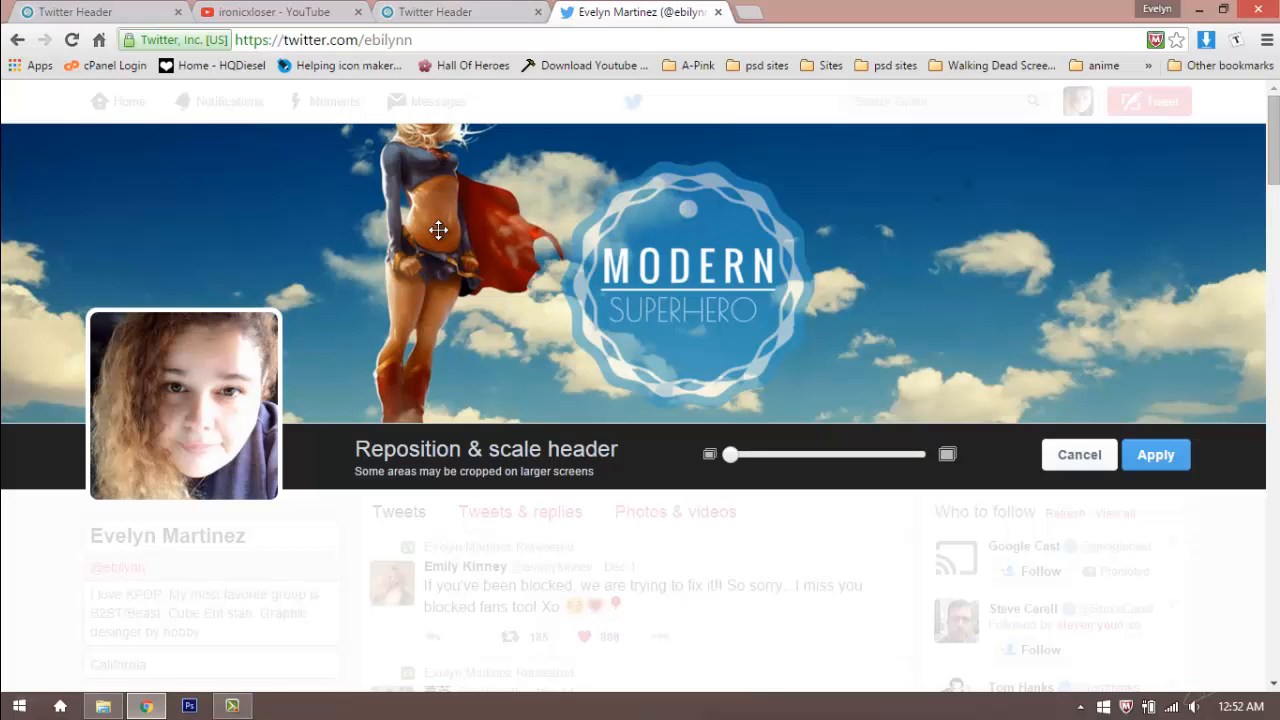
Step: Switch back to FotoJet and move the background photo down on the header canvas
left_click(468, 14)
left_click(483, 346)
left_click_drag(483, 346, 480, 383)
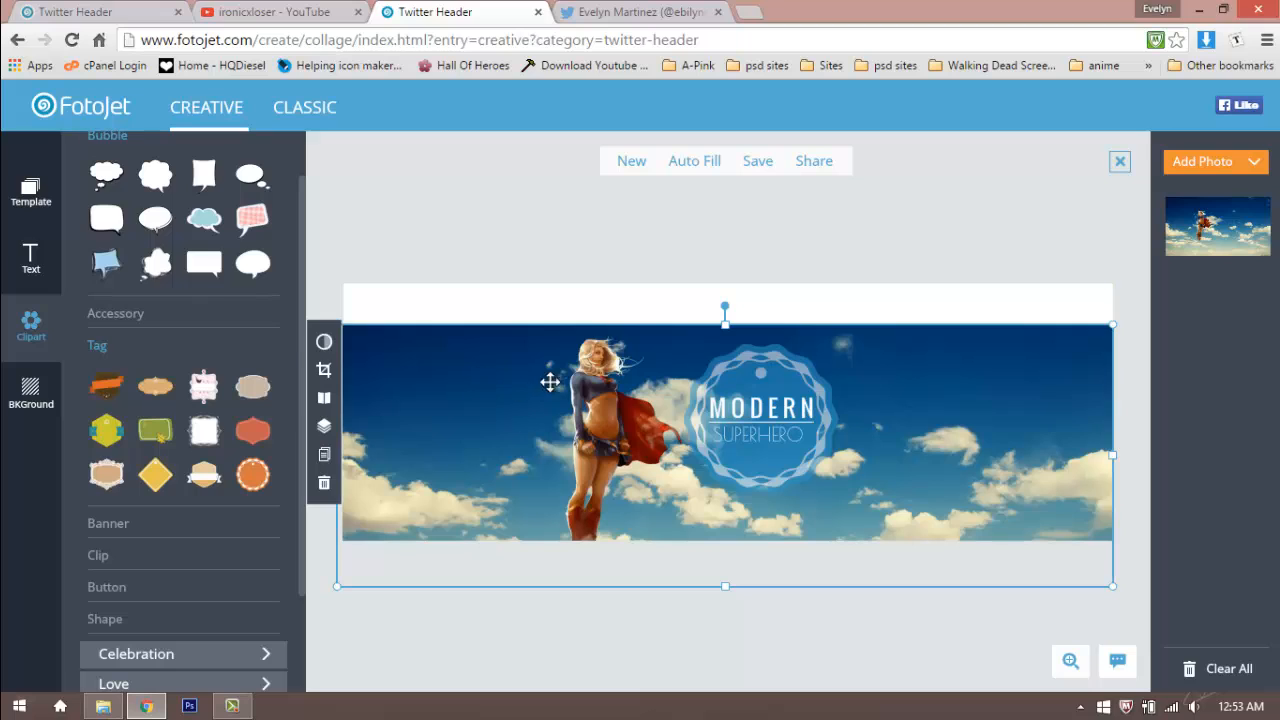
mouse_move(677, 340)
left_mouse_down()
mouse_move(666, 309)
mouse_move(671, 341)
left_mouse_up()
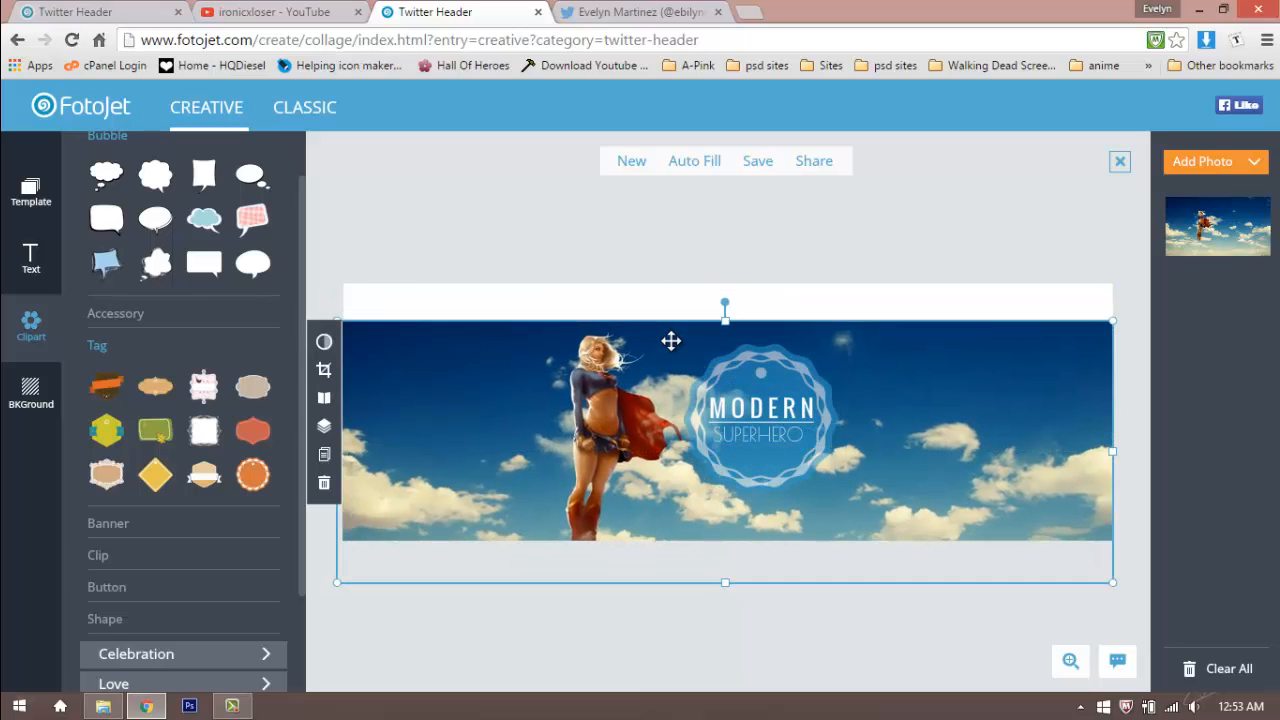
Step: Add another copy of the superhero photo to the canvas and enlarge and position it to cover the whole header
left_click(1219, 242)
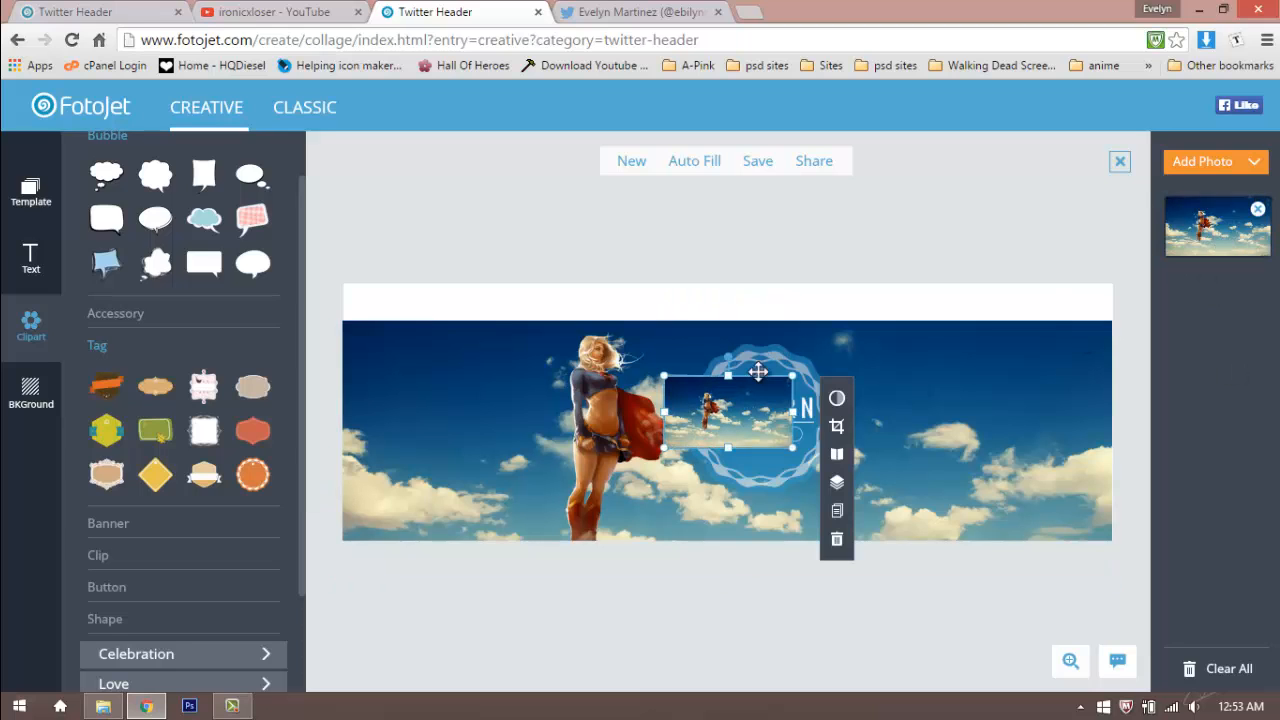
left_click_drag(822, 485, 1150, 658)
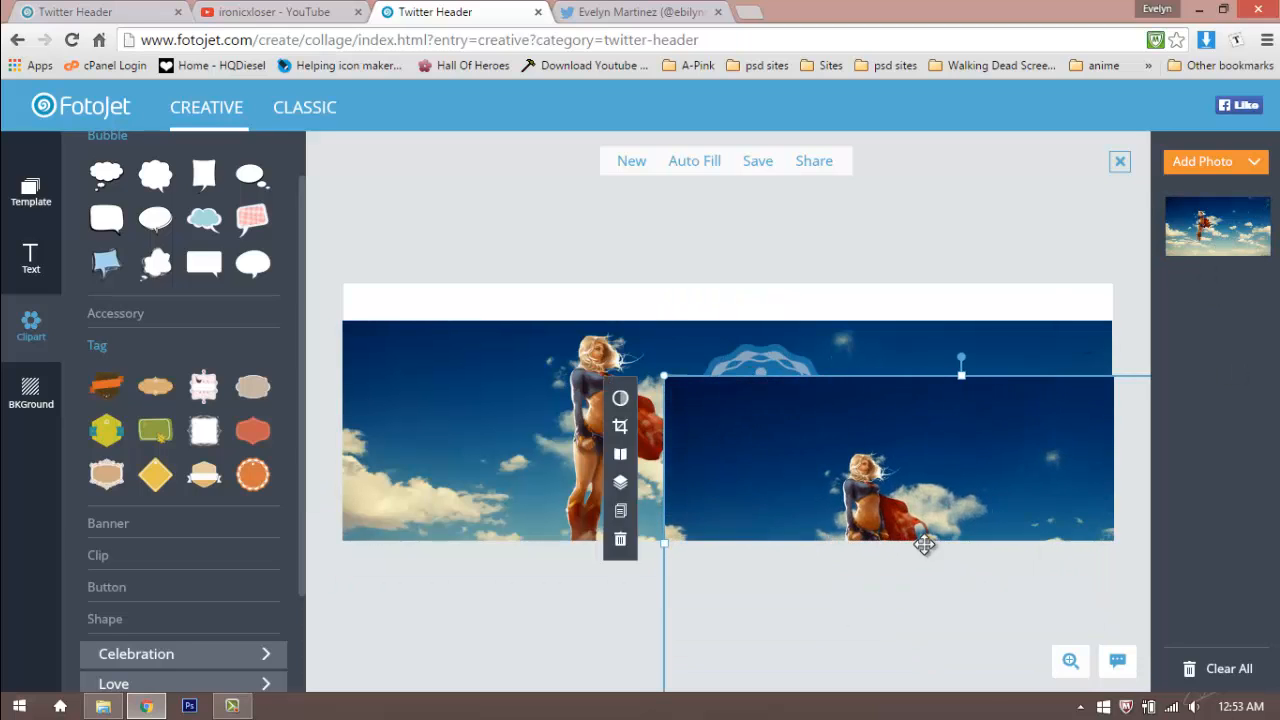
left_click_drag(923, 537, 727, 461)
left_click_drag(1020, 606, 1140, 632)
left_click_drag(727, 455, 618, 423)
right_click(1010, 345)
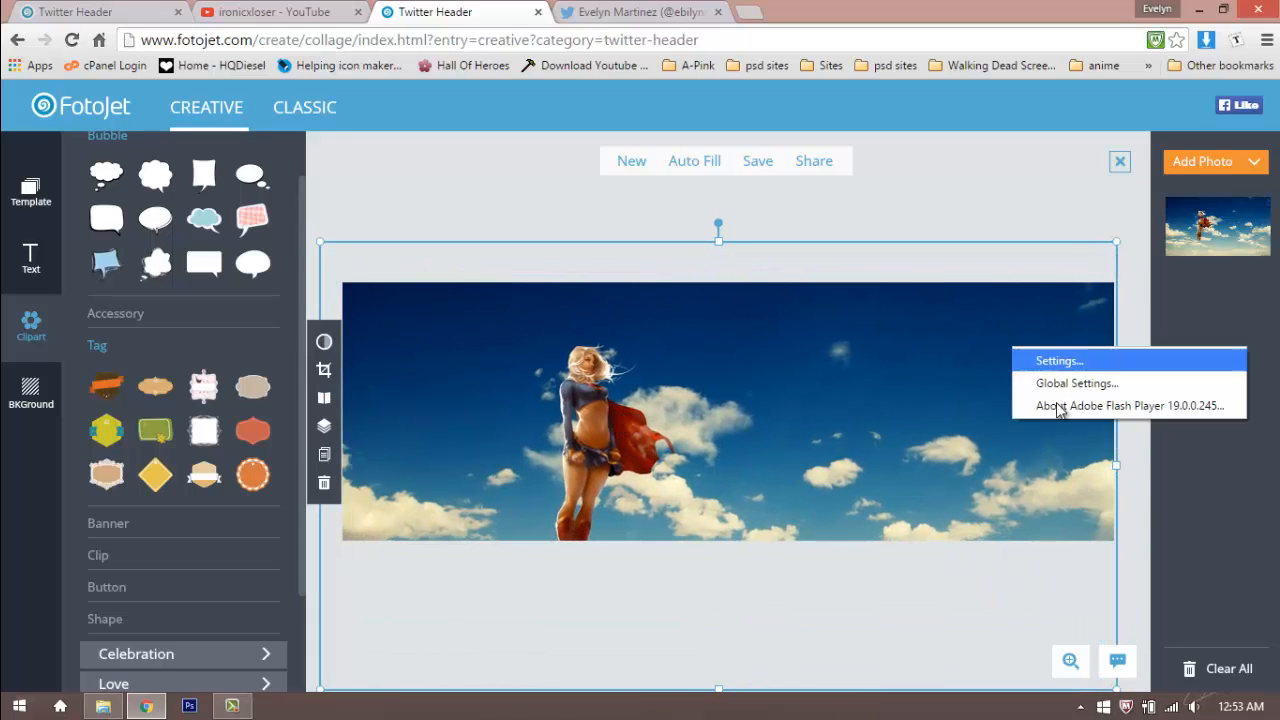
Step: Layer the enlarged photo copy behind the badge and text but in front of the original background photo
left_click(324, 425)
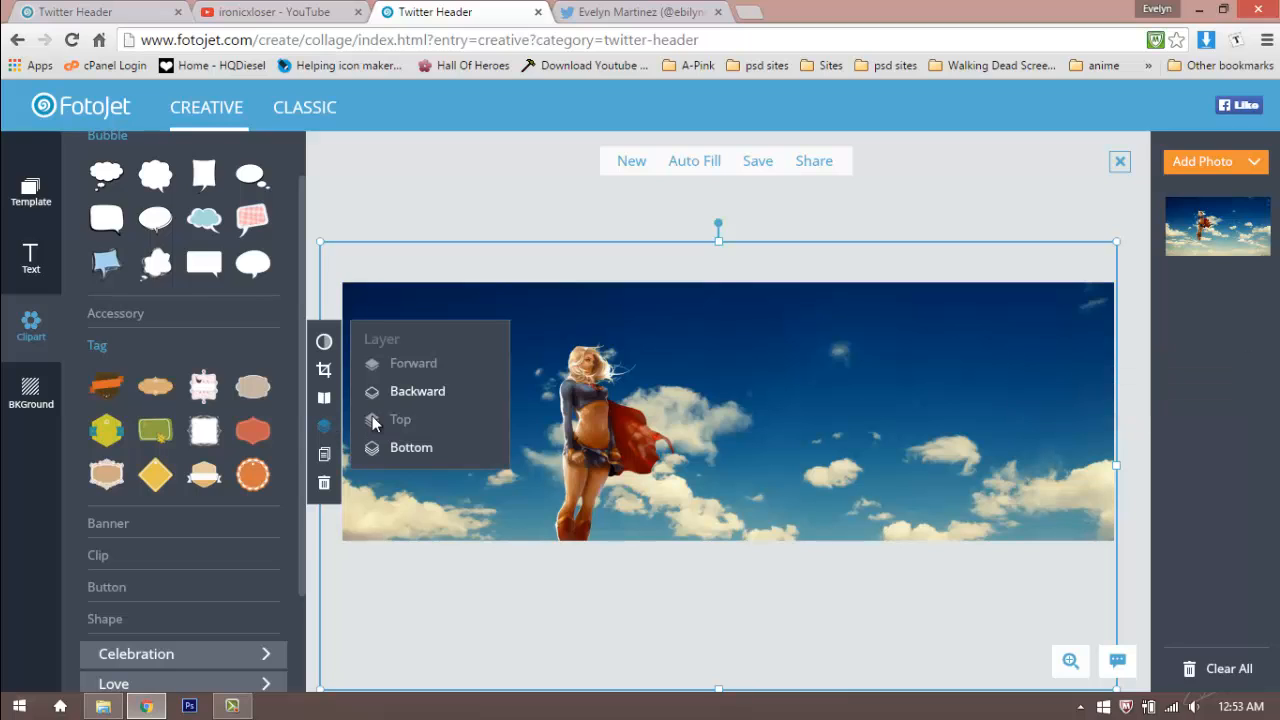
left_click(407, 395)
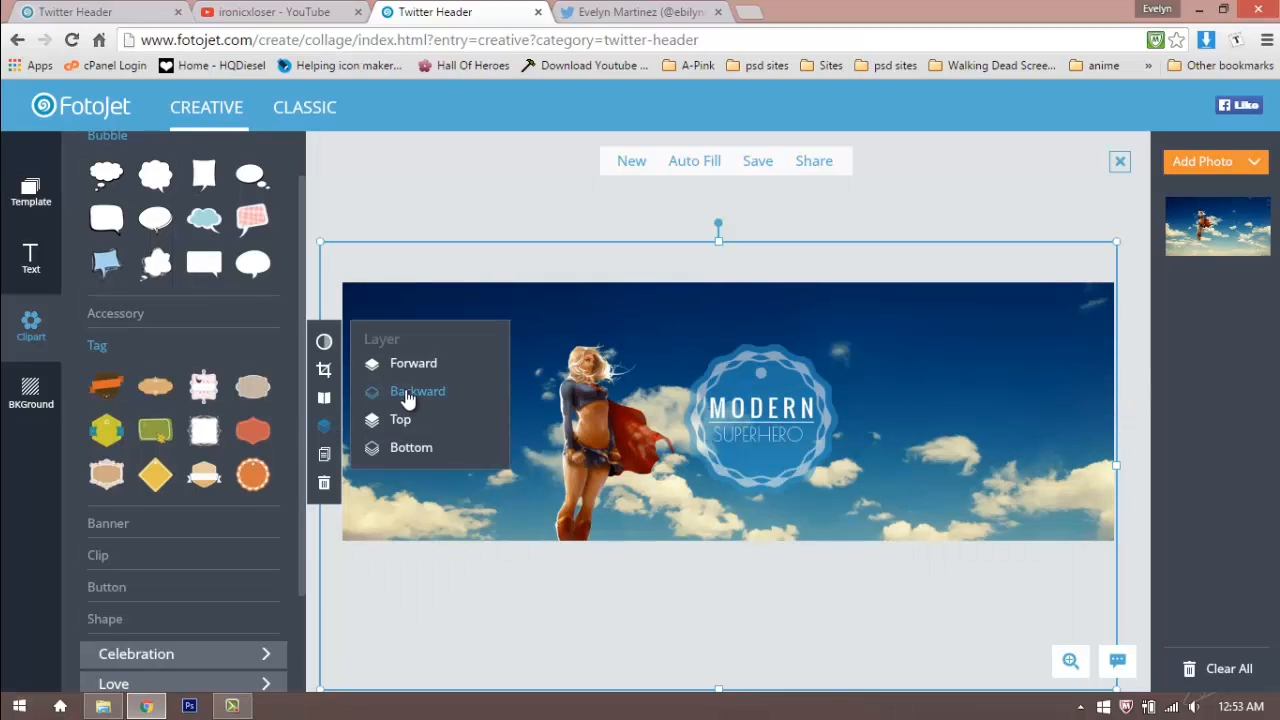
left_click(405, 389)
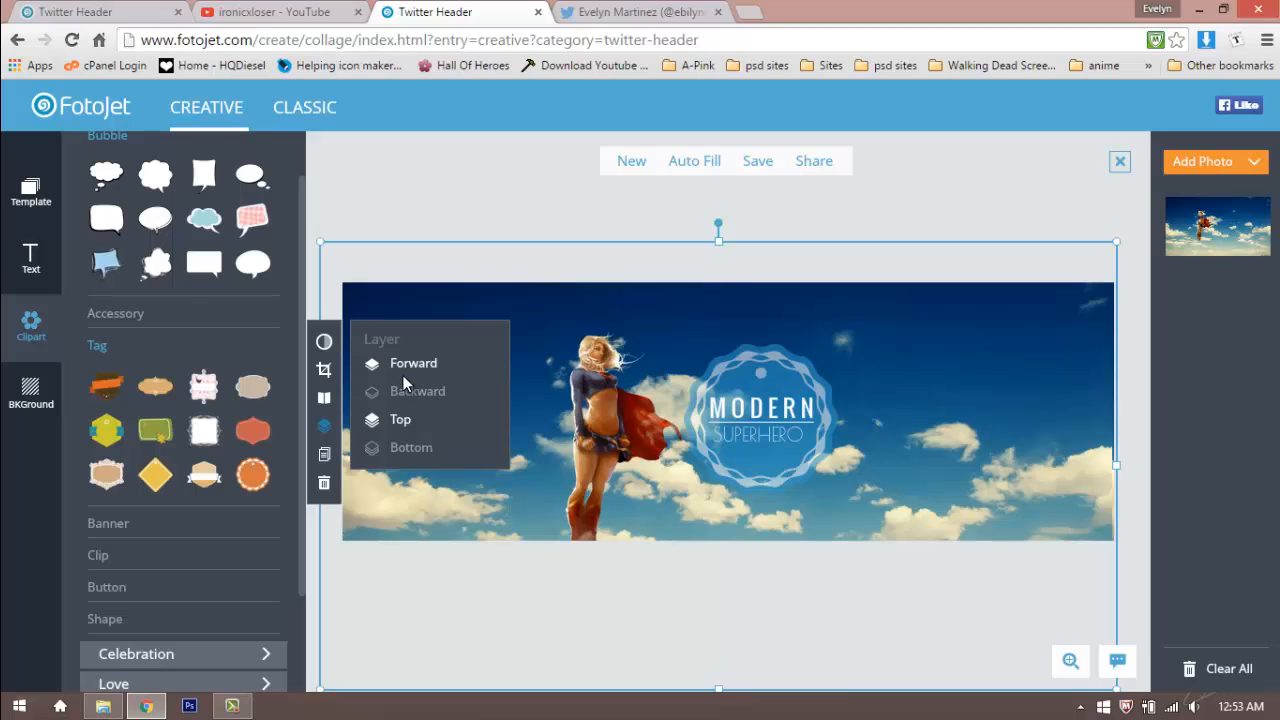
left_click(402, 363)
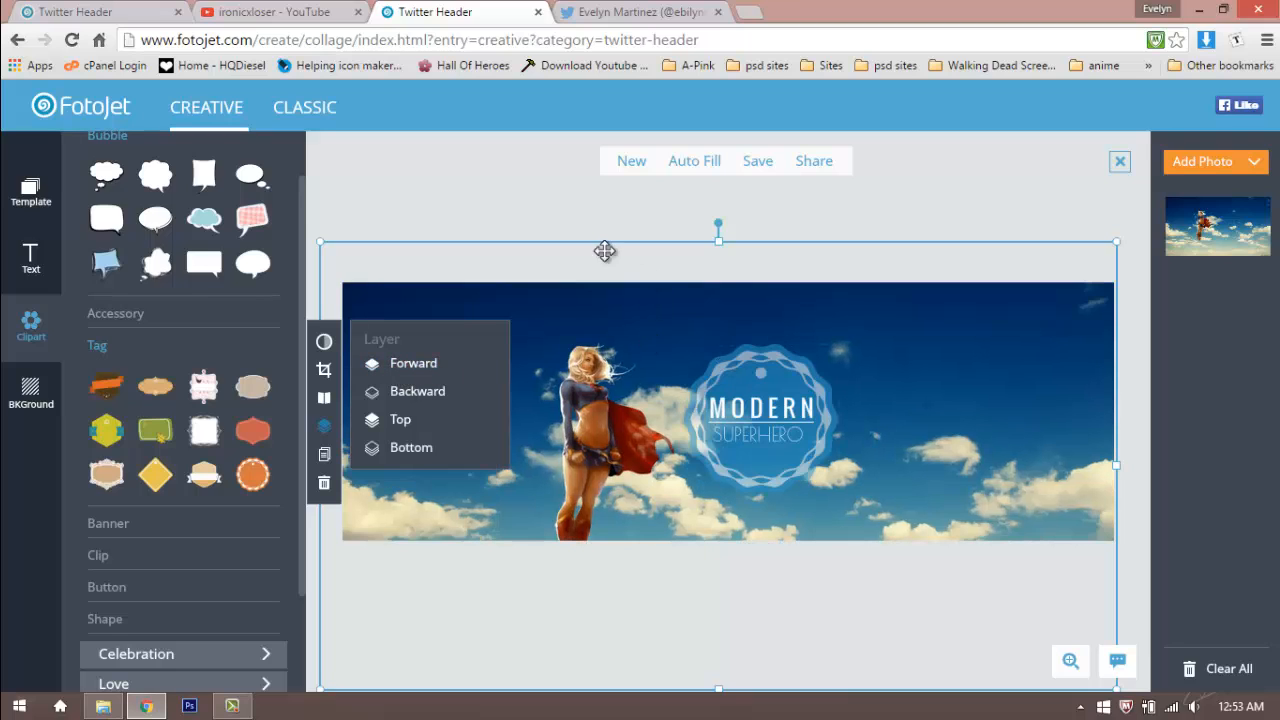
left_click(571, 201)
Step: Move the enlarged photo slightly right and set its exposure to 13, brightness to -13, contrast to -10, saturation to -15 and hue to -6
left_click(609, 436)
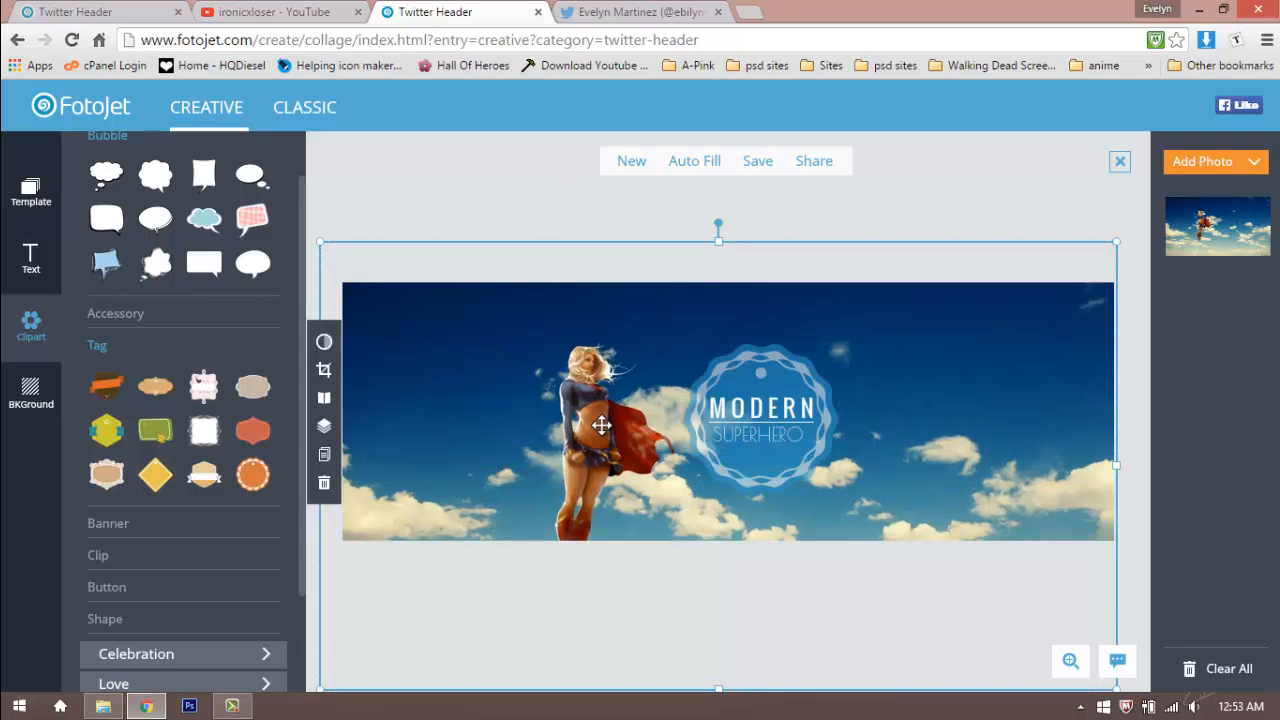
mouse_move(609, 436)
left_mouse_down()
mouse_move(606, 423)
mouse_move(617, 426)
left_mouse_up()
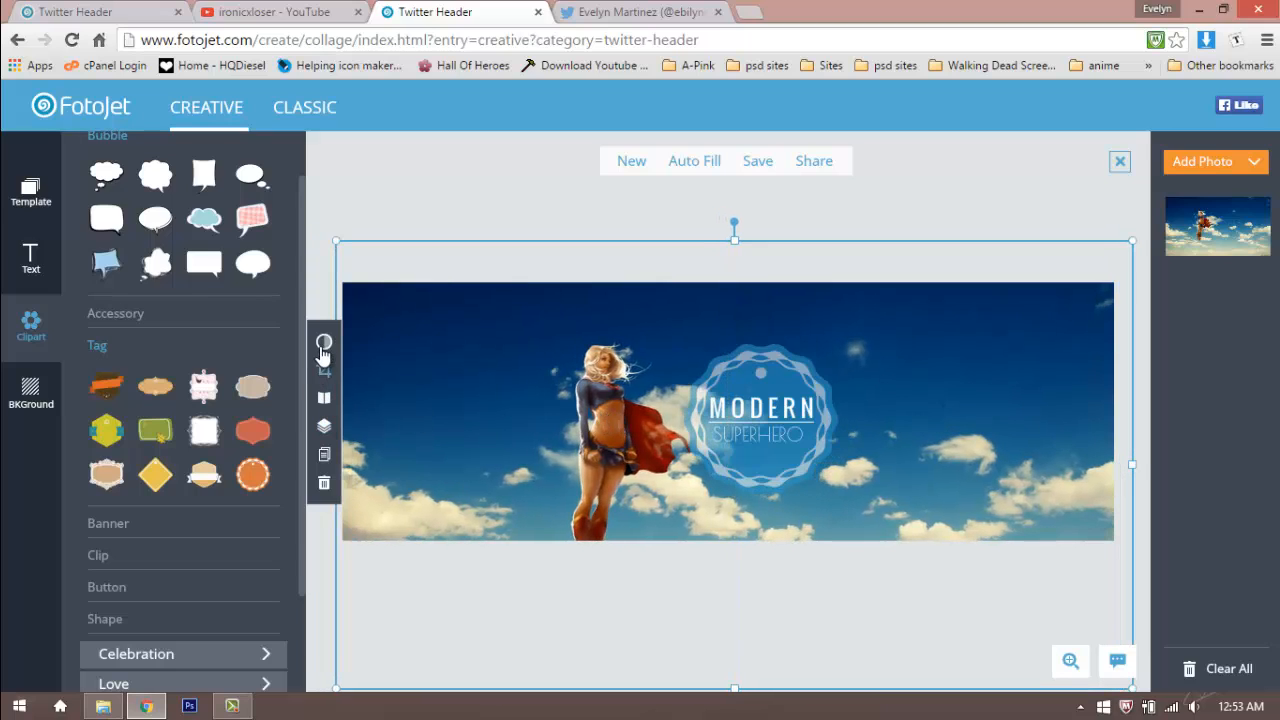
left_click(323, 344)
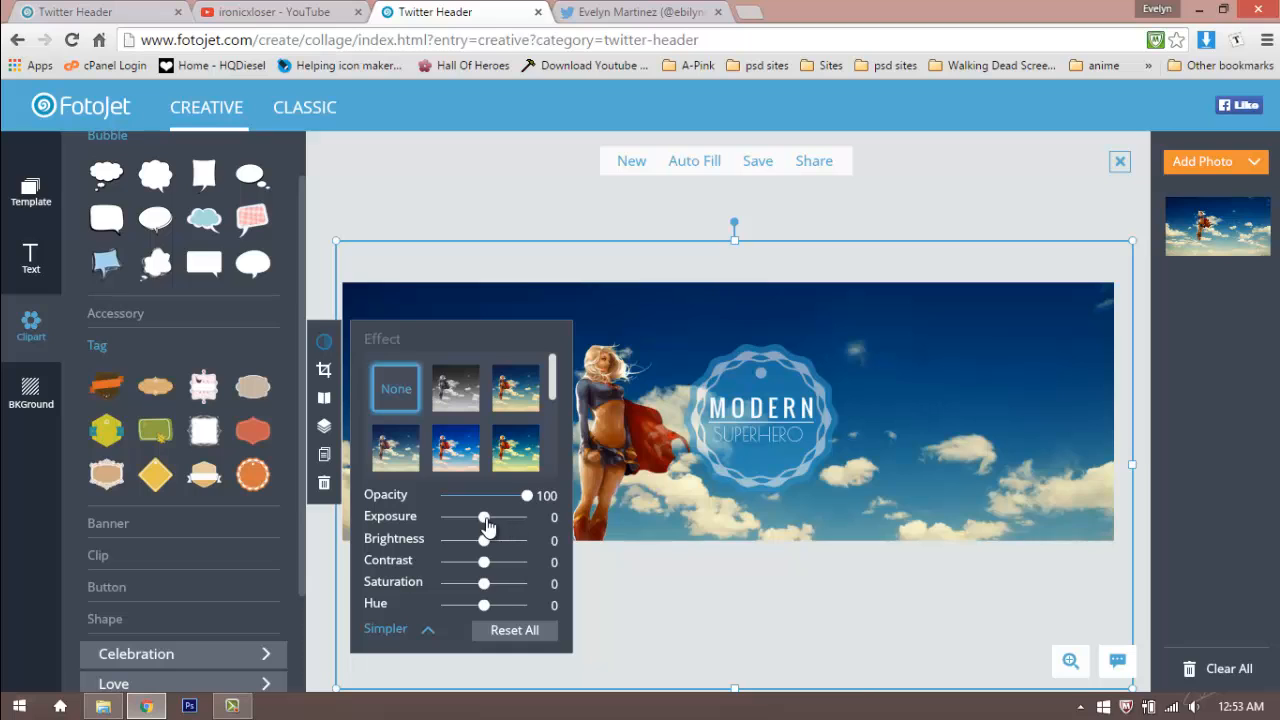
left_click_drag(486, 518, 478, 594)
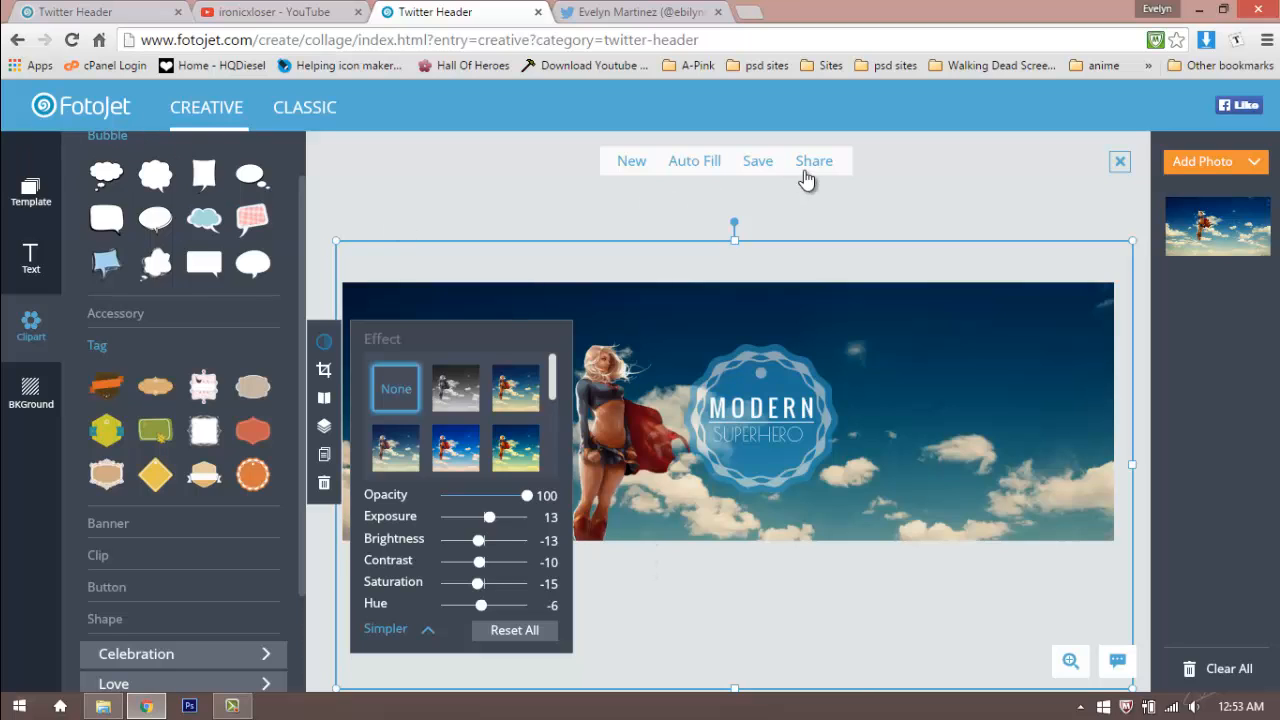
Step: Save the revised header as the PNG file FotoJet Collage in the Downloads folder
left_click(770, 166)
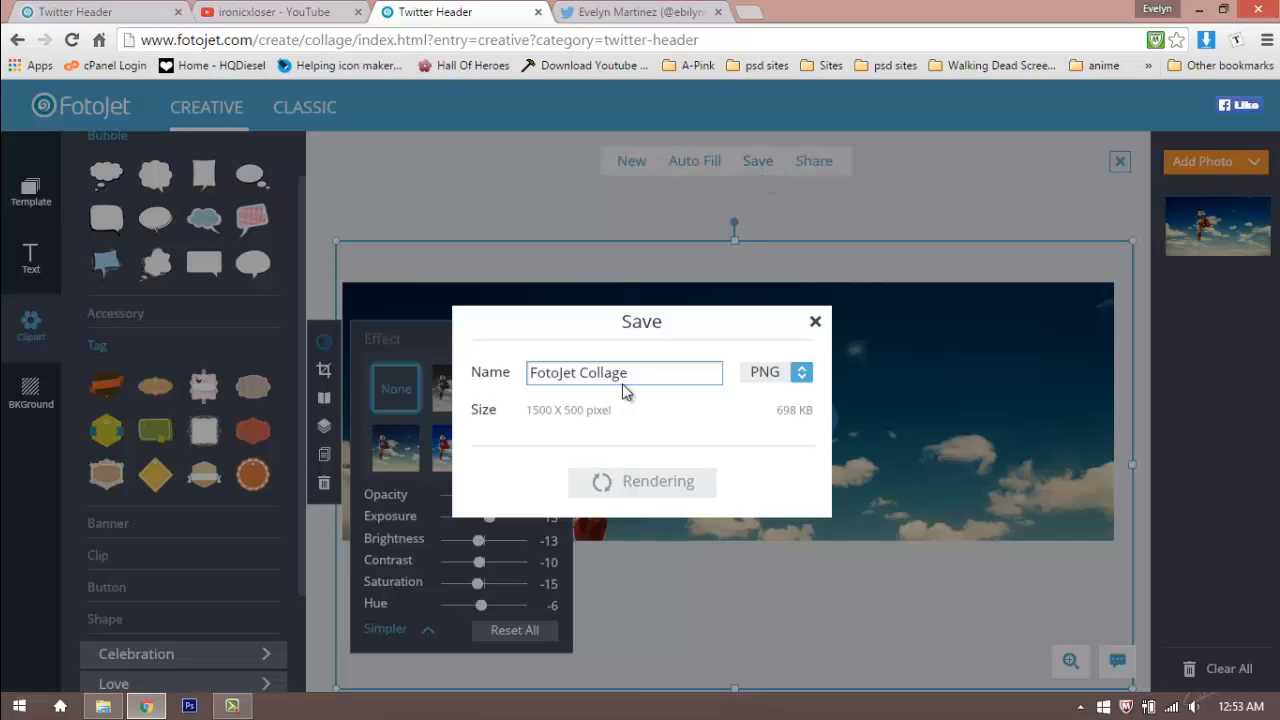
left_click(660, 487)
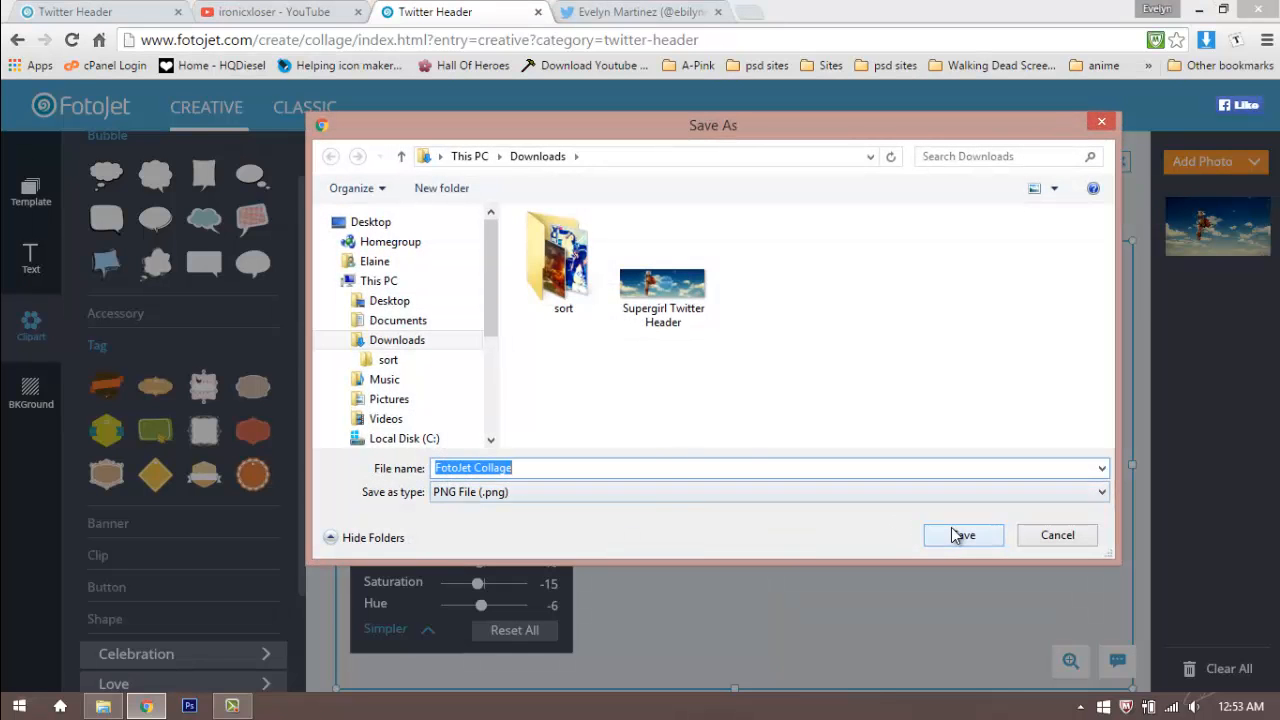
left_click(958, 534)
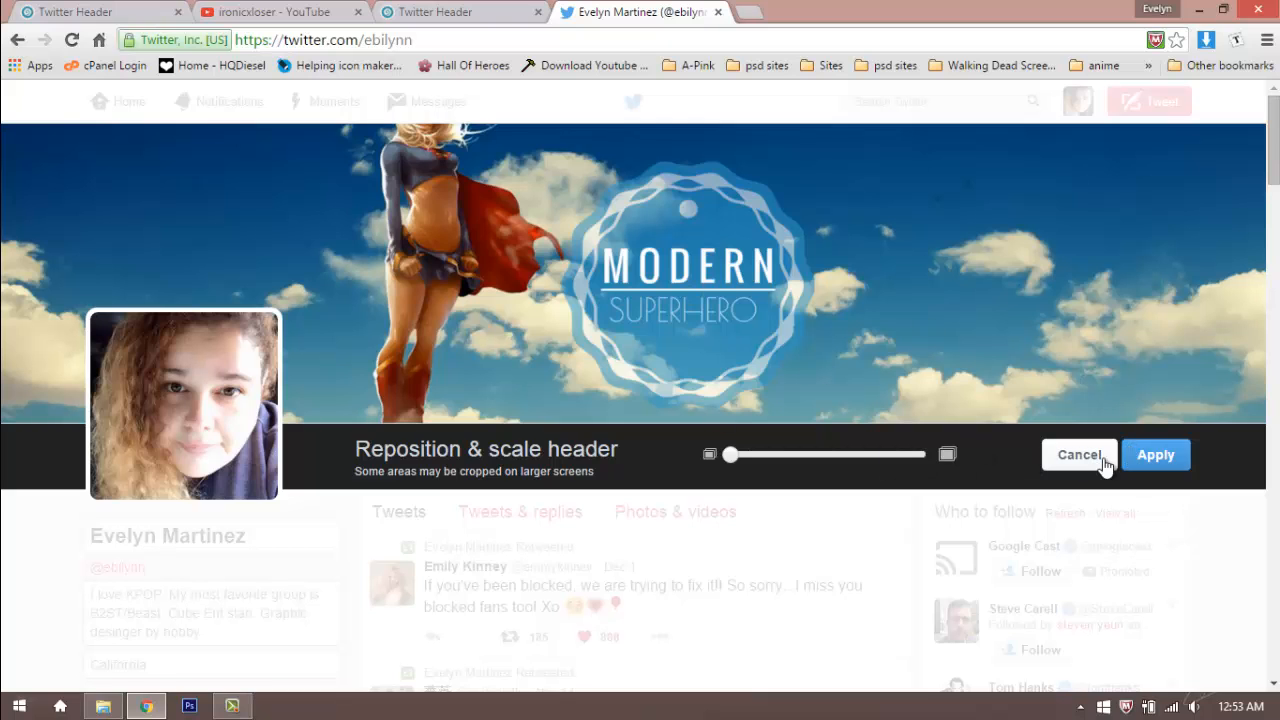
Step: Discard the earlier header upload on Twitter, then upload the FotoJet Collage image as the header photo and apply it
left_click(1089, 457)
left_click(631, 312)
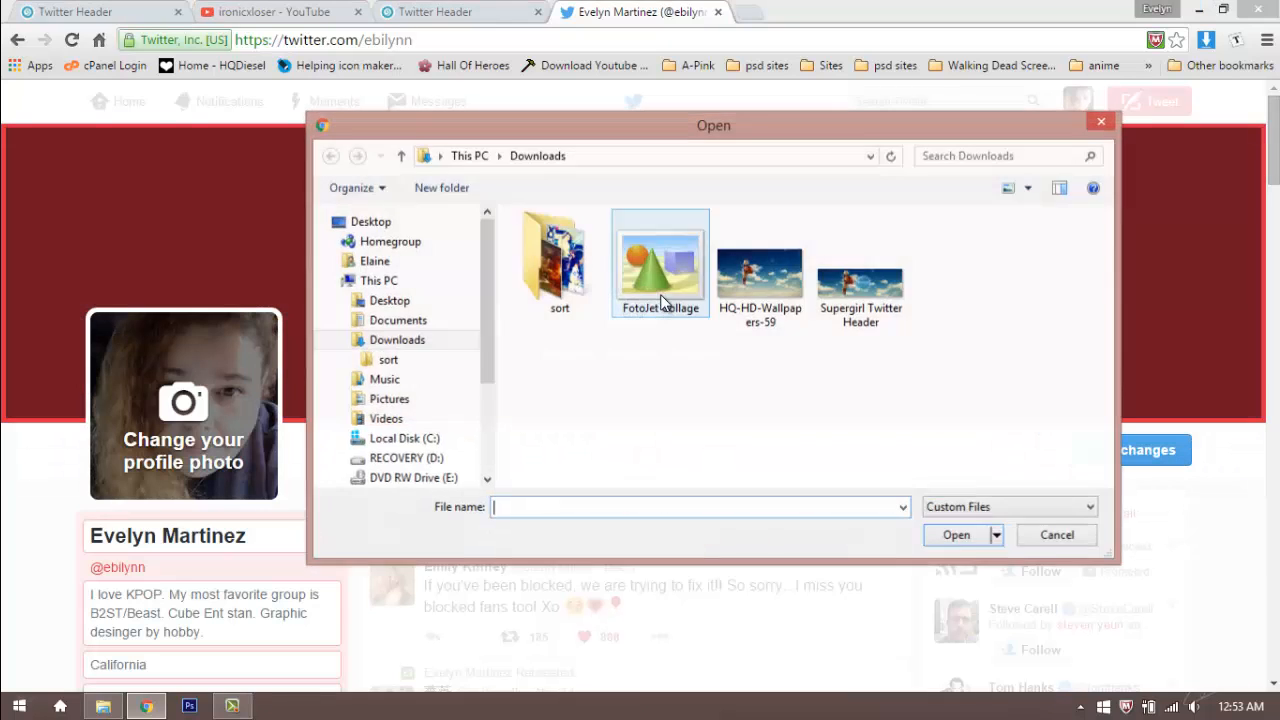
double_click(686, 292)
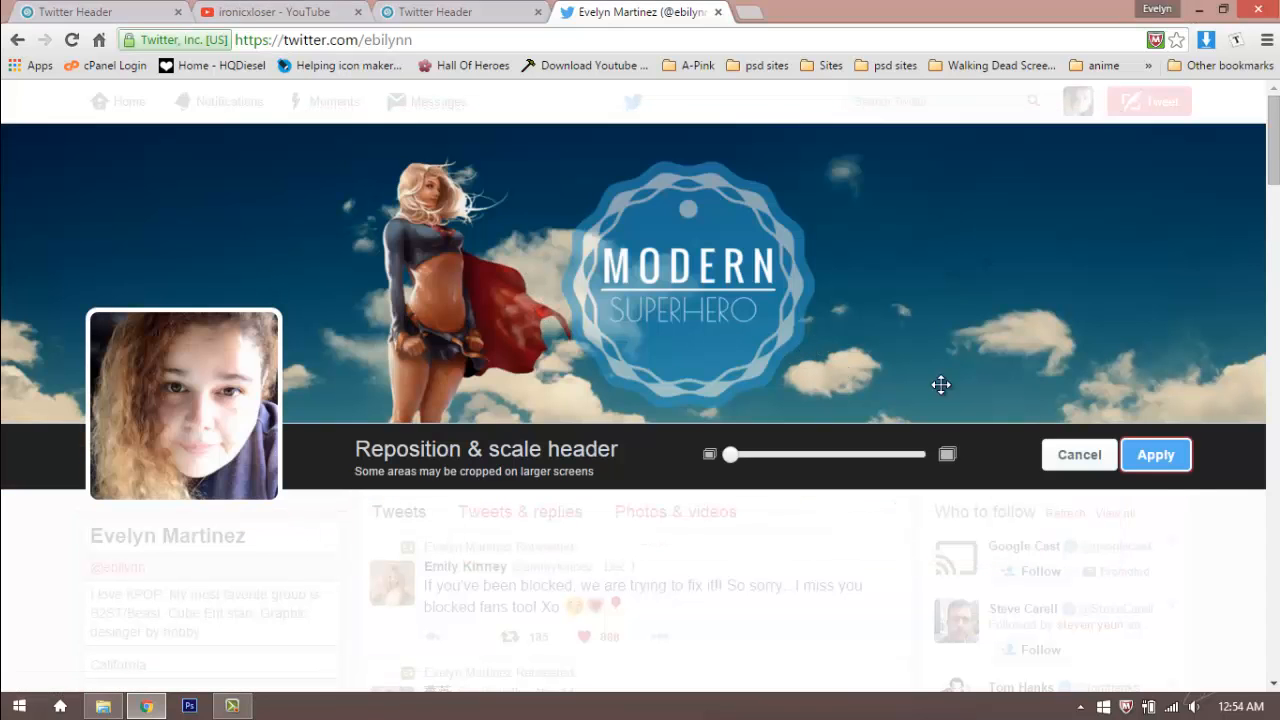
left_click(1164, 461)
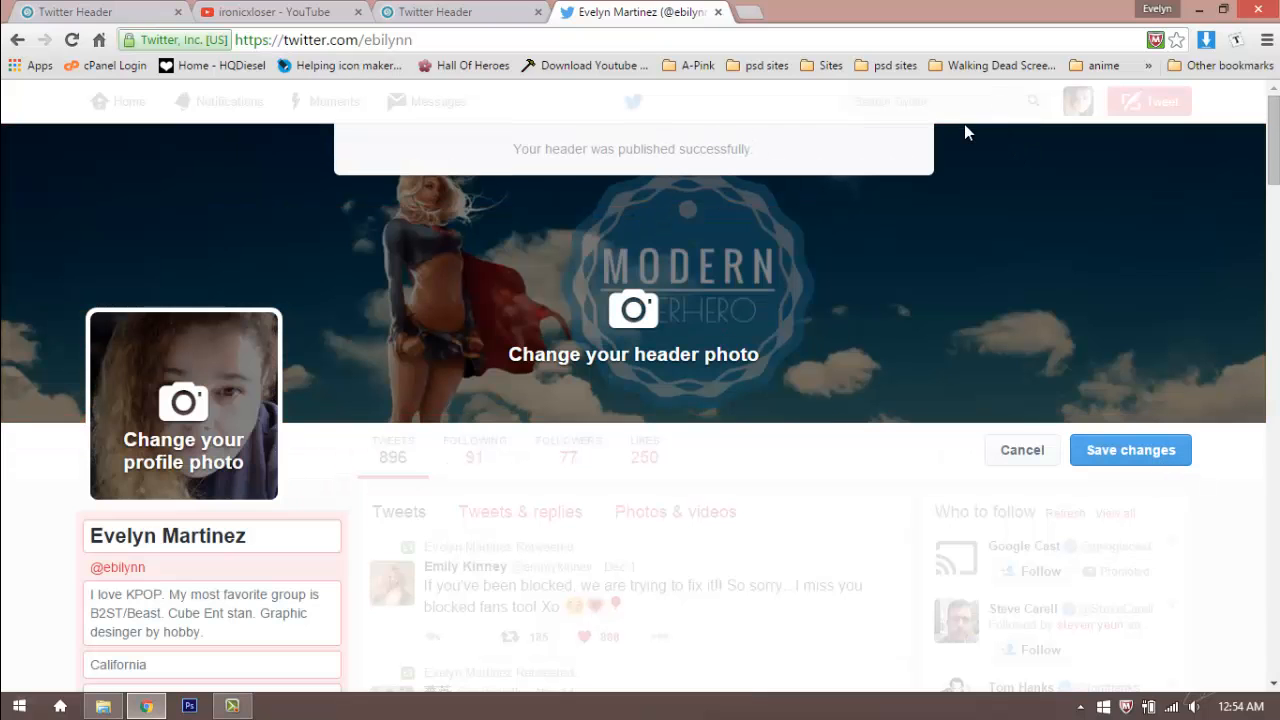
Step: Switch back to FotoJet, open its home page and look through the collage, card, social media and other design types offered
left_click(452, 9)
left_click(118, 9)
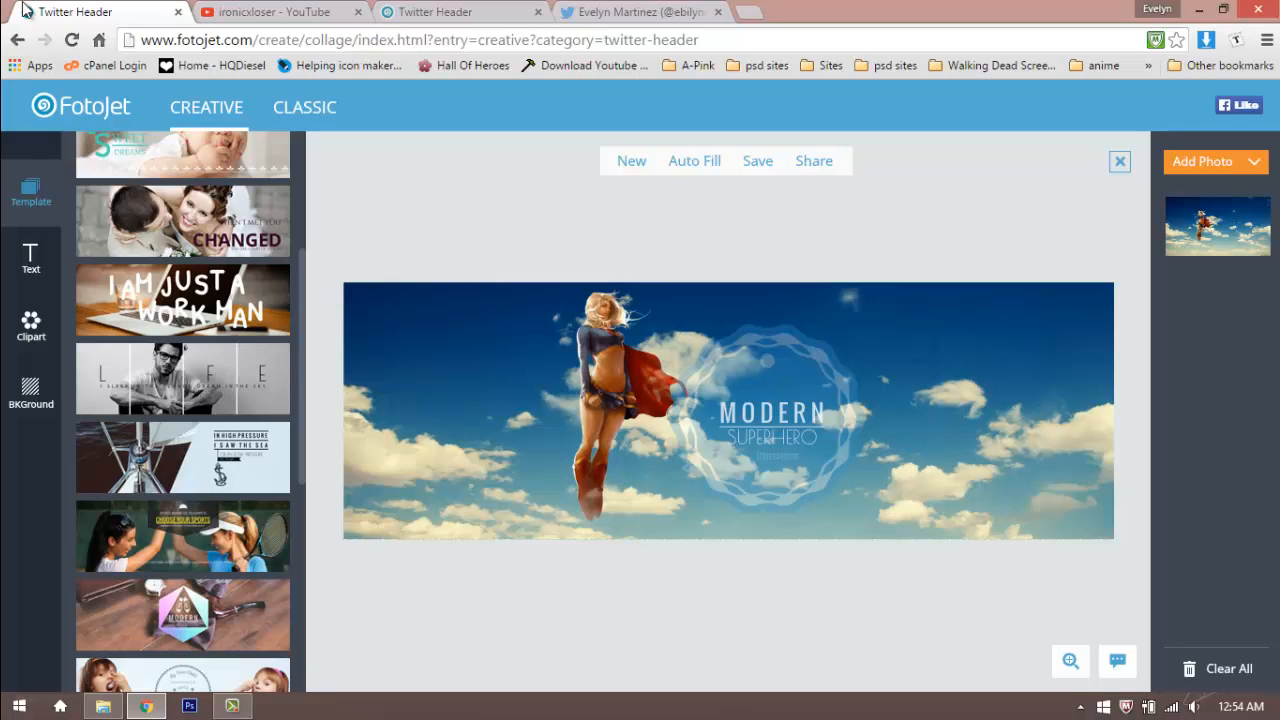
left_click(72, 106)
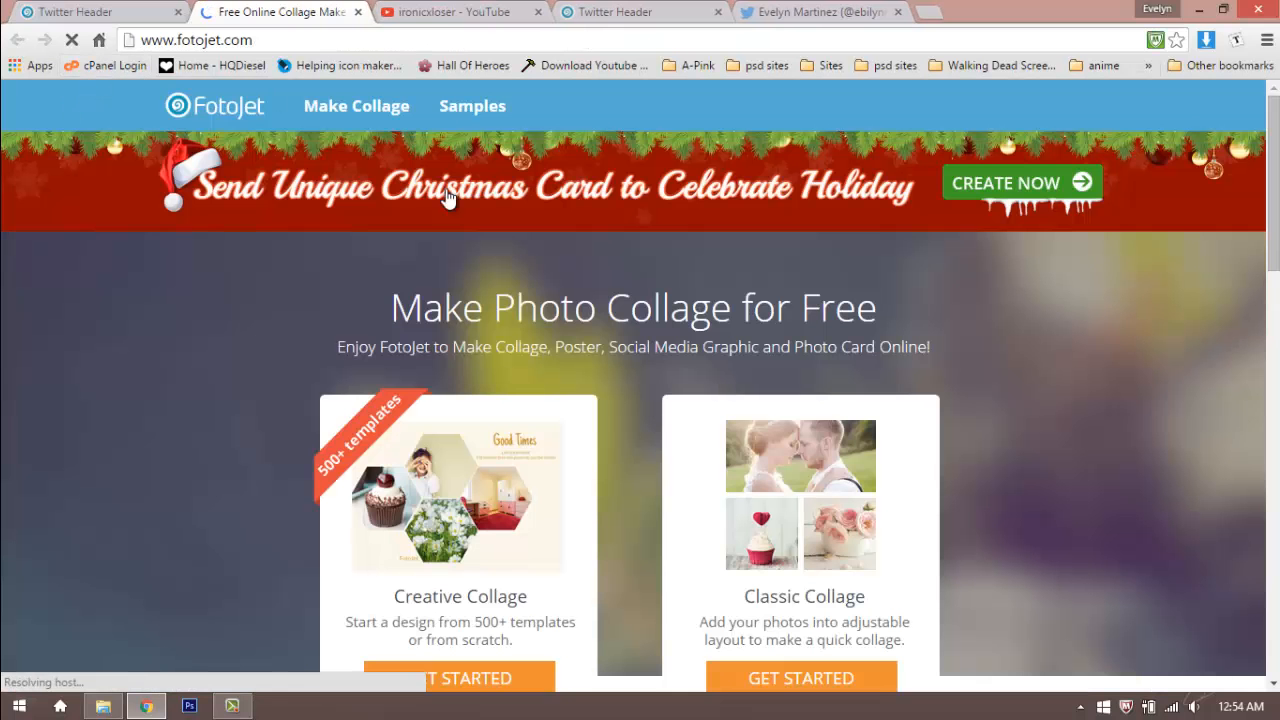
scroll(680, 346, "down", 7)
scroll(680, 346, "down", 2)
scroll(676, 348, "up", 3)
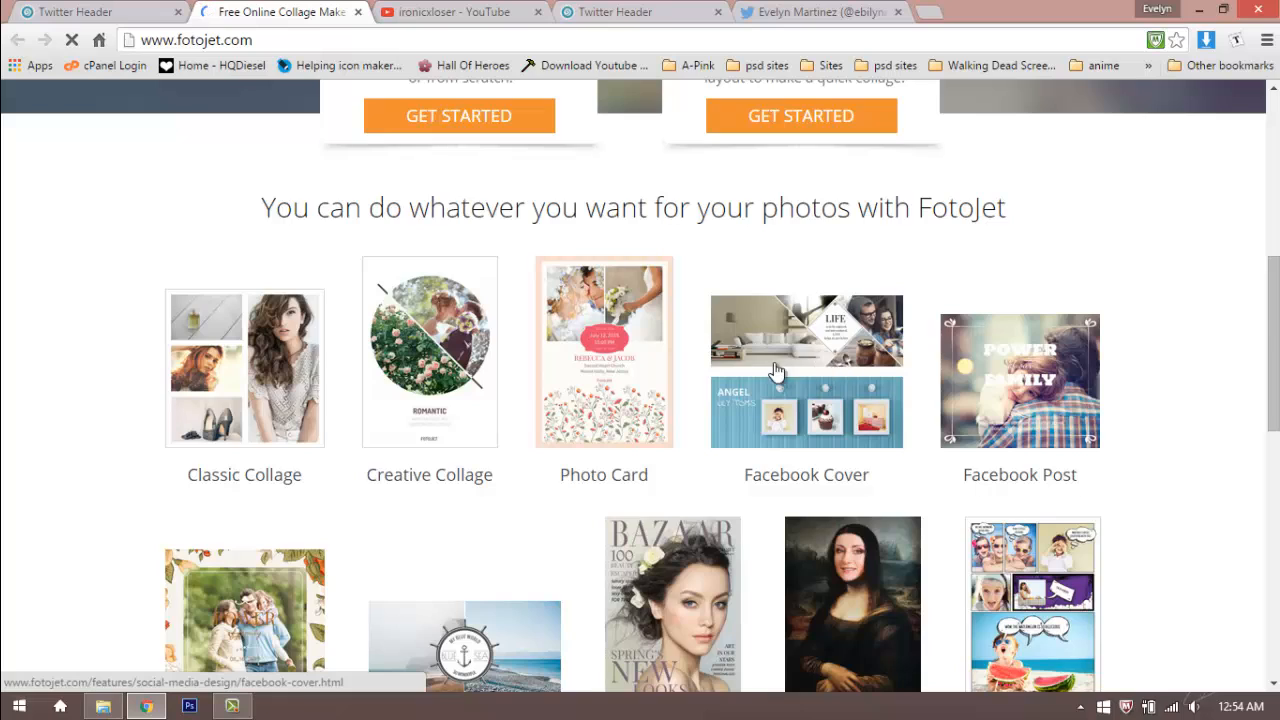
scroll(471, 385, "down", 4)
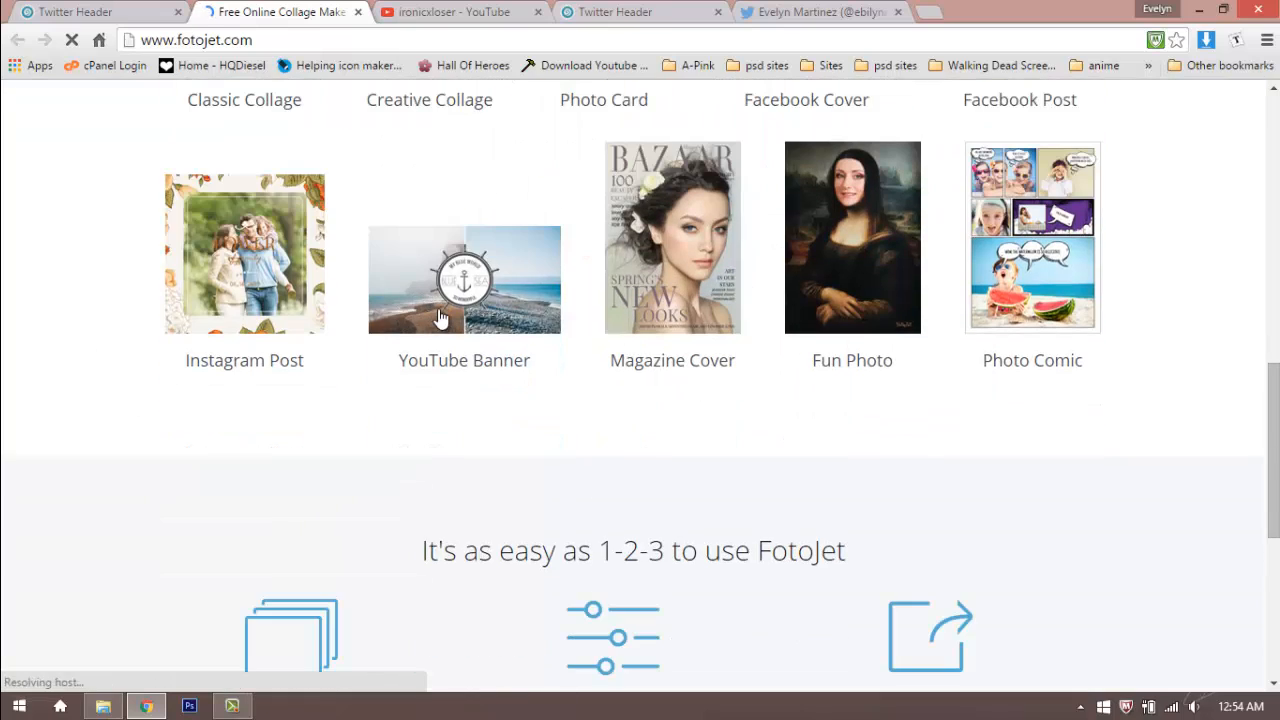
scroll(500, 310, "up", 1)
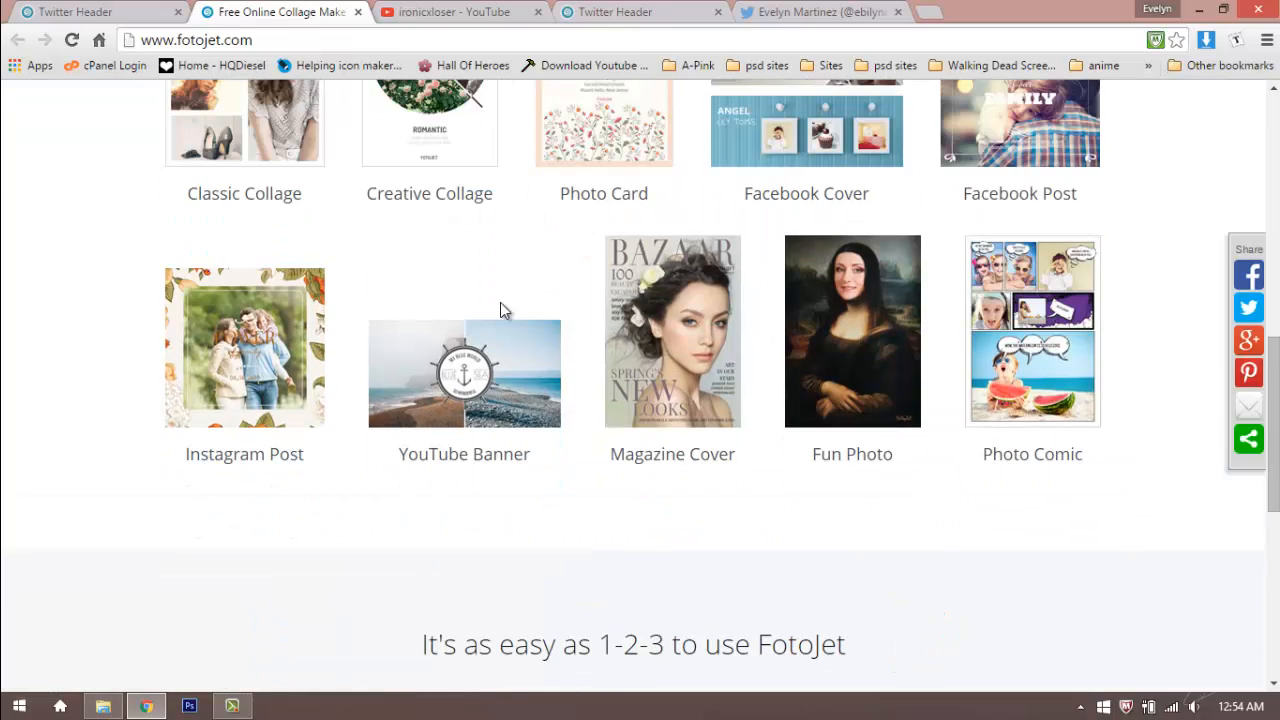